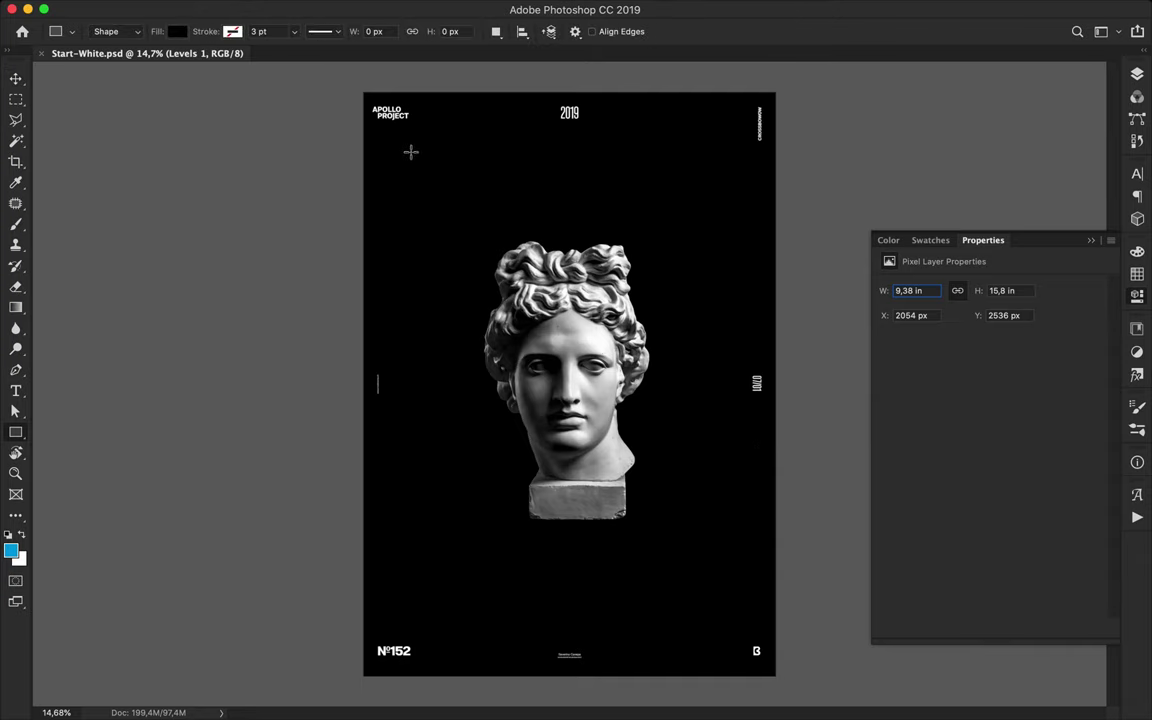
Draw a large rectangle over the poster's middle and fill it red (e12222)
left_click_drag(410, 152, 727, 622)
left_click(178, 32)
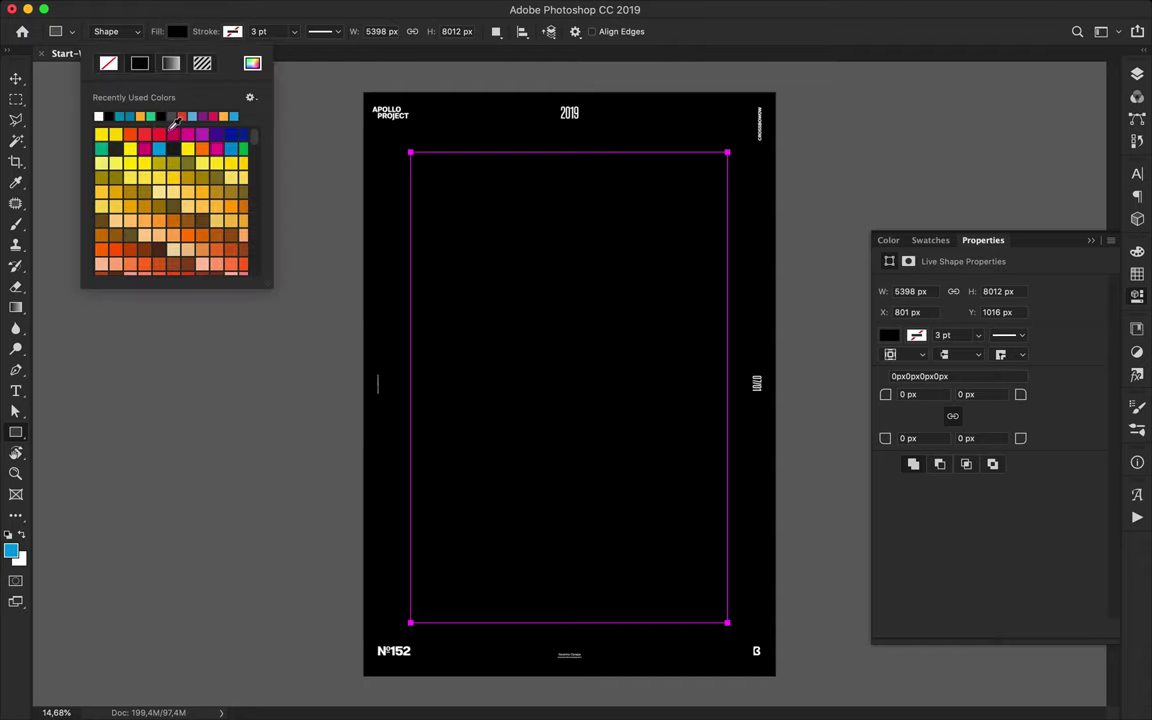
left_click(181, 131)
left_click(252, 63)
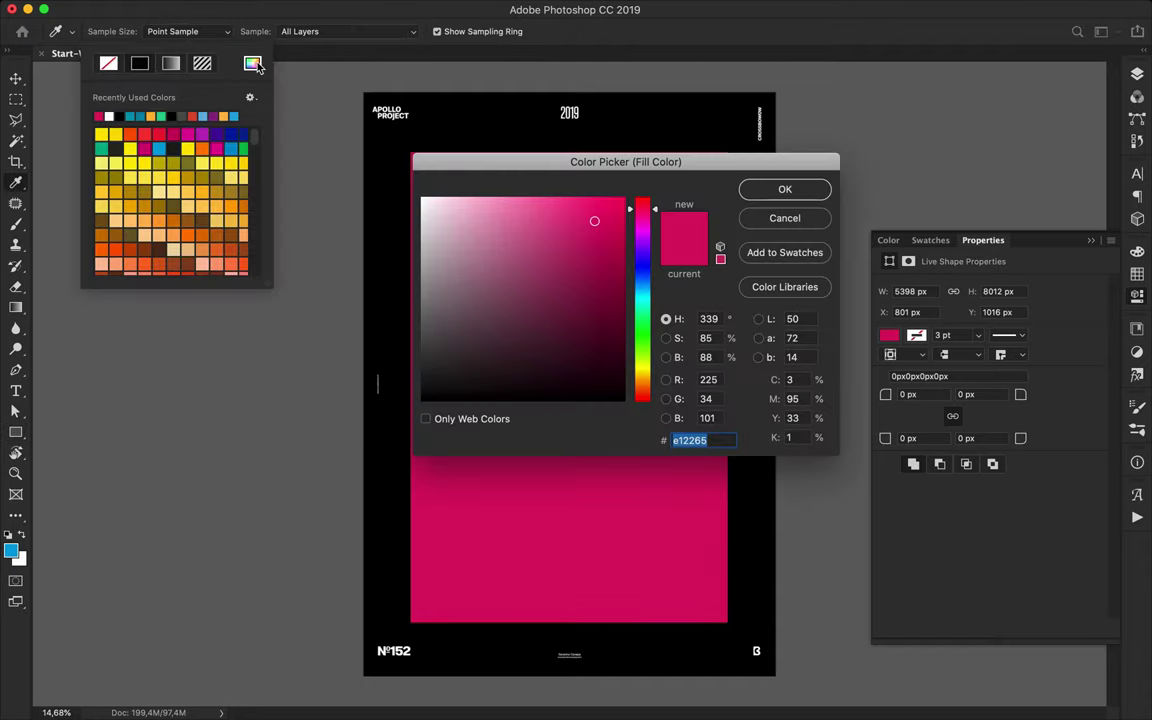
left_click_drag(642, 215, 582, 180)
left_click(788, 190)
key("v")
left_click(1136, 78)
scroll(1042, 486, "down", 1)
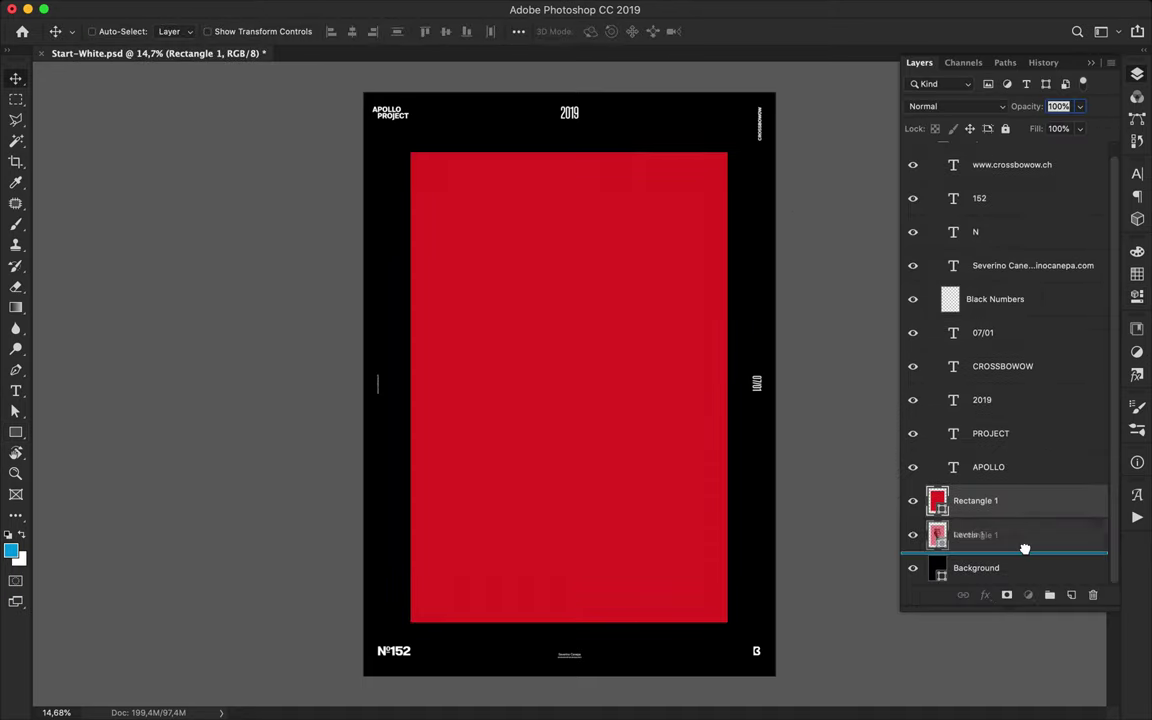
Put Levels 1 above Rectangle 1 in Multiply mode and move the statue to the lower left
left_click_drag(1024, 509, 1024, 556)
left_click(1010, 497)
left_click(1000, 106)
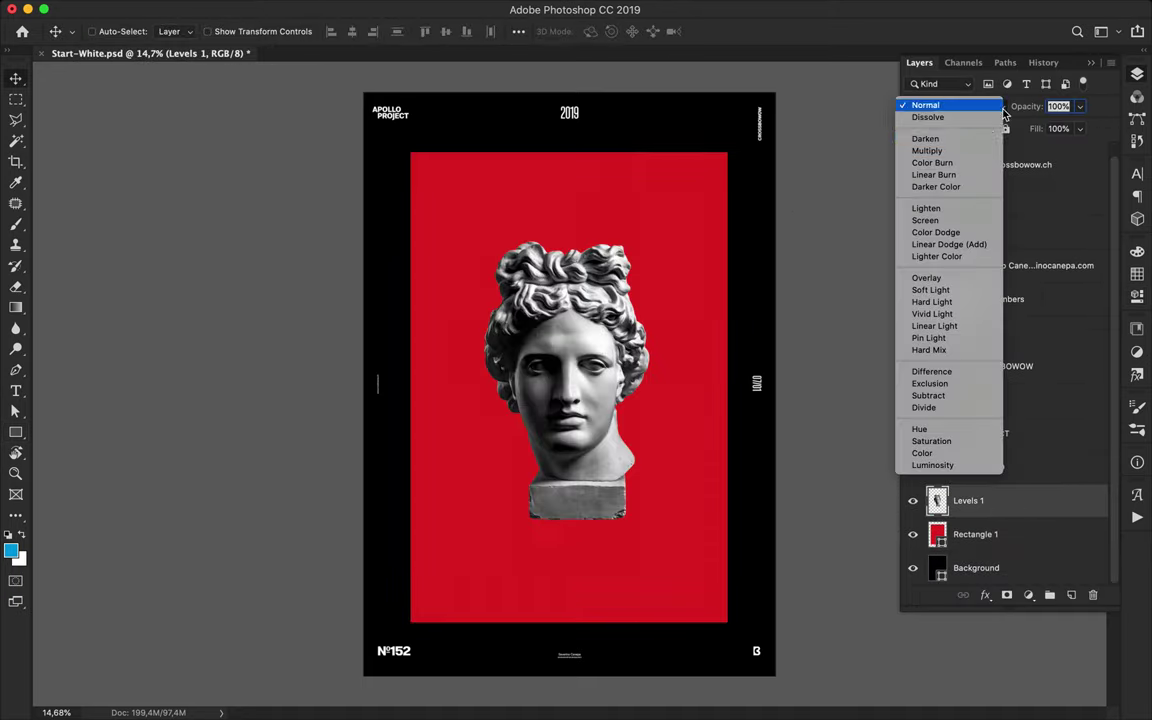
left_click(955, 150)
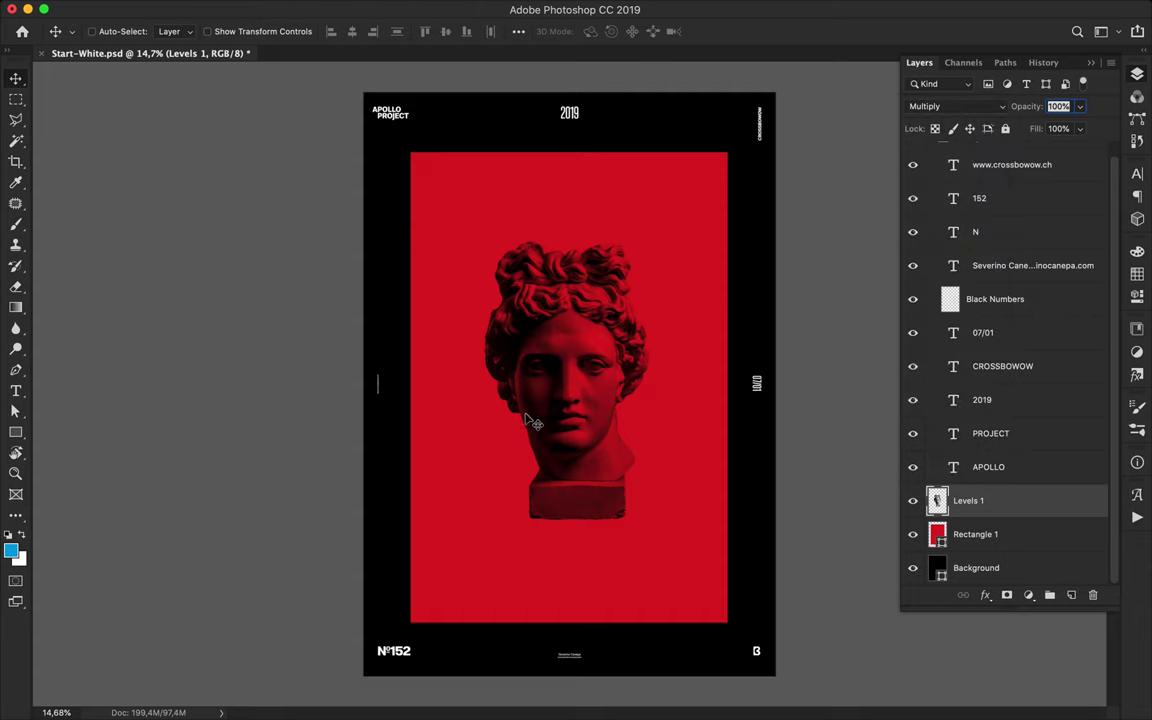
left_click_drag(566, 401, 468, 531)
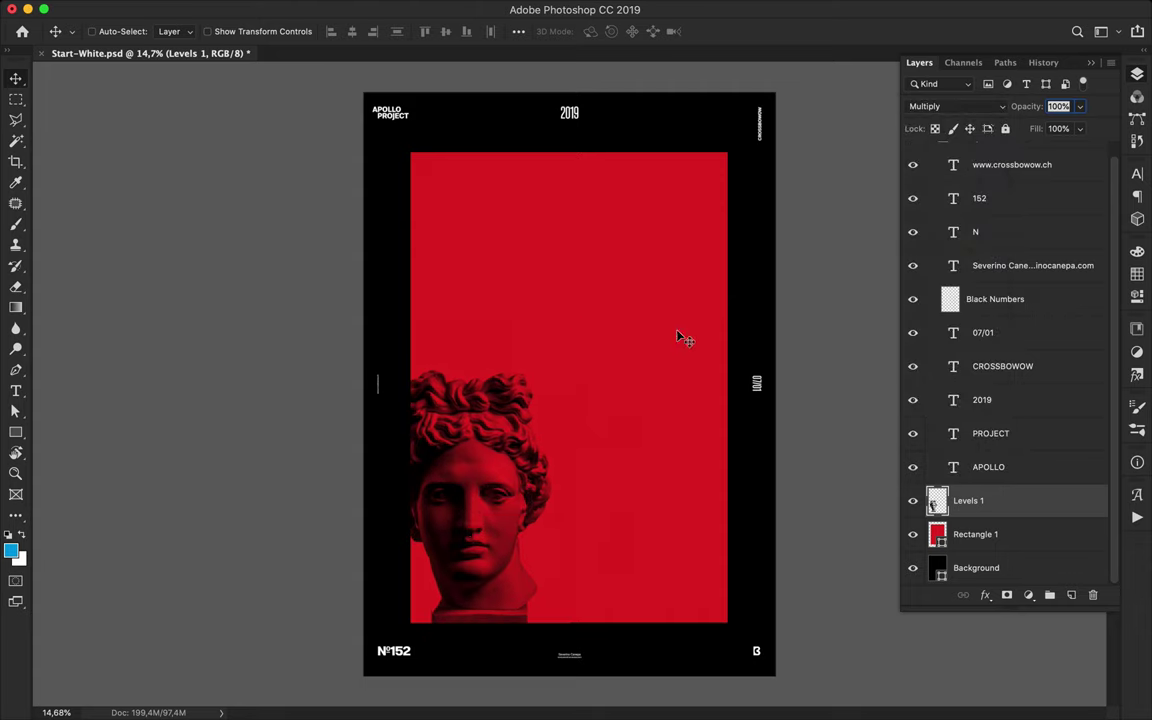
Draw two thin horizontal red bars at the poster's right edge
key("u")
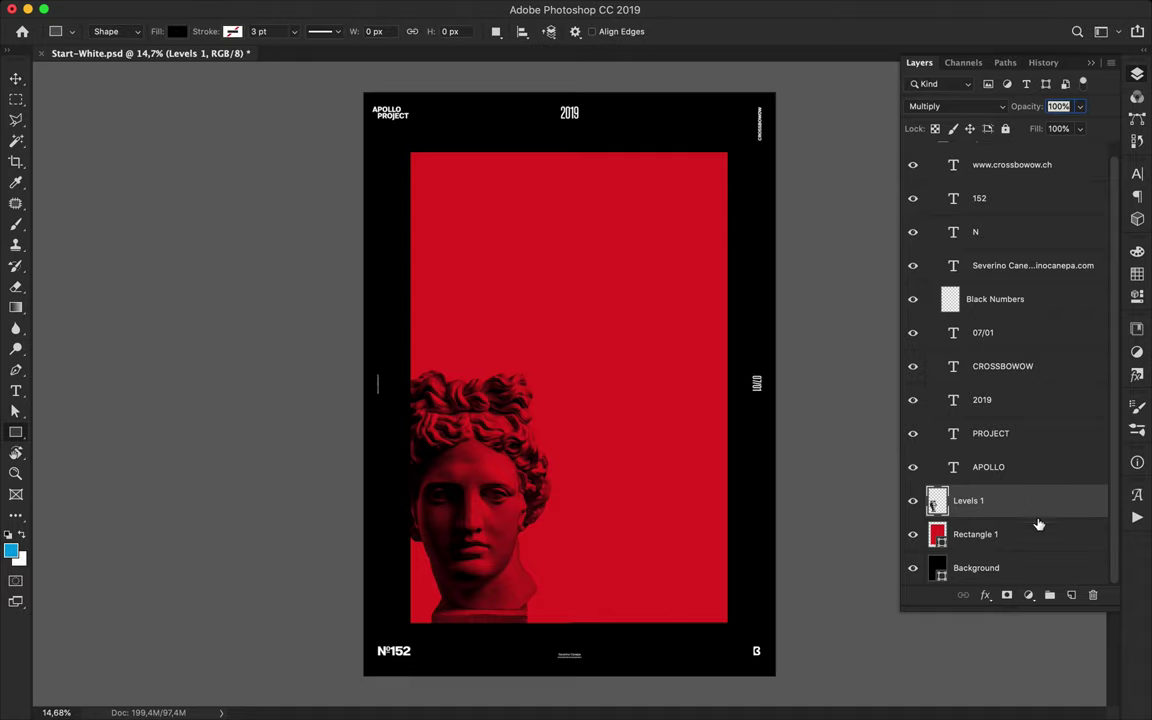
left_click(1038, 526)
left_click_drag(722, 571, 783, 578)
left_click_drag(715, 545, 793, 562)
Draw four thin vertical red bars along the poster's top
mouse_move(419, 91)
left_mouse_down()
mouse_move(426, 161)
mouse_move(450, 168)
left_mouse_up()
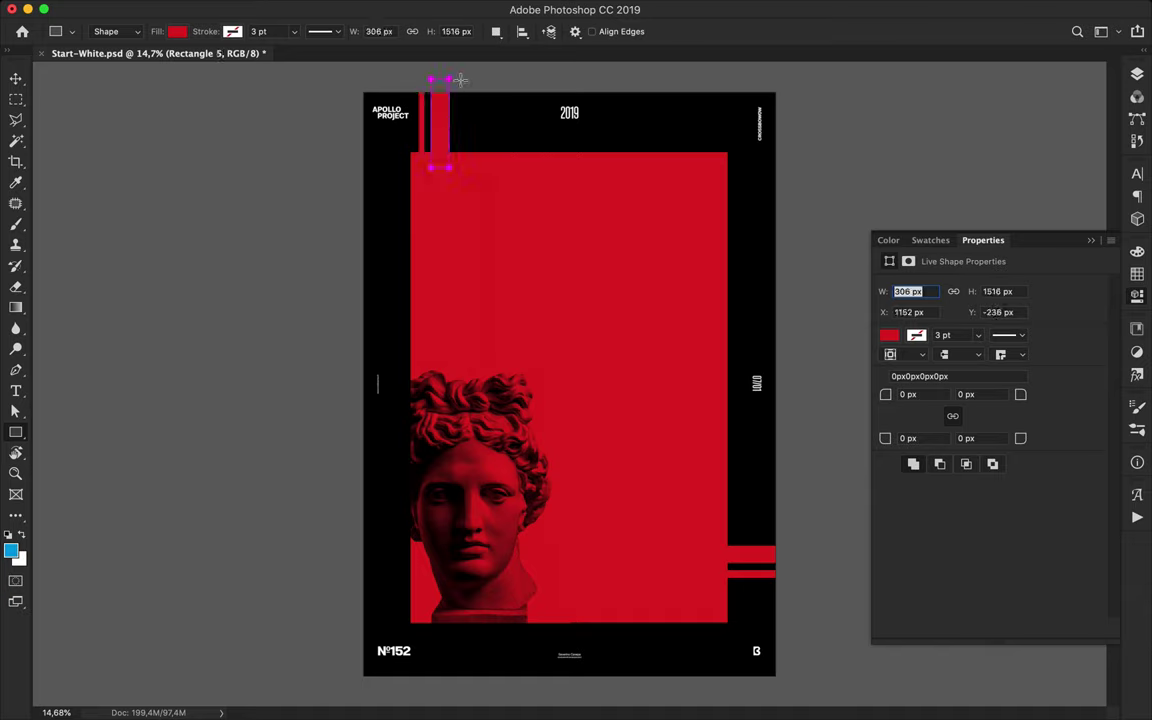
left_click_drag(459, 79, 464, 175)
mouse_move(470, 79)
left_mouse_down()
mouse_move(487, 148)
mouse_move(476, 160)
left_mouse_up()
left_click_drag(466, 78, 468, 171)
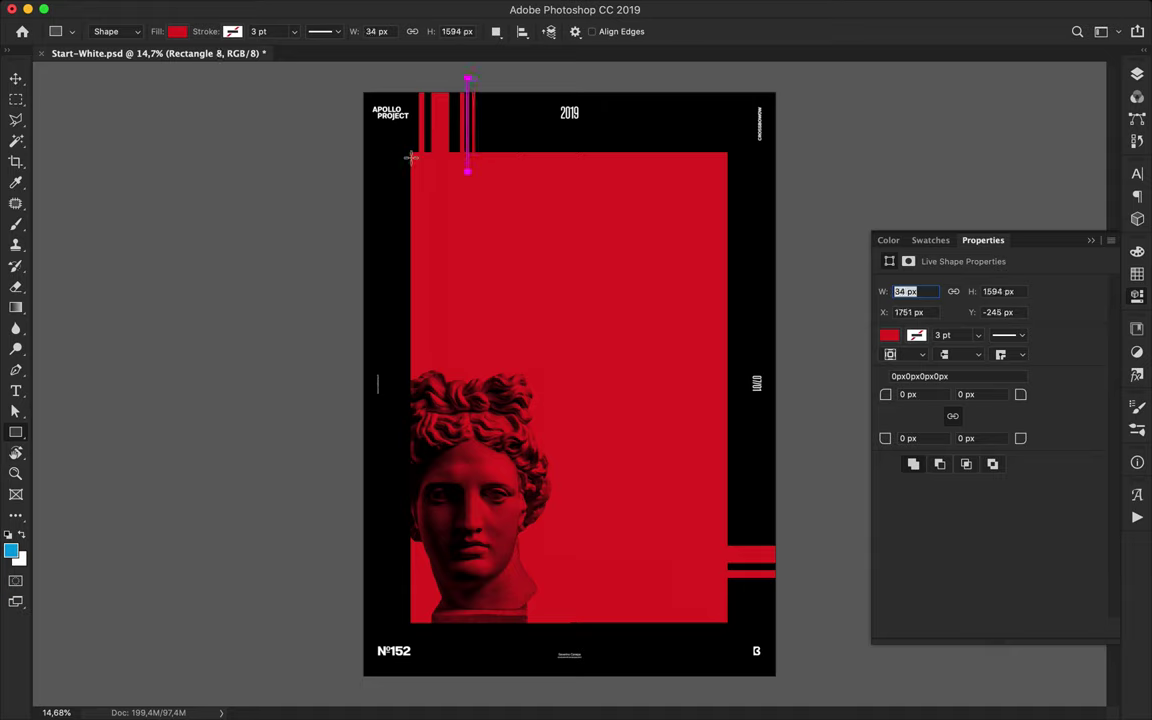
key("v")
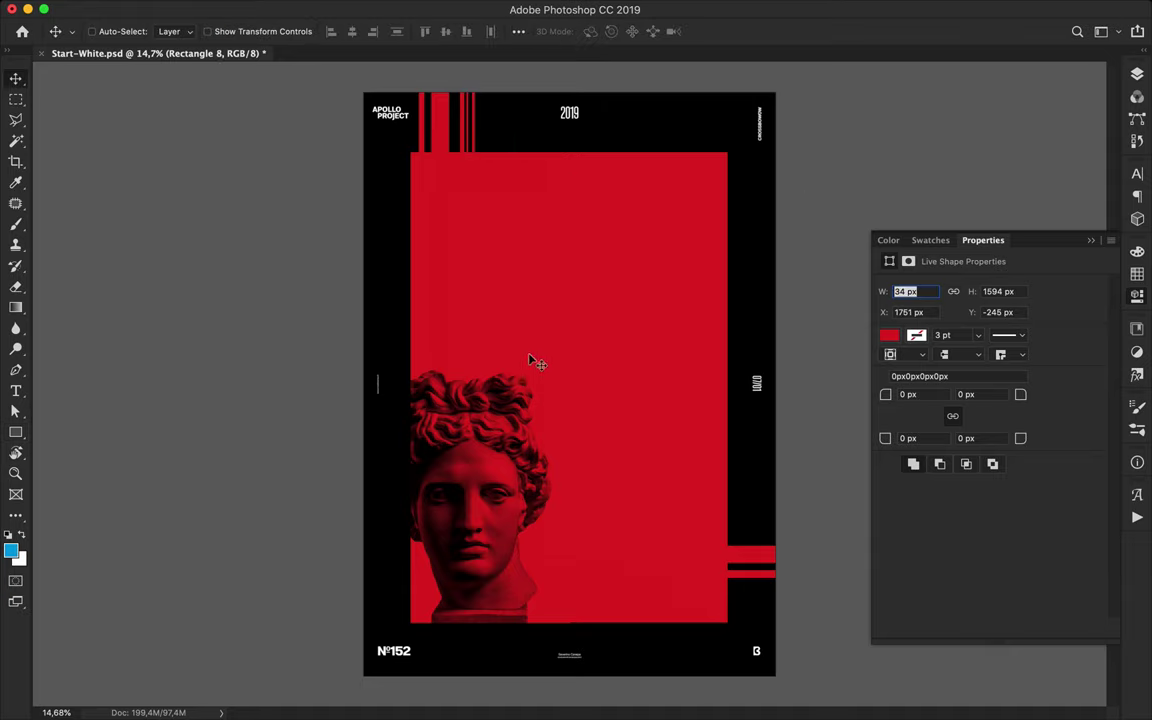
Add the white APOLLO text and position it near the top
key("t")
left_click(392, 226)
type("APOLLO")
key("Escape")
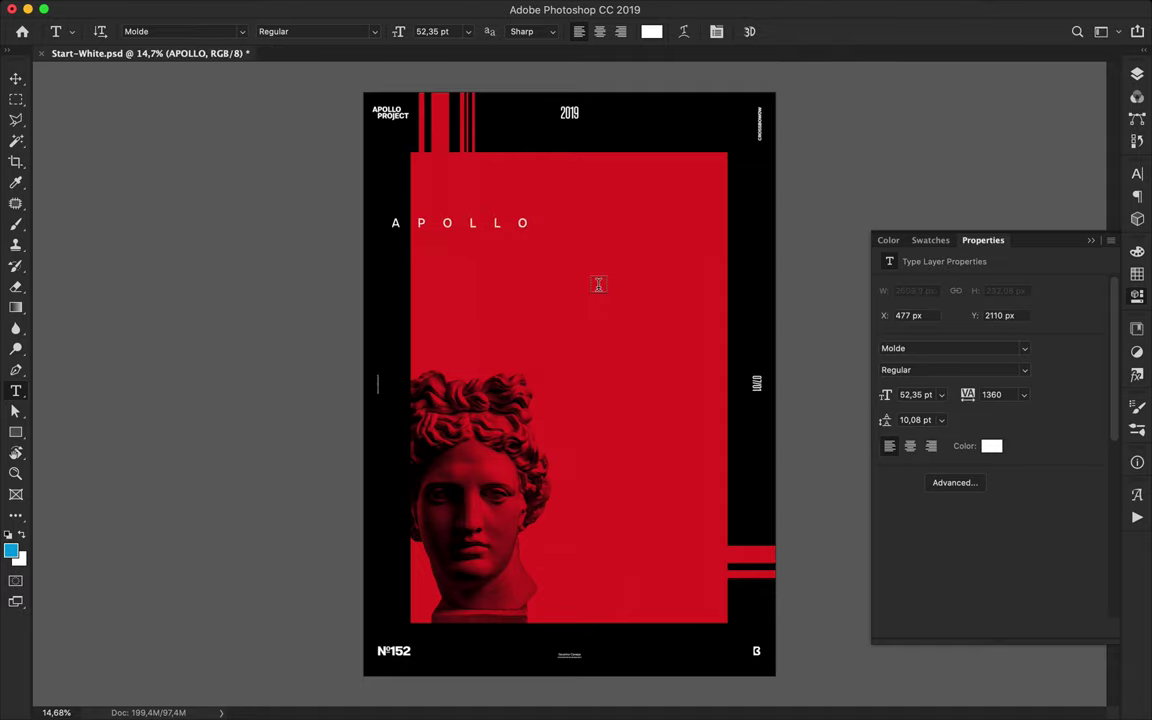
key("v")
left_click_drag(500, 234, 487, 201)
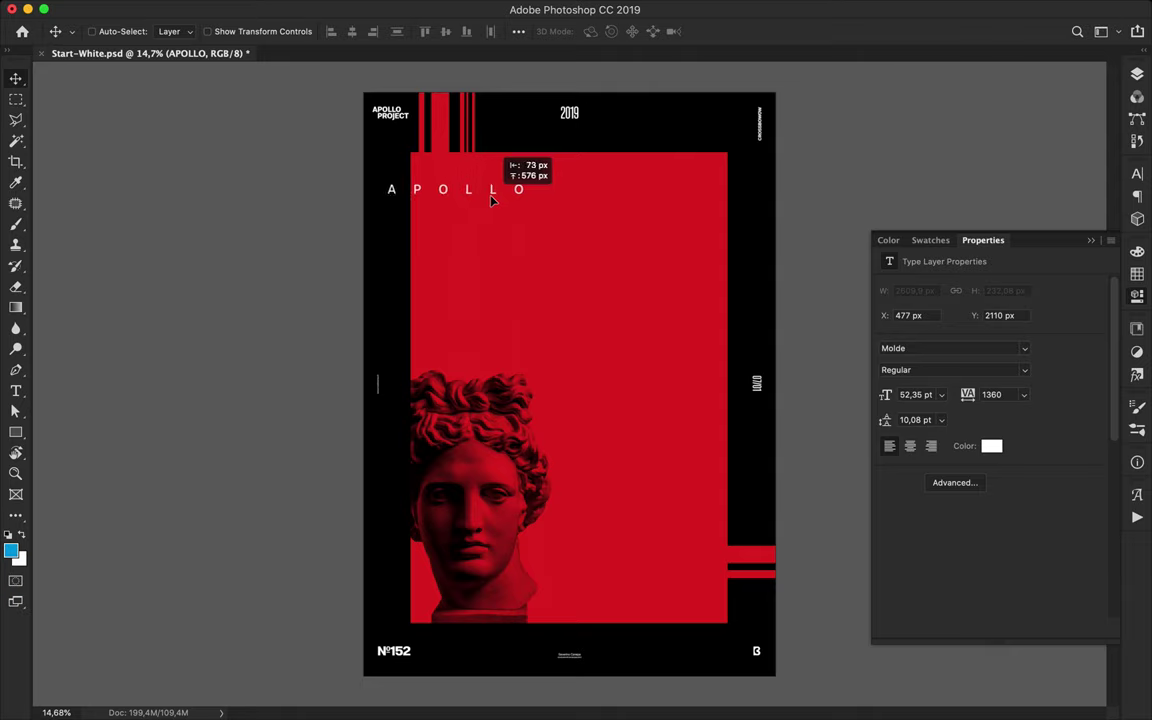
left_click_drag(487, 201, 735, 477)
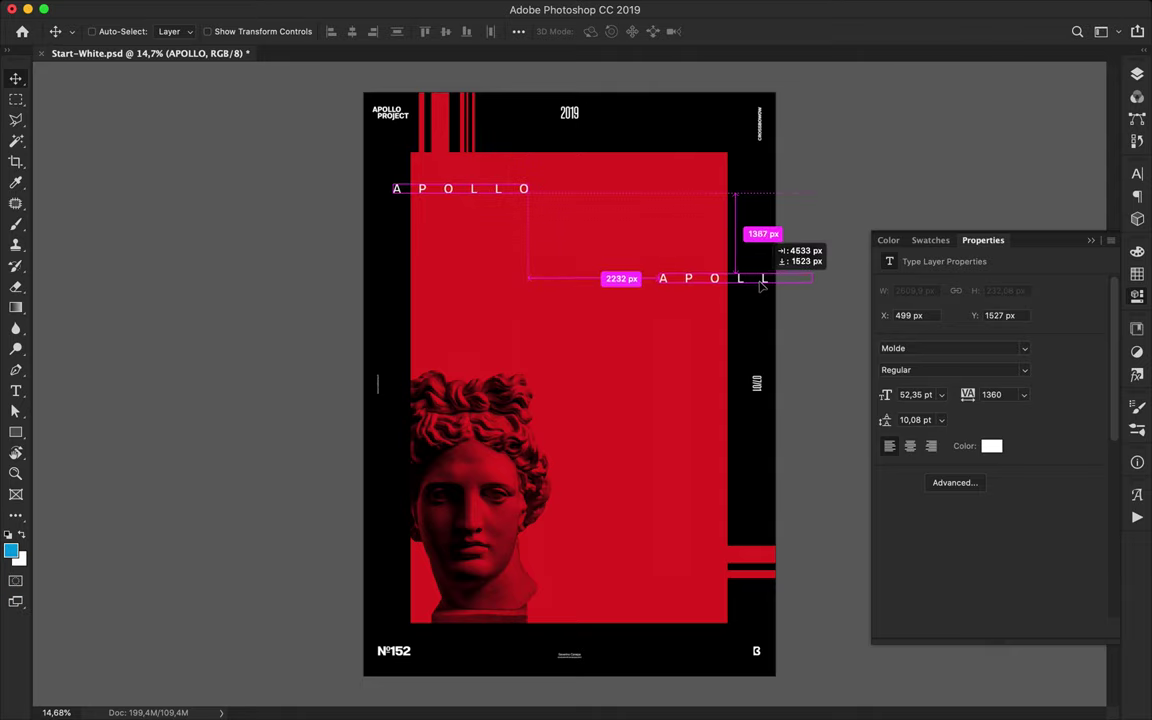
Copy APOLLO to the panel's lower right as 365°, then duplicate that line above
left_click_drag(735, 477, 714, 608)
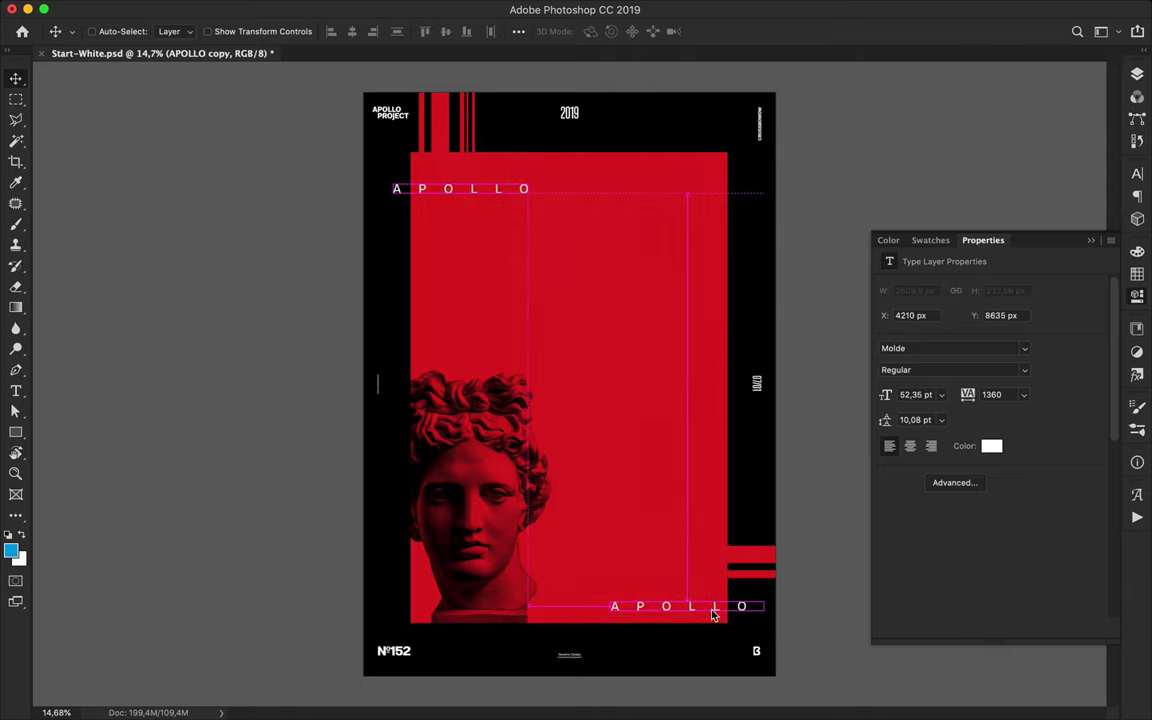
double_click(713, 607)
type("365")
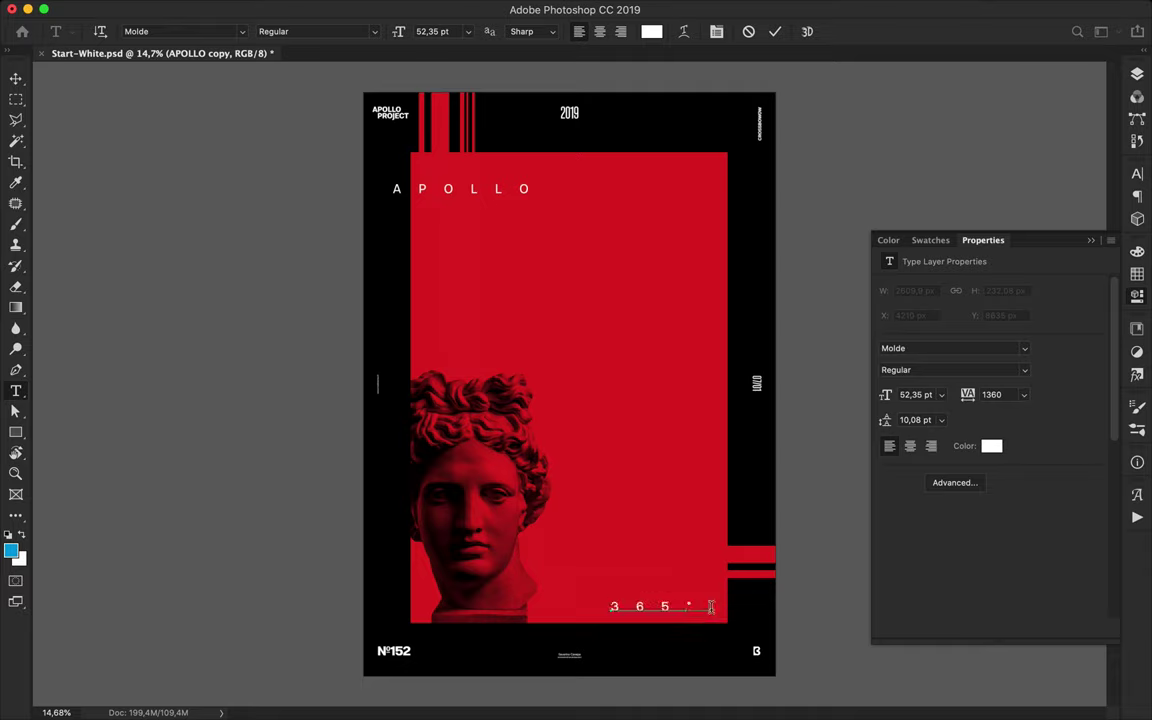
key("ctrl+Return")
left_click_drag(661, 612, 710, 606)
left_click_drag(497, 112, 466, 174)
Make the 365° copy black and offset it slightly below the white line
key("t")
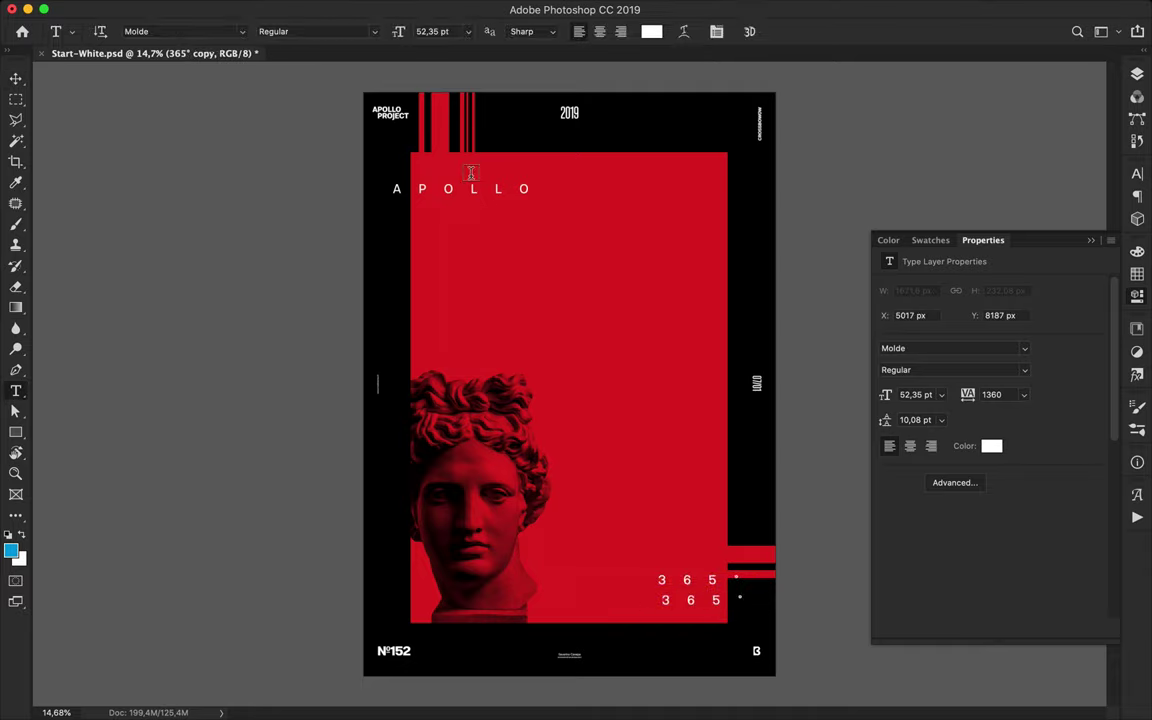
left_click(651, 31)
left_click(473, 342)
left_click(422, 401)
left_click(805, 190)
key("v")
left_click_drag(713, 571, 676, 606)
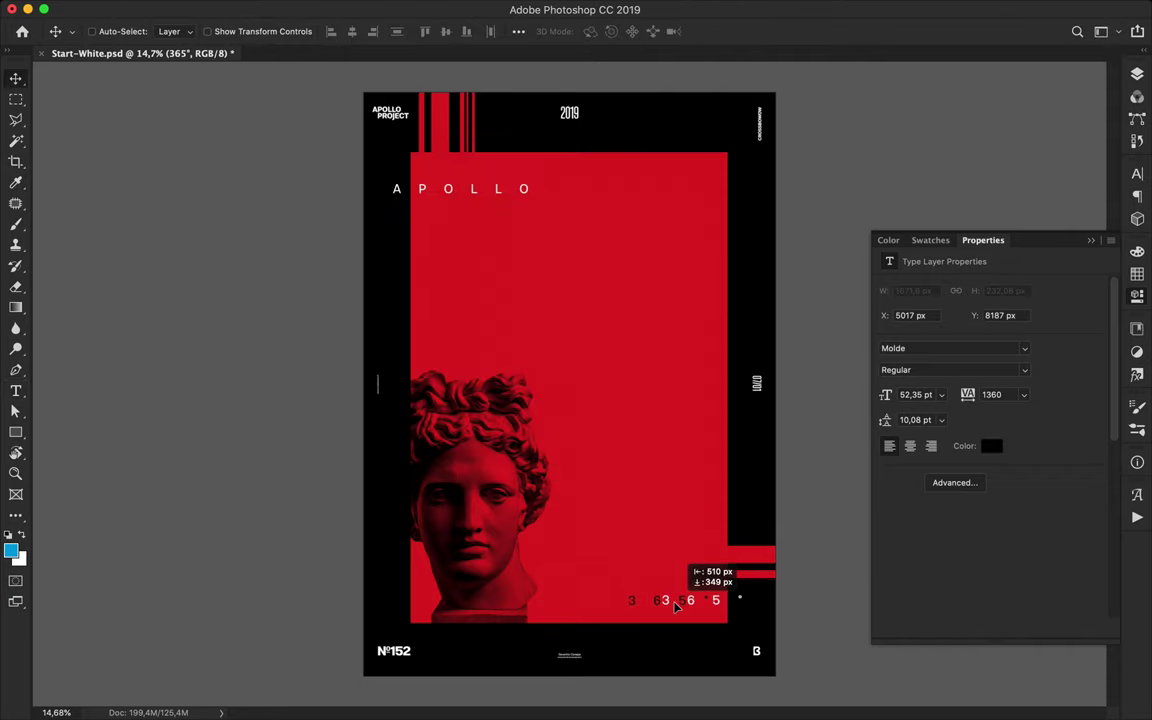
left_click_drag(676, 606, 675, 620)
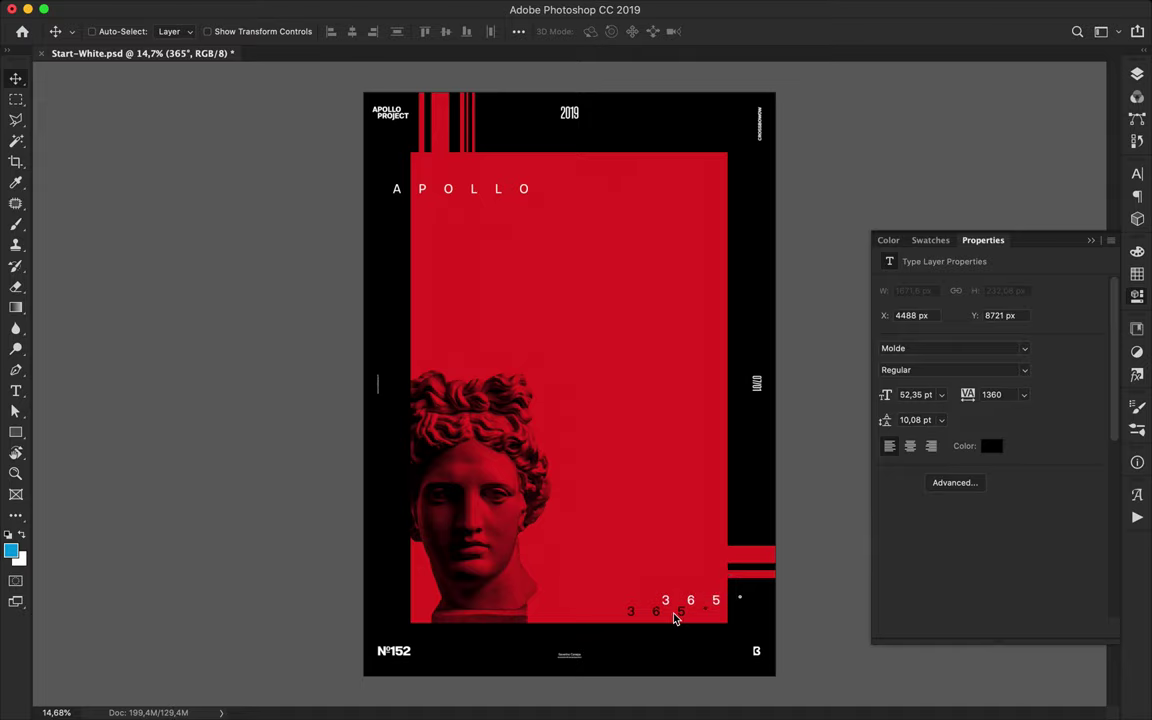
Duplicate APOLLO slightly down-right and colour the copy black (000000)
left_click_drag(500, 206, 536, 206)
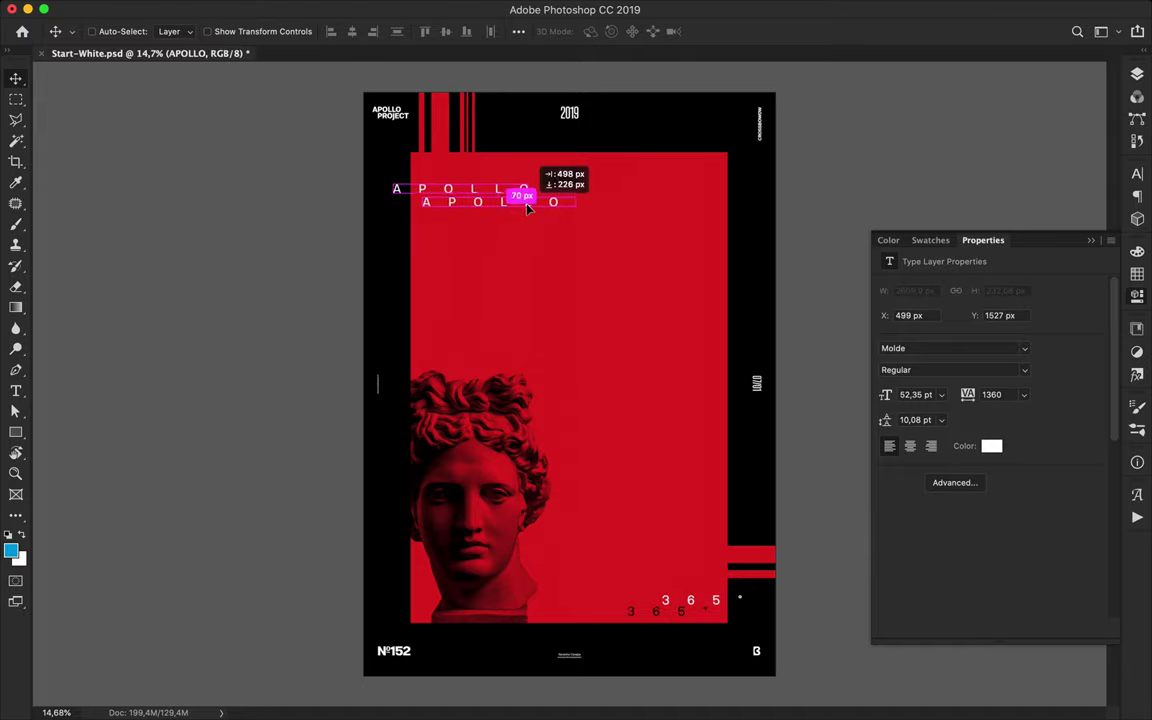
key("t")
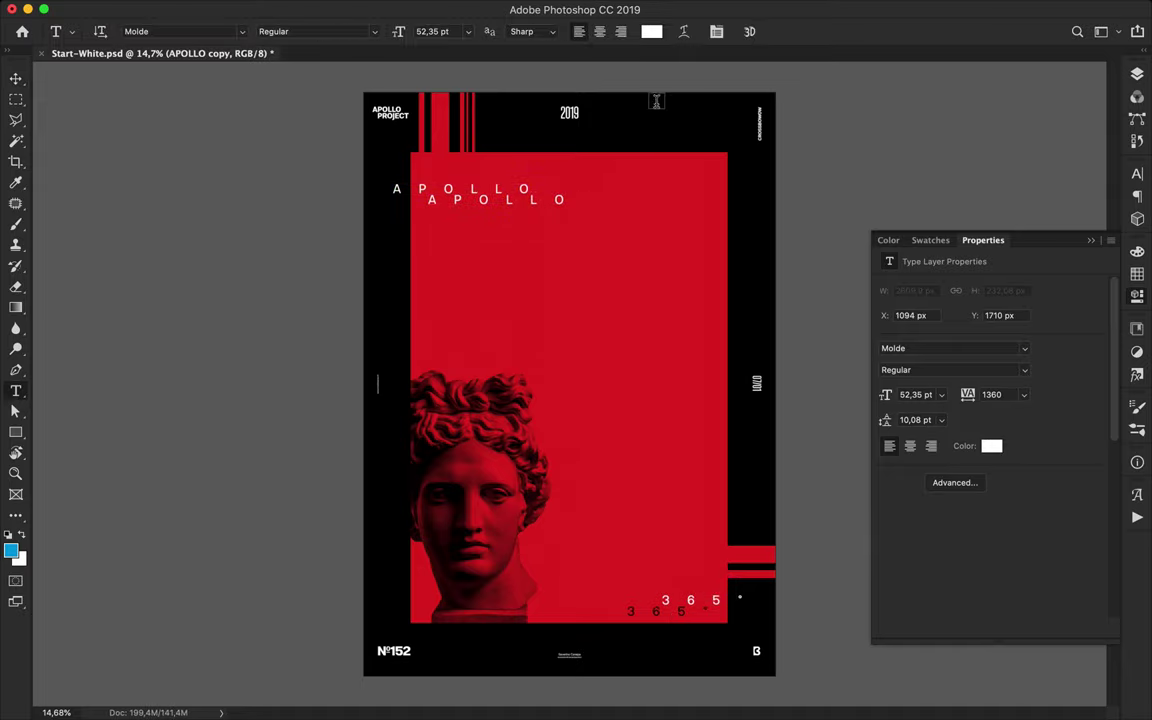
left_click(651, 31)
type("000000")
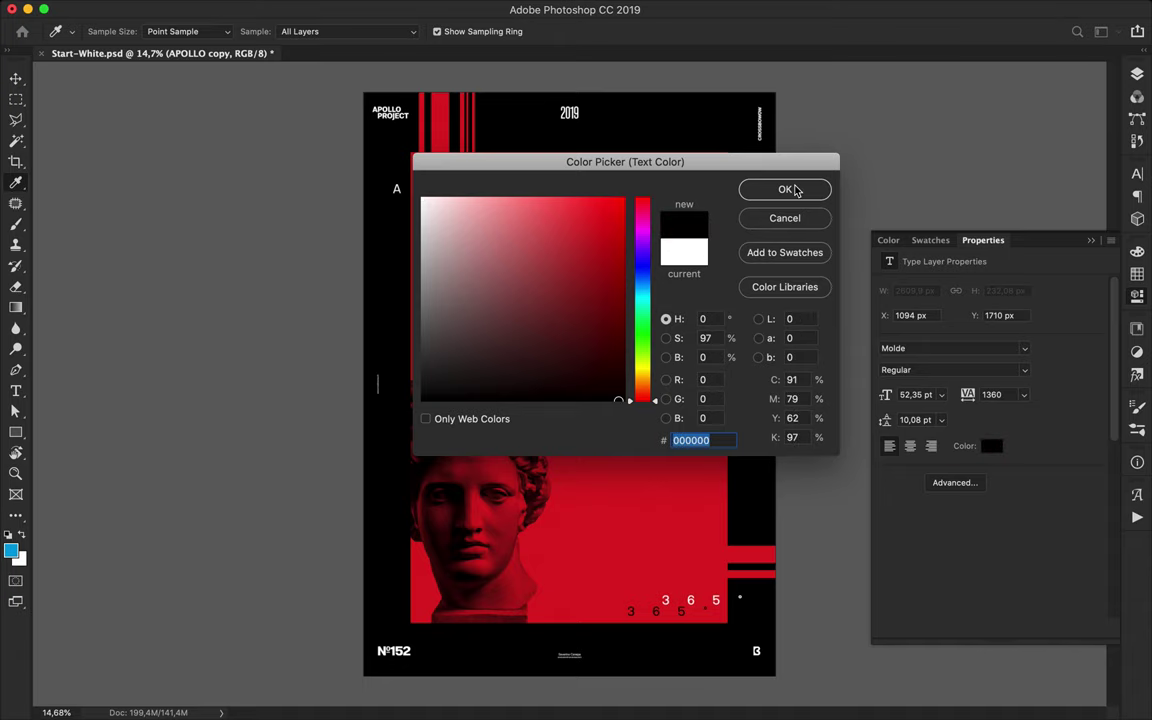
left_click(789, 188)
key("v")
Start a song in the music player, then switch back to Photoshop
left_click(697, 692)
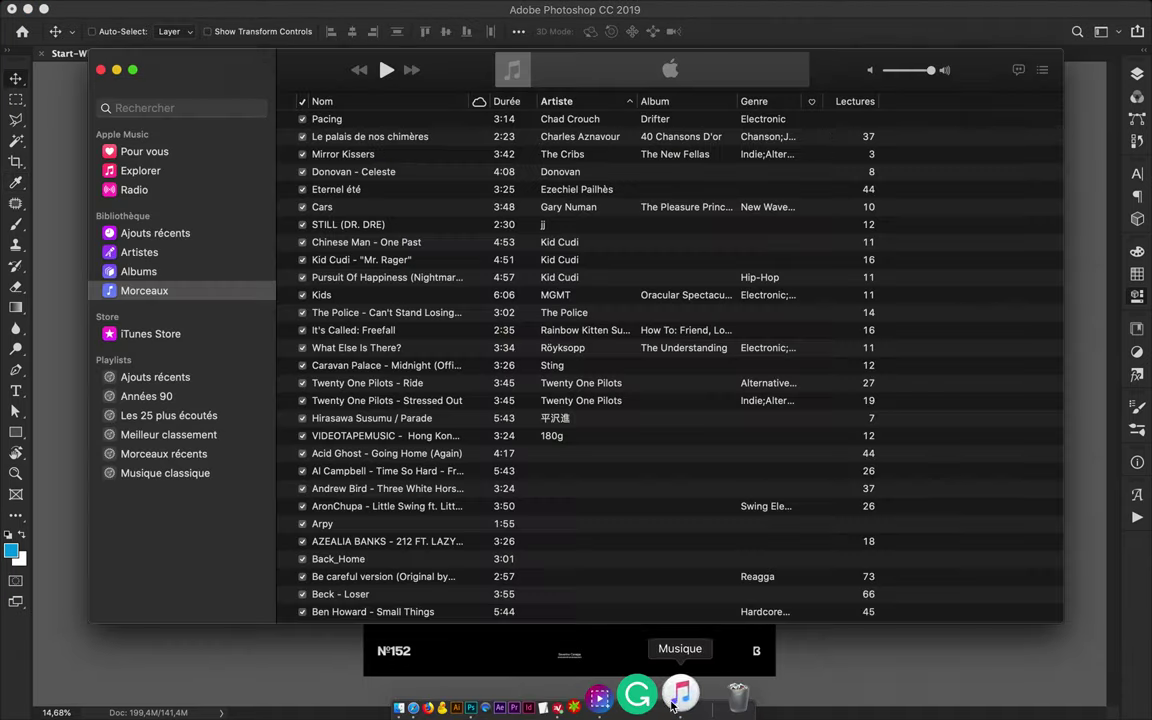
left_click(385, 70)
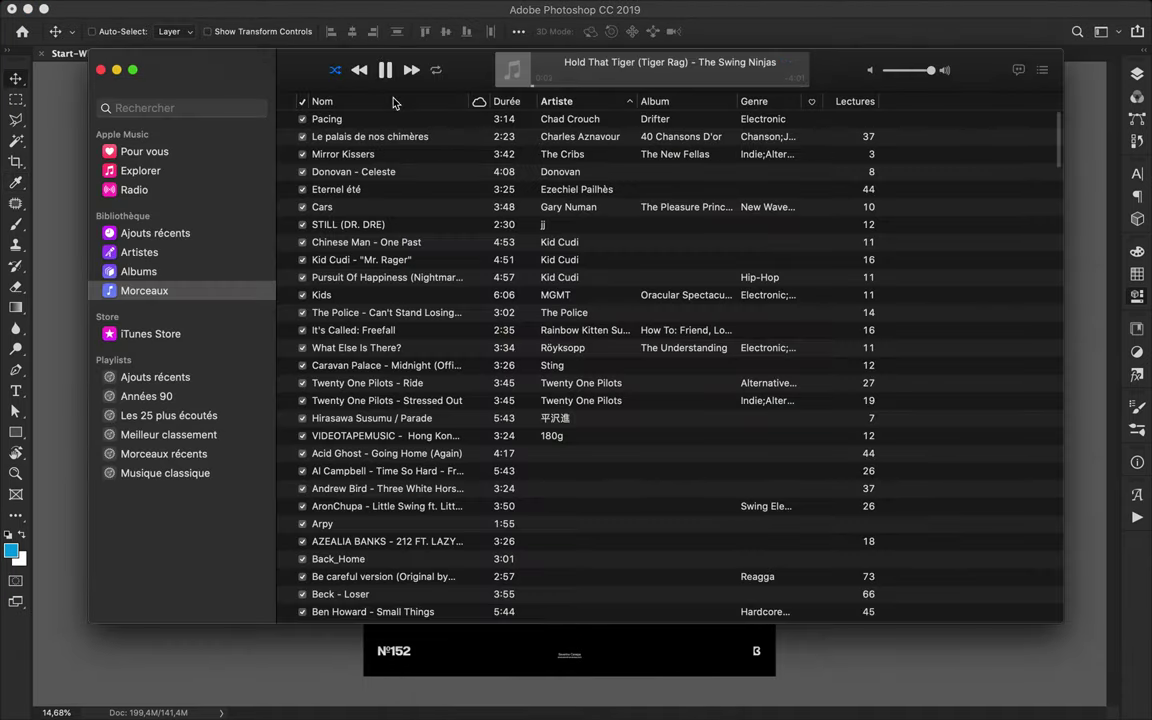
key("super+Tab")
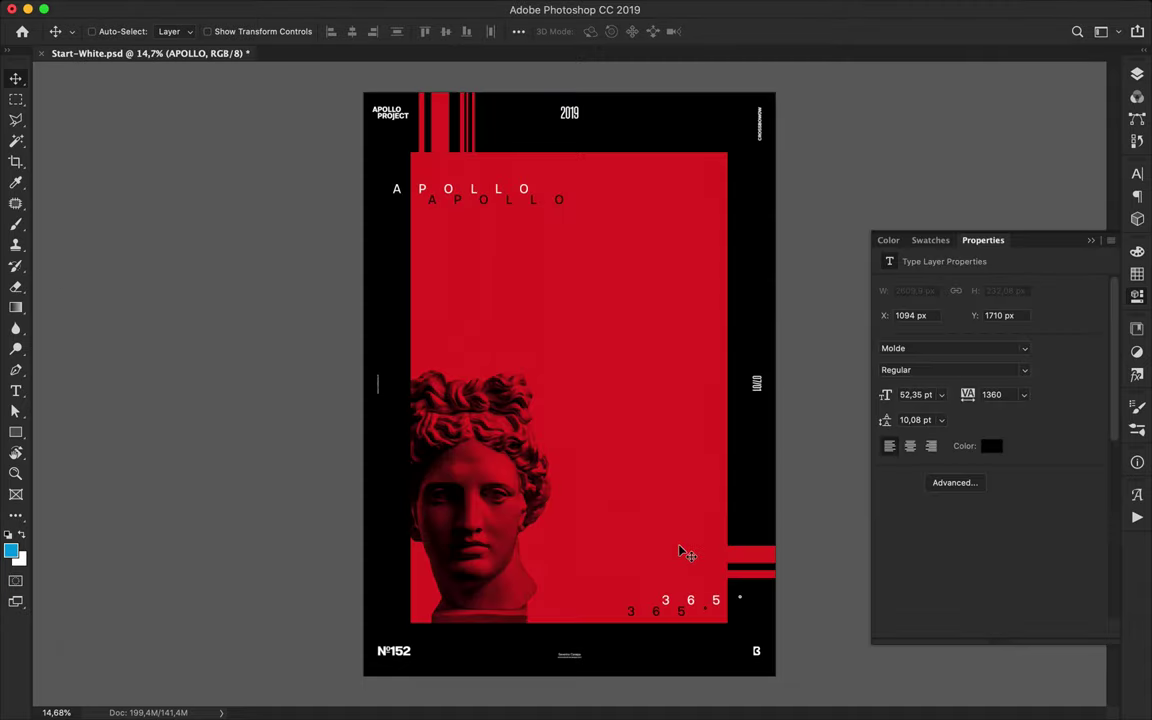
Duplicate APOLLO into the panel's middle and retype it as OBJECTIVE
left_click(497, 188)
left_click_drag(497, 193, 668, 276, "alt")
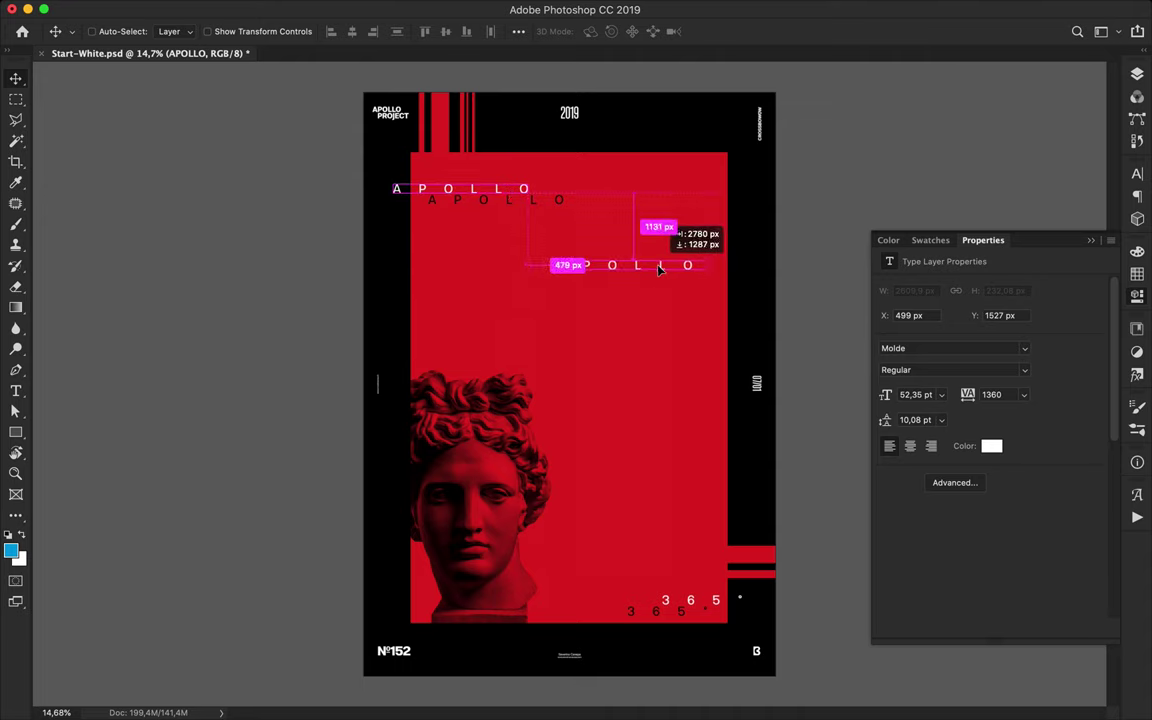
double_click(666, 273)
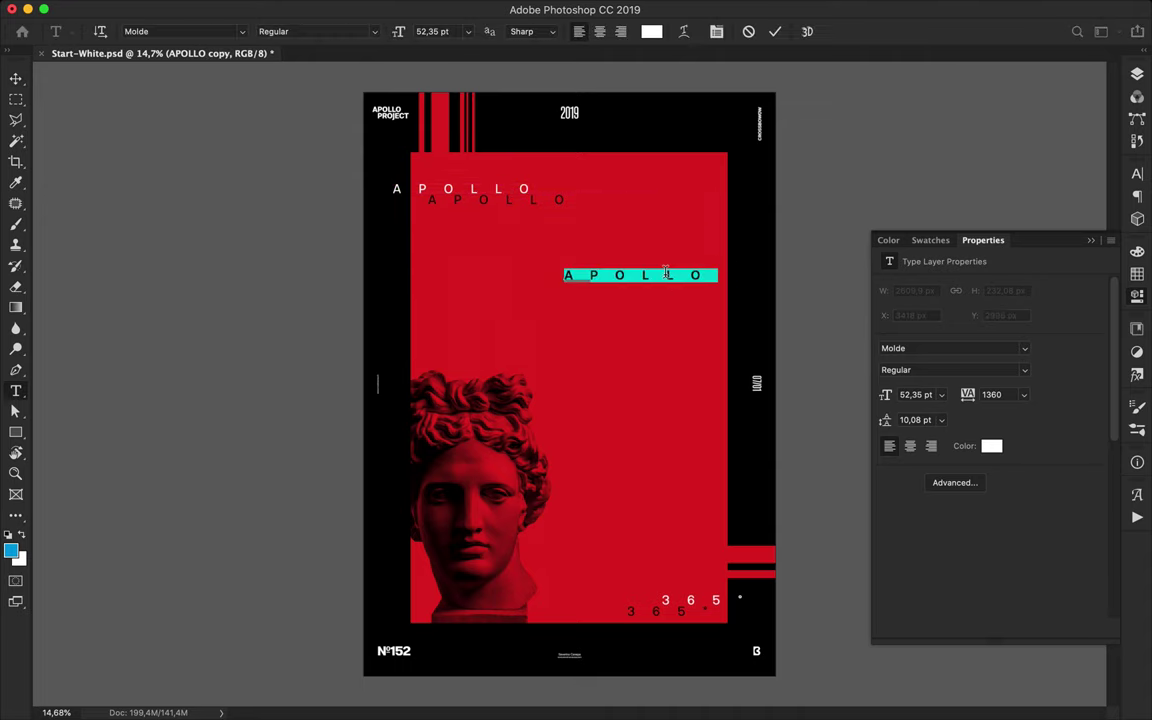
type("OBJECTI")
key("Escape")
left_click_drag(674, 283, 569, 281)
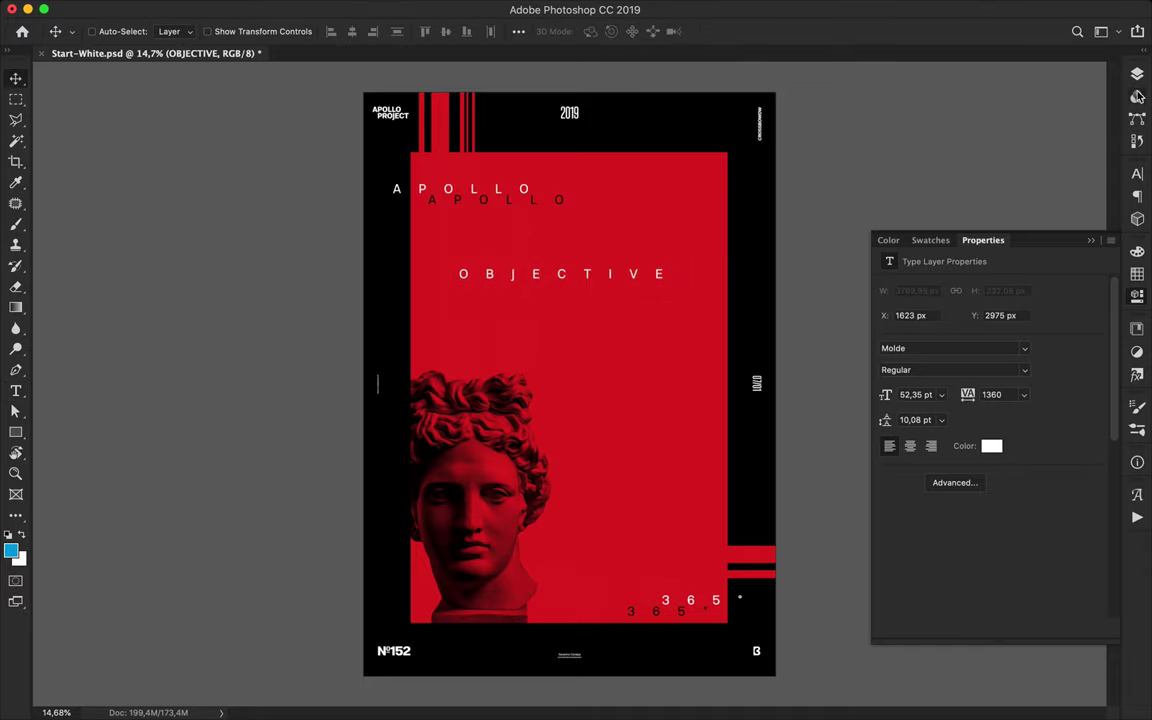
Set OBJECTIVE's tracking to 760 in the Character panel
left_click(1137, 96)
left_click(1137, 174)
left_click(1085, 224)
type("760")
key("Return")
Enlarge OBJECTIVE's font size to 172 pt
left_click(985, 207)
type("82")
key("Return")
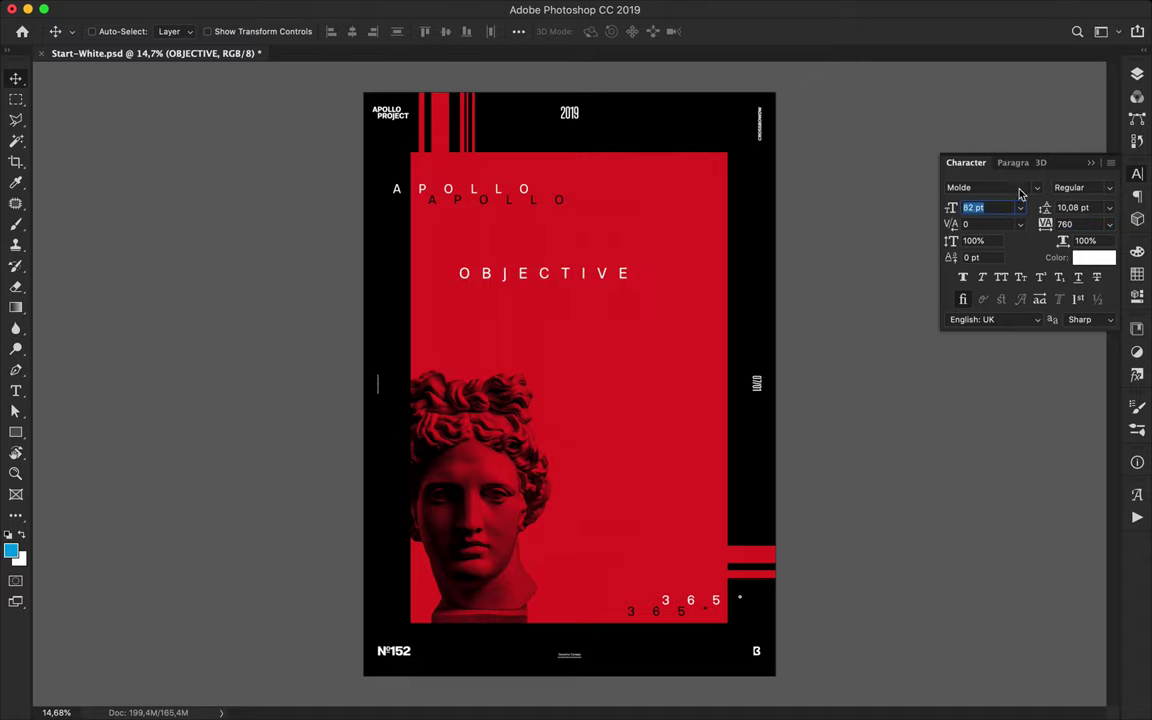
type("172")
key("Return")
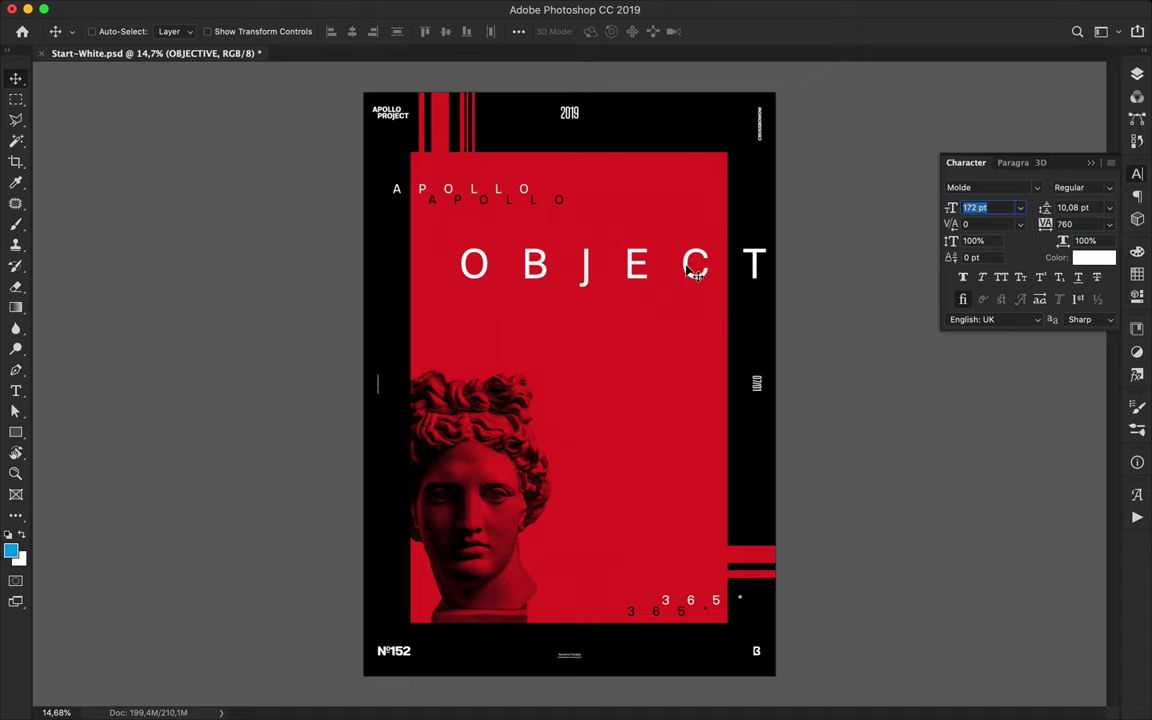
Shorten the text to OBJE, set it Semibold, and move it over the panel's right edge
double_click(698, 263)
left_click_drag(672, 263, 900, 265)
key("BackSpace")
key("ctrl+Return")
key("v")
left_click_drag(709, 291, 821, 264)
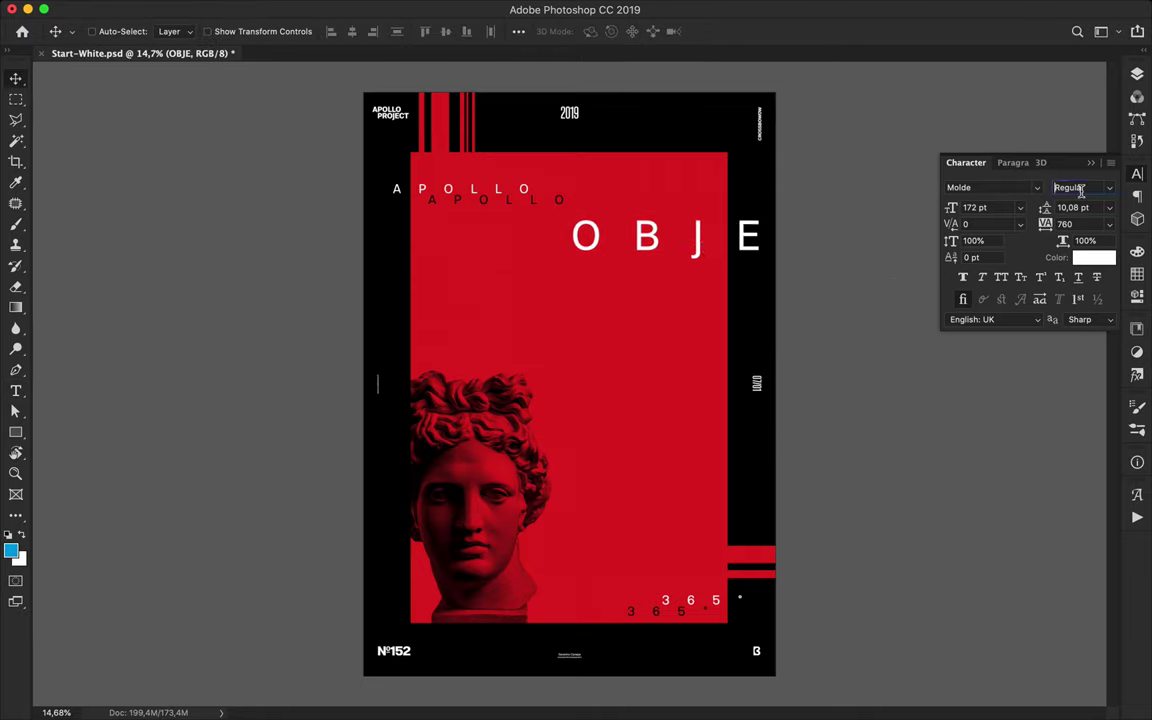
type("Bold")
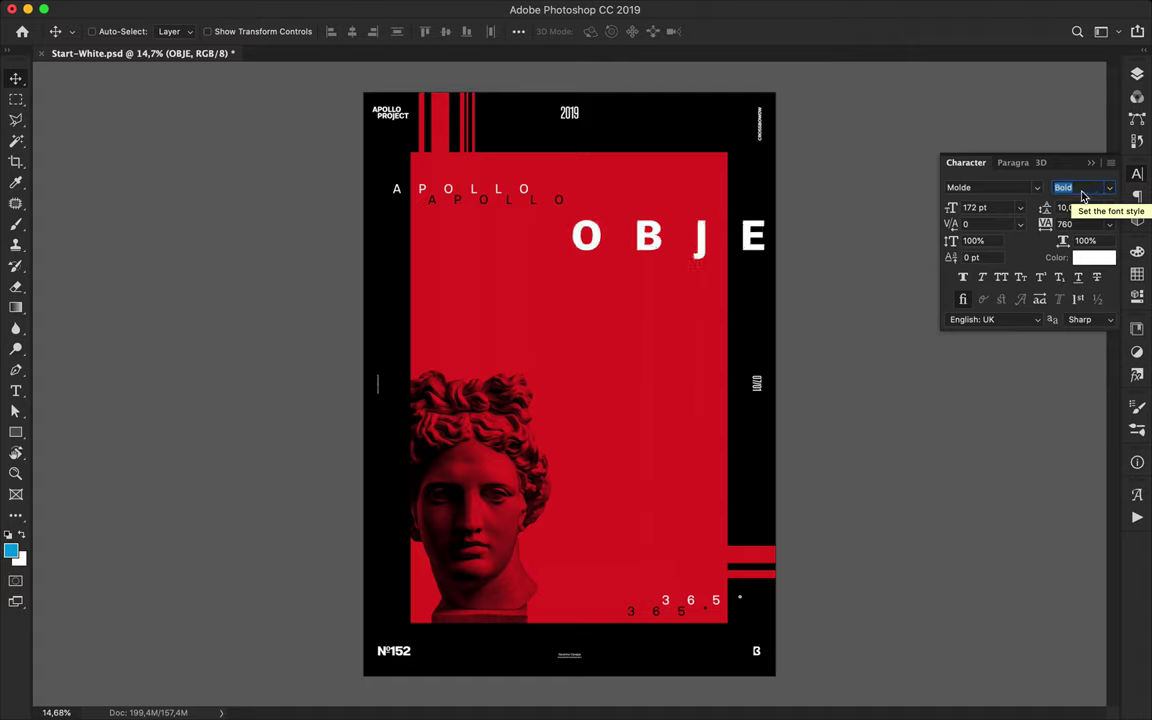
scroll(1082, 195, "up", 1)
left_click_drag(779, 236, 733, 250)
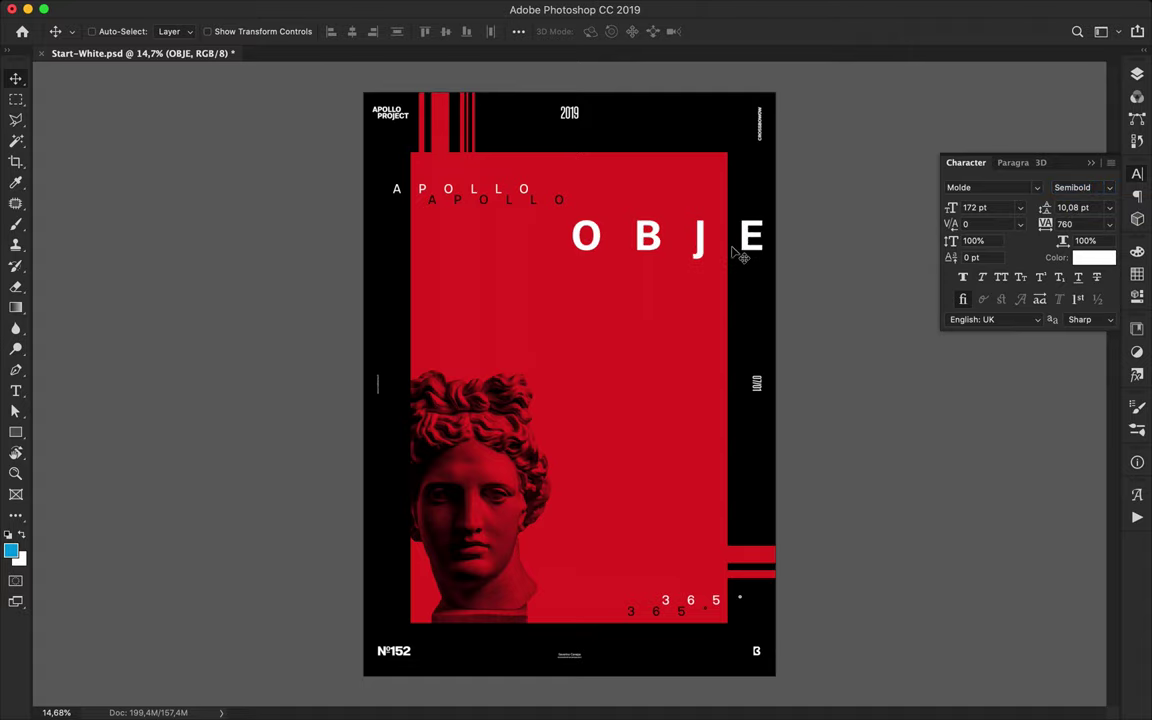
Give OBJE tracking 140 and size 282 pt, then copy it across the statue's face
left_click(1075, 224)
type("60")
key("Return")
type("140")
left_click(1006, 214)
type("182 ")
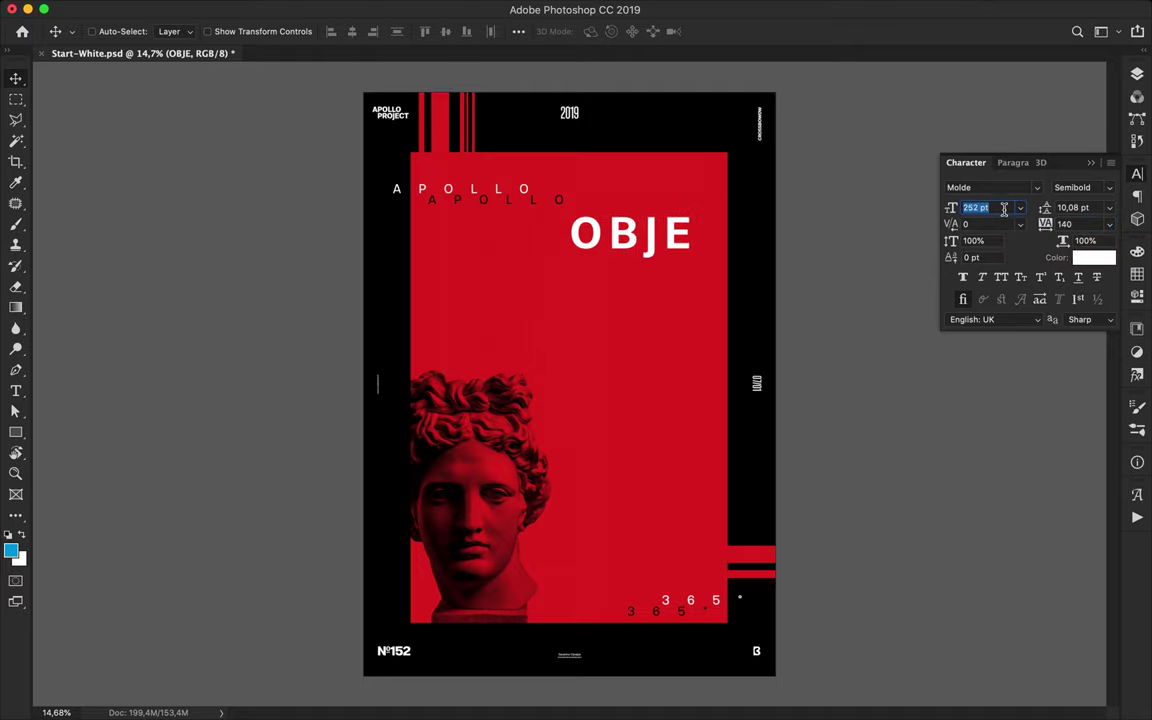
type("282")
left_click_drag(643, 257, 672, 245)
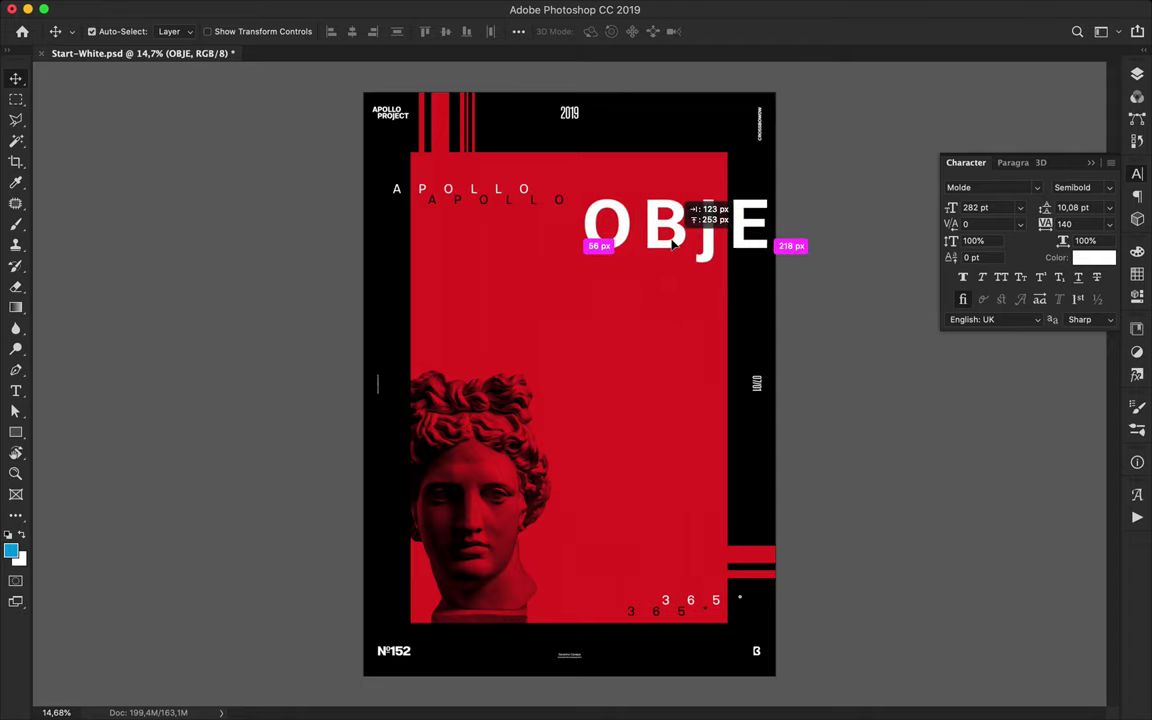
left_click_drag(672, 245, 480, 512)
double_click(480, 500)
Retype the OBJE copy as CTIVE and set it low across the statue's face
type("CTIVE")
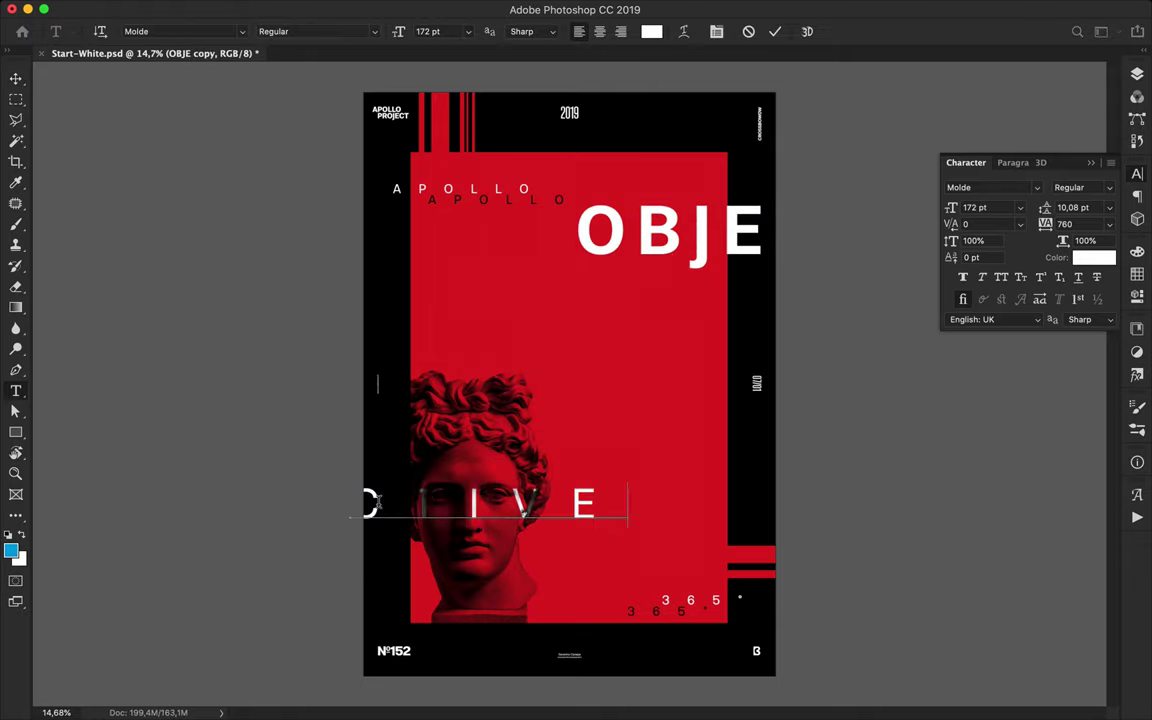
key("Escape")
key("v")
left_click_drag(663, 244, 441, 505)
double_click(372, 502)
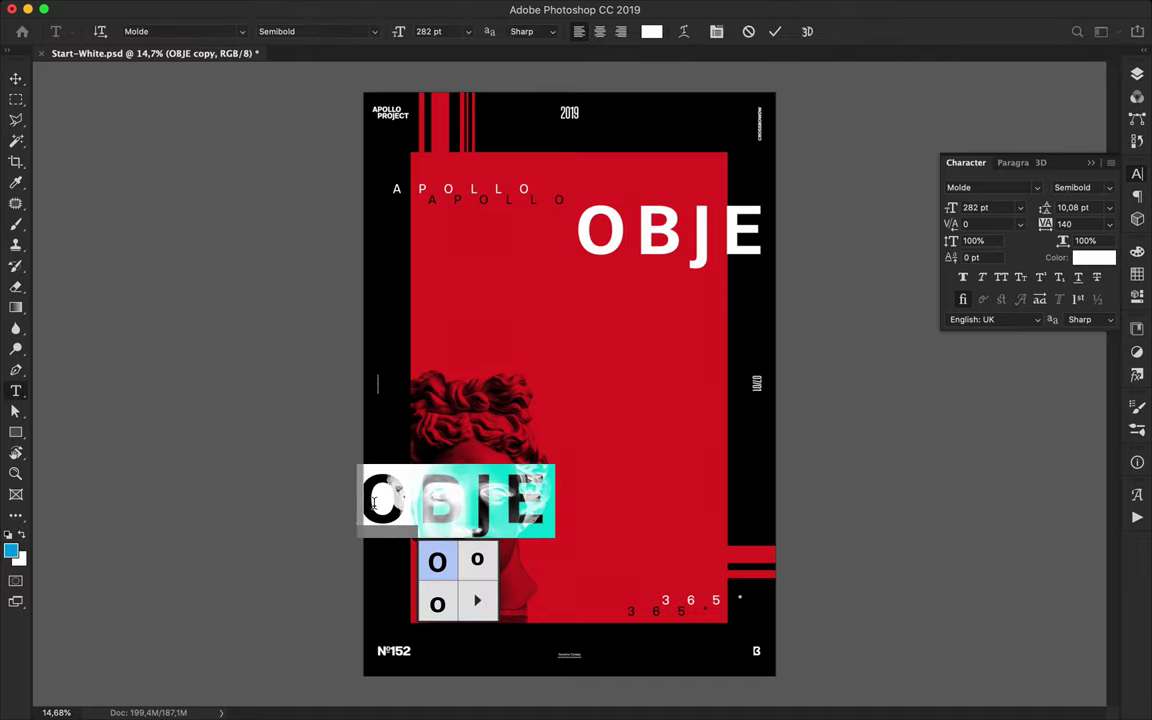
type("CTIVE")
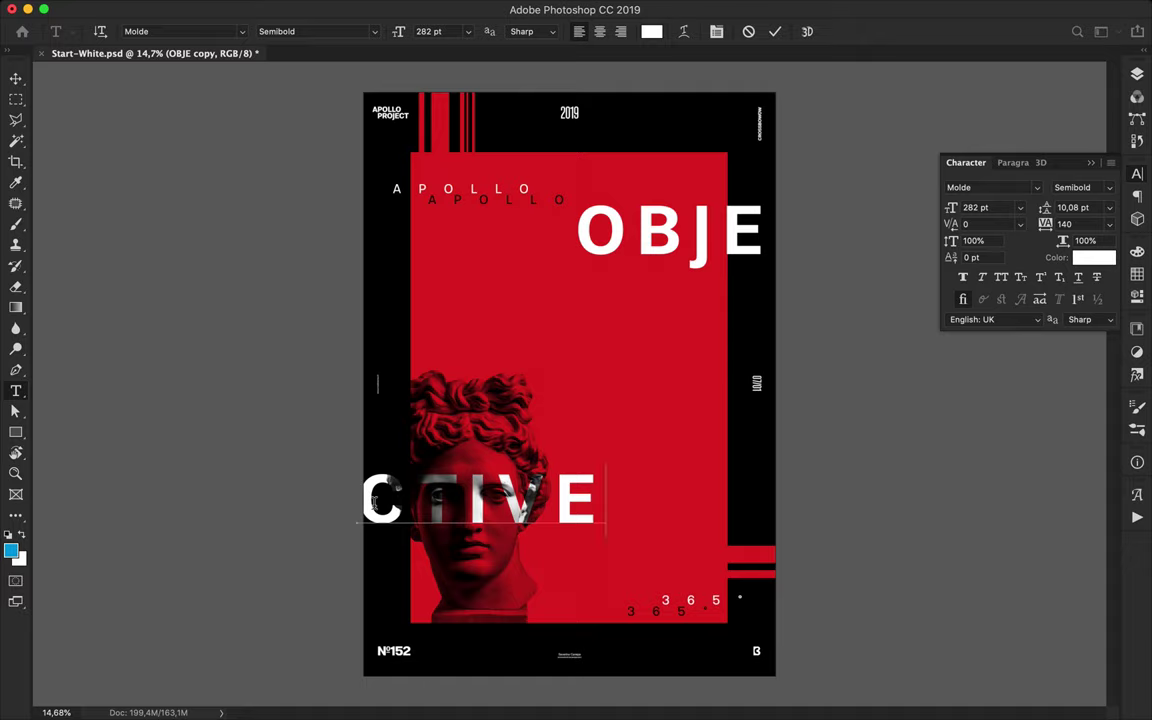
key("ctrl+Return")
key("v")
left_click_drag(372, 505, 372, 530)
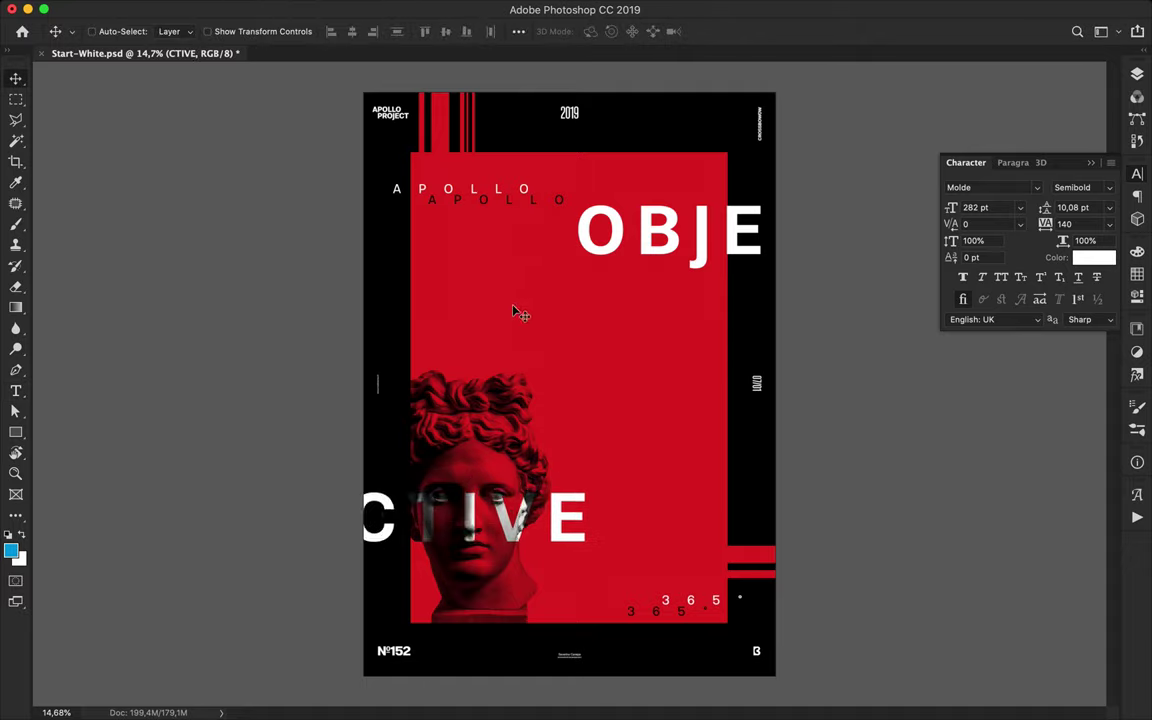
left_click(515, 312, "ctrl")
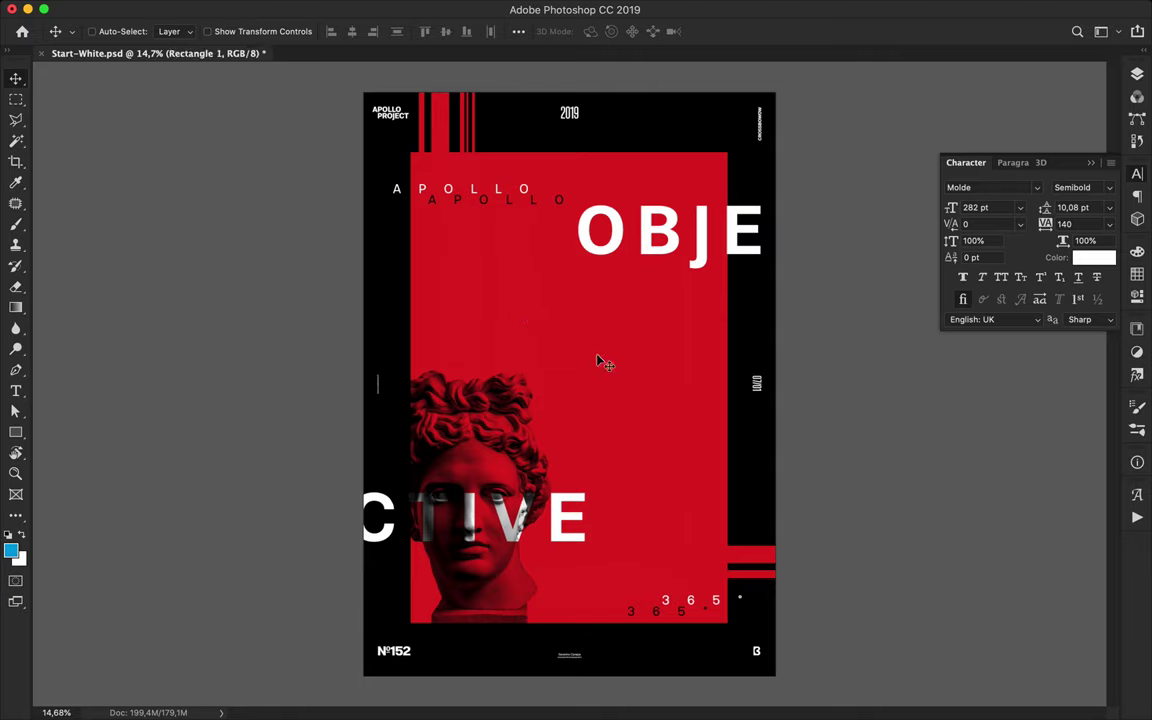
Try a black fill on the red panel, then draw a thin bar by its right edge
key("u")
left_click(178, 32)
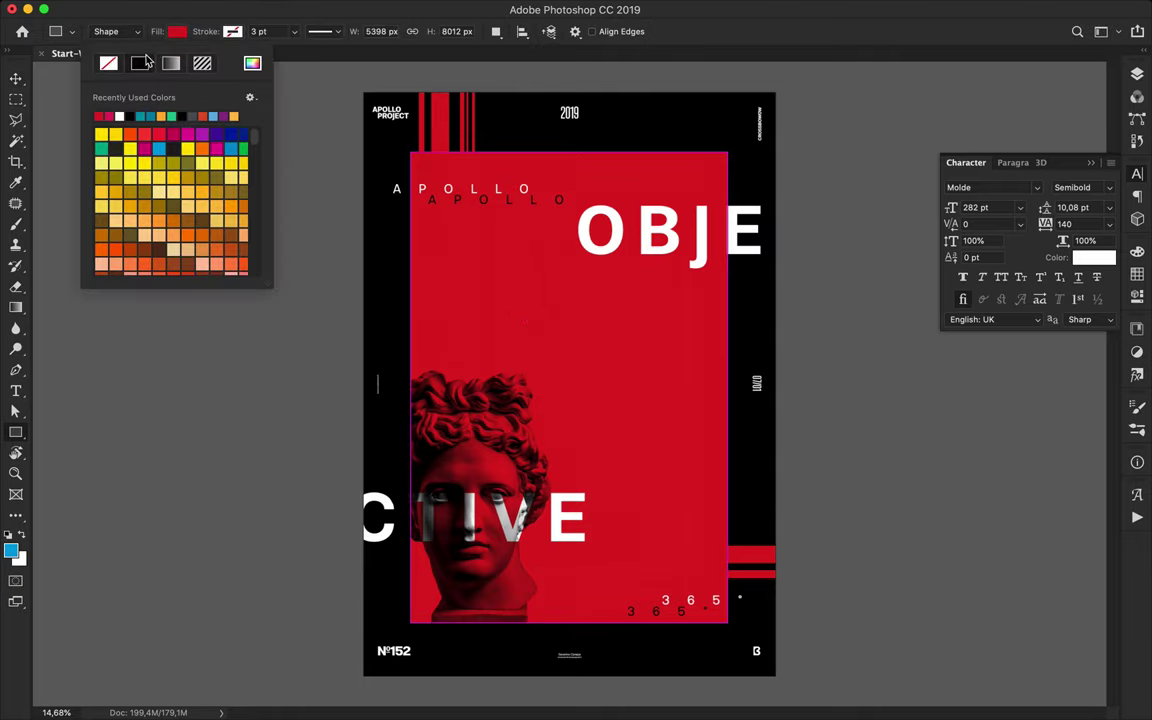
left_click(131, 115)
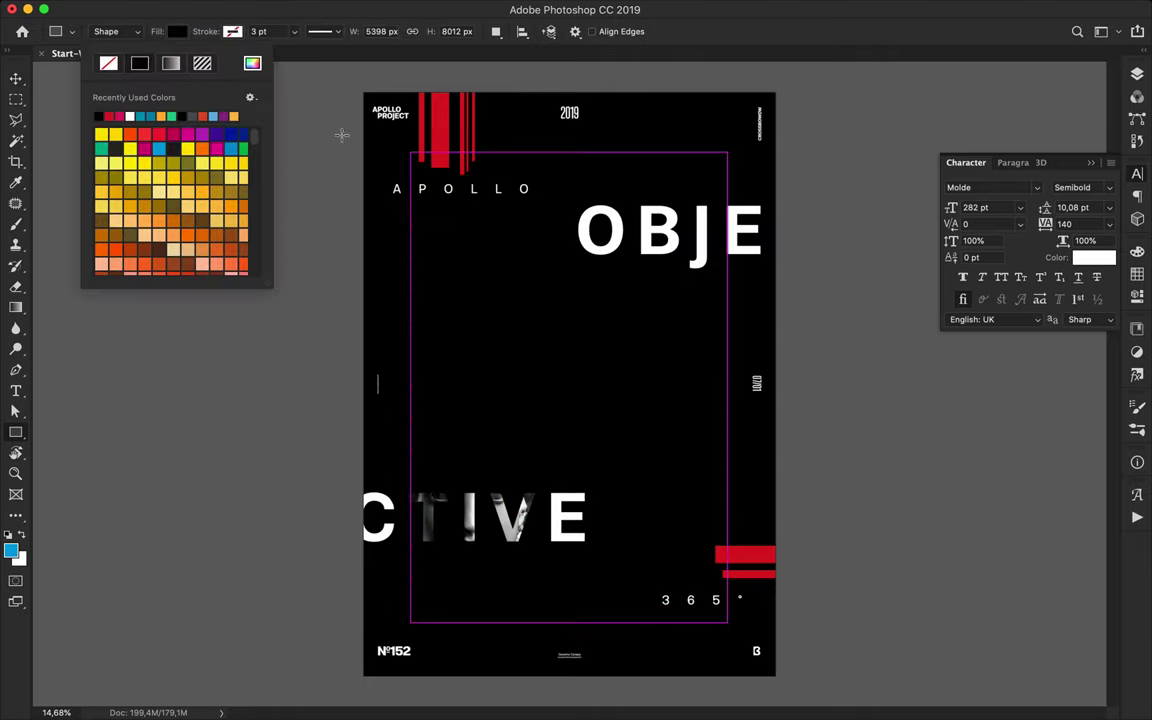
left_click(465, 254)
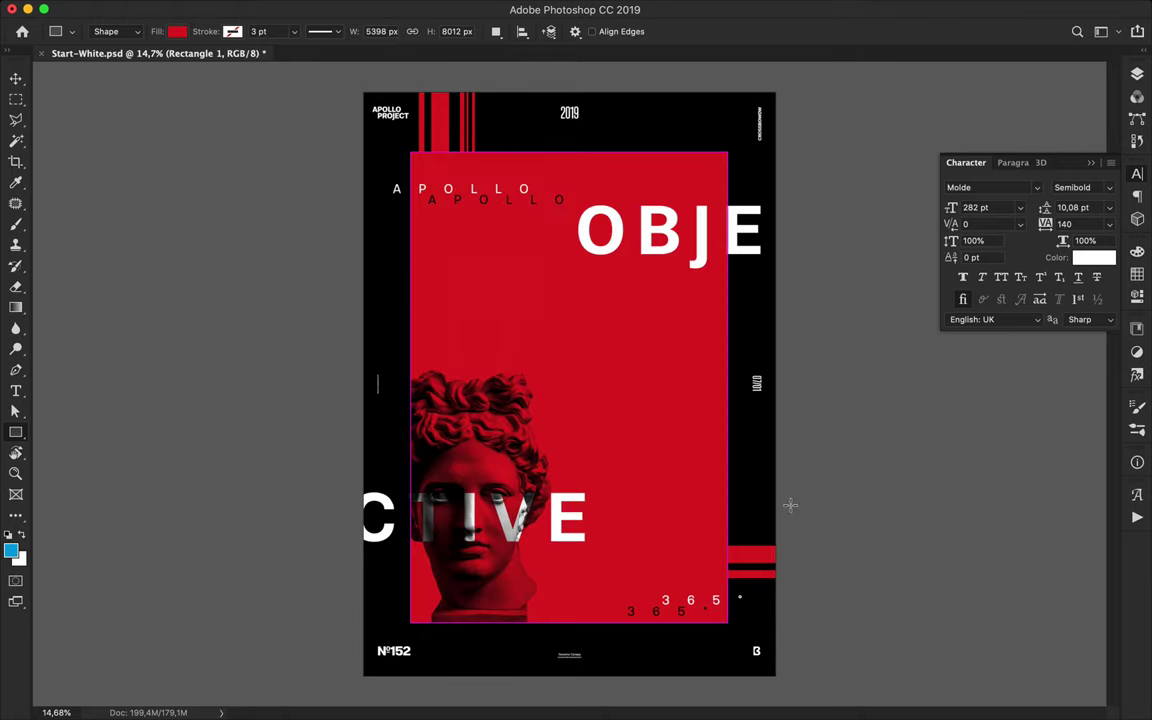
left_click_drag(790, 527, 697, 533)
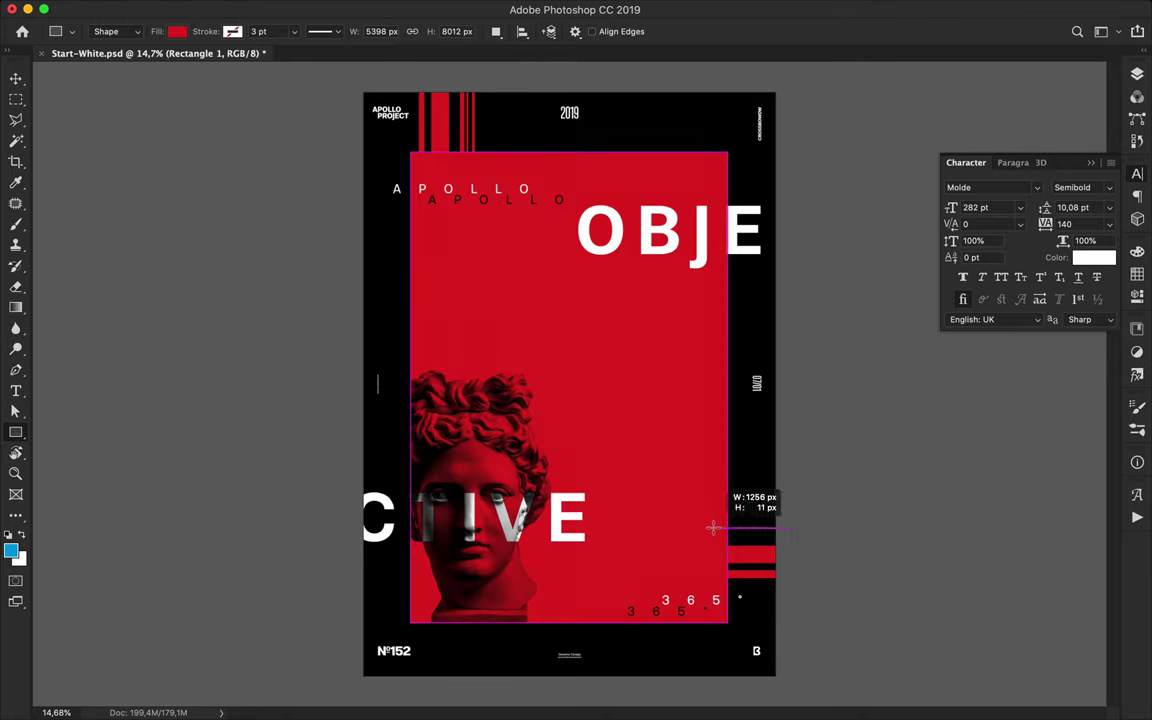
left_click(176, 32)
Draw black glitch bars at the panel's right edge and a wide black bar across the top
left_click(102, 115)
left_click_drag(797, 497, 679, 521)
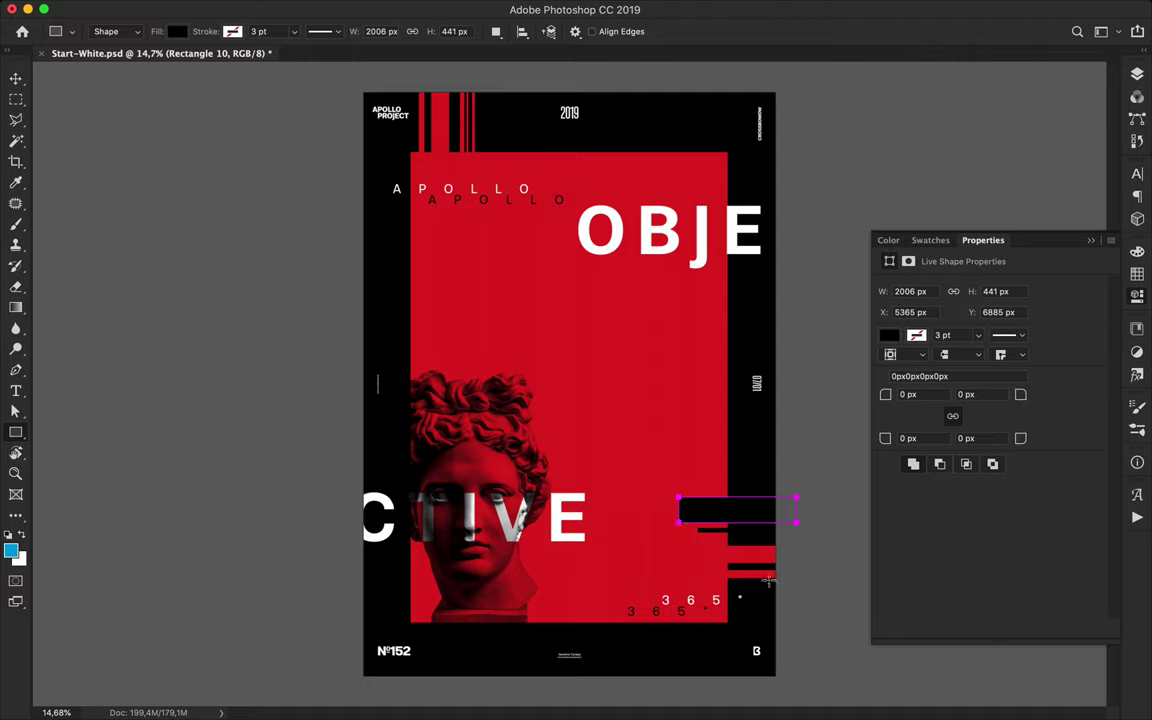
left_click_drag(767, 566, 683, 570)
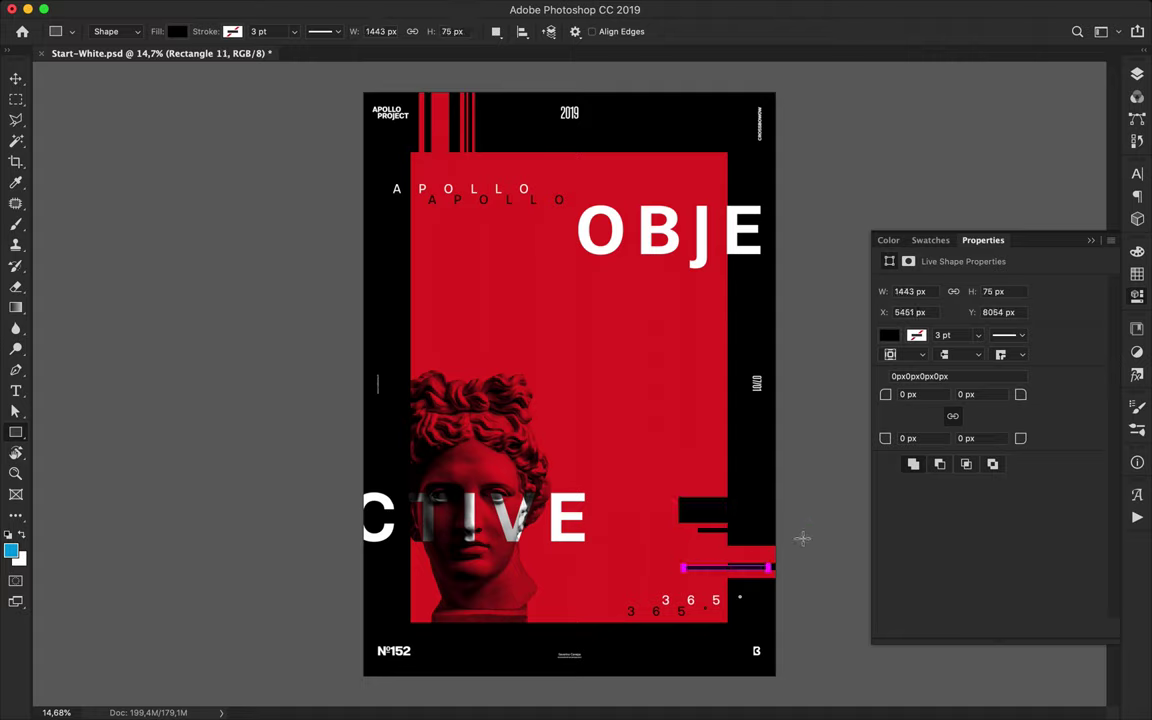
left_click_drag(454, 135, 457, 170)
mouse_move(484, 122)
left_mouse_down()
mouse_move(520, 165)
mouse_move(718, 160)
left_mouse_up()
key("v")
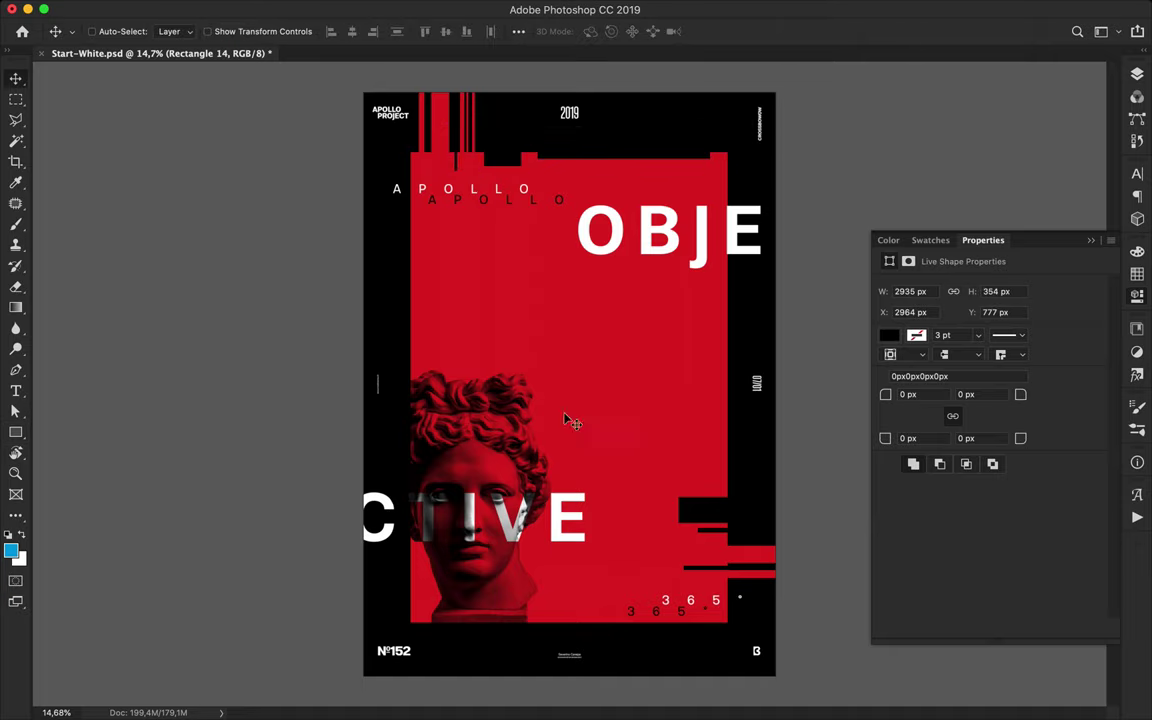
Set the rectangle fill to none and open the Create Rectangle dialog from the canvas
scroll(566, 419, "up", 2)
scroll(527, 494, "down", 5)
key("u")
left_click(177, 31)
left_click(109, 66)
left_click(584, 318)
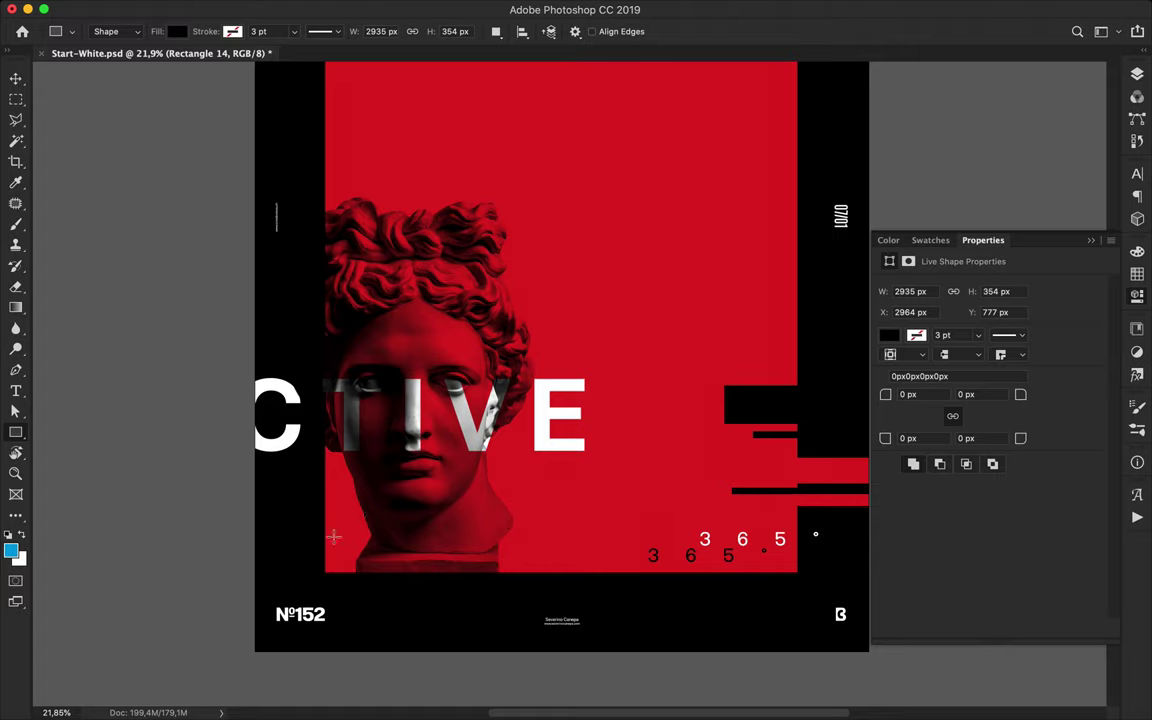
Draw a small square near the bust's lower left with no fill and a black outline
left_click_drag(333, 537, 346, 550)
left_click(177, 31)
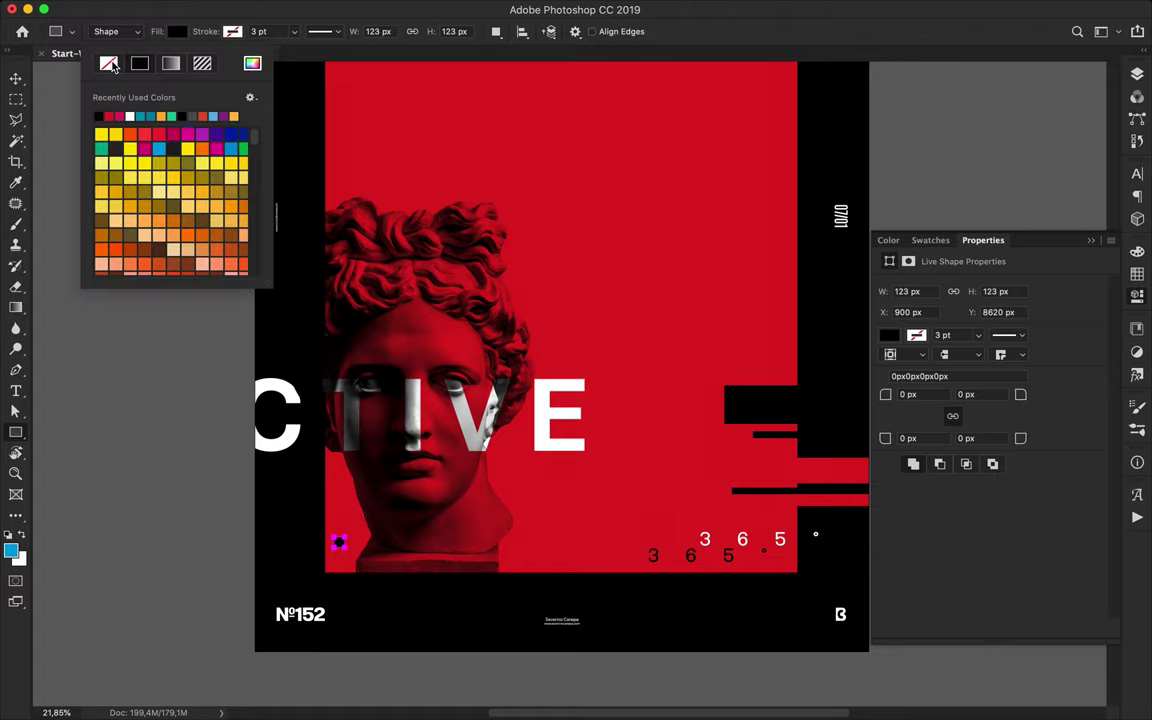
left_click(110, 65)
left_click(232, 31)
left_click(194, 63)
Set the square's outline width to 5 pt, dismiss the alert, and Alt-drag a copy
key("v")
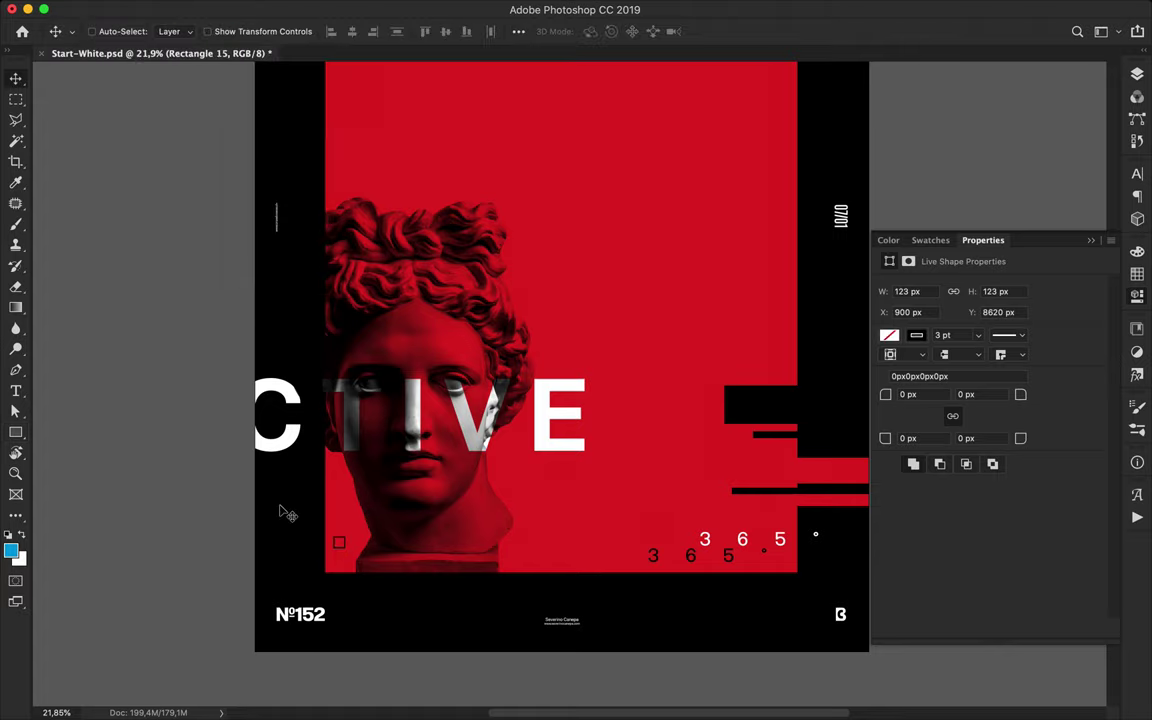
scroll(287, 513, "up", 5)
key("a")
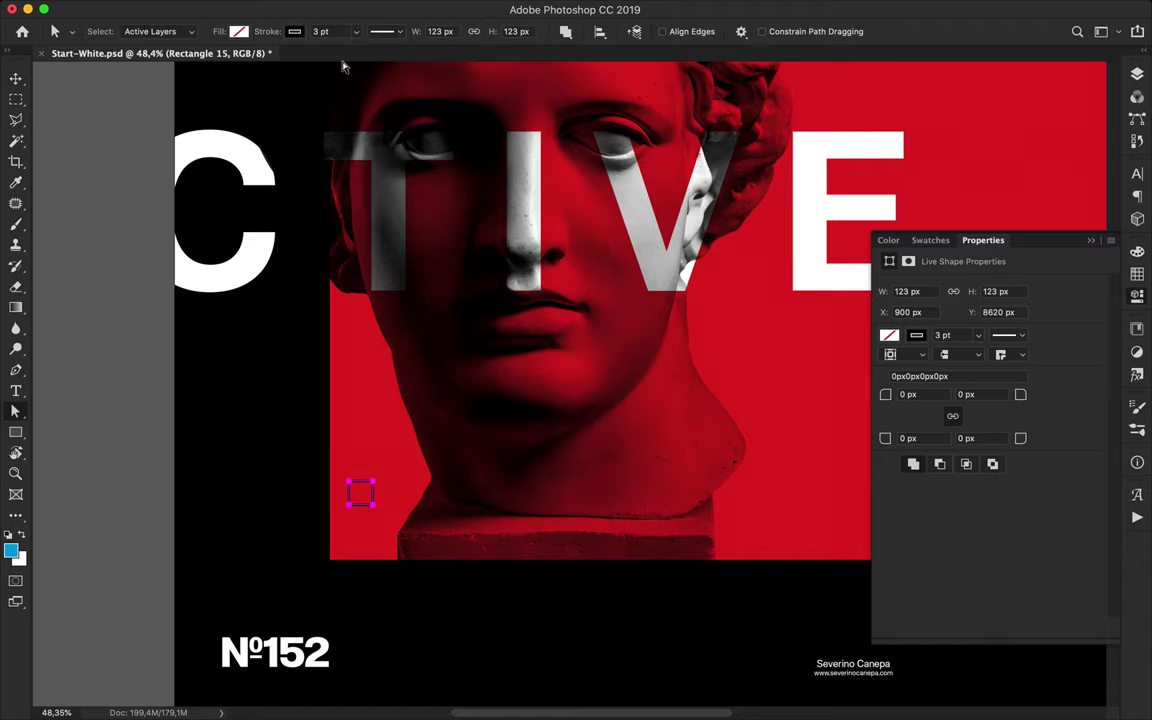
left_click(330, 31)
key("Return")
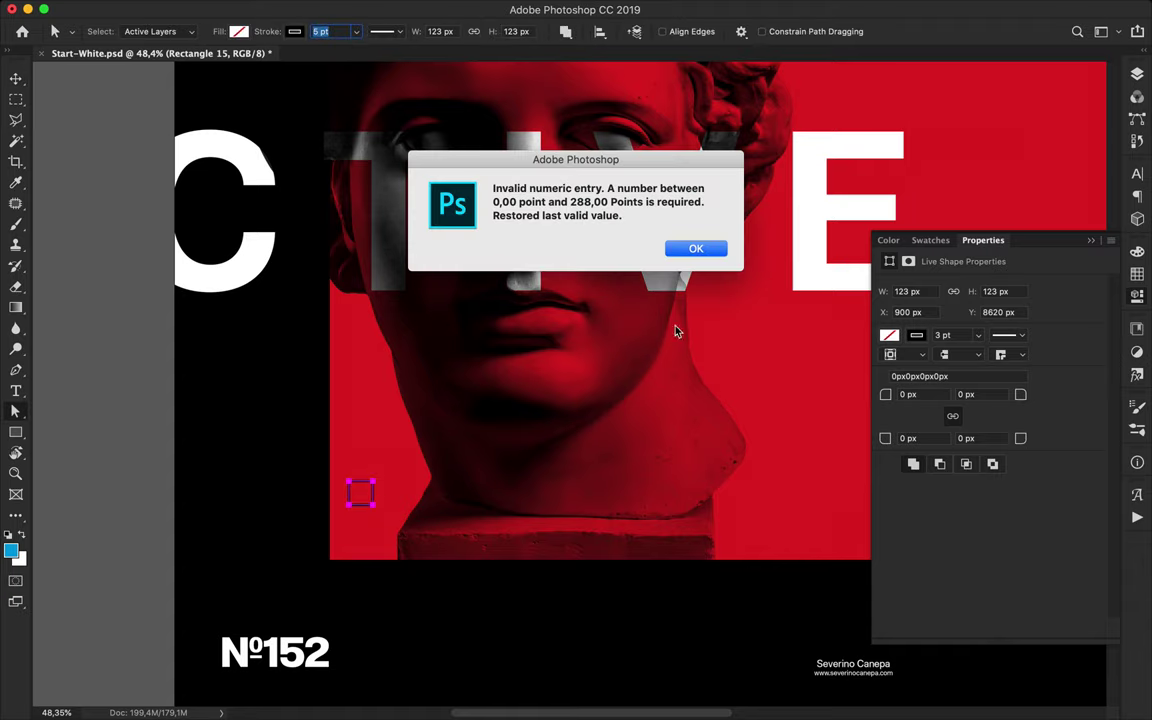
left_click(694, 248)
key("v")
mouse_move(368, 506)
left_mouse_down()
mouse_move(364, 547)
mouse_move(364, 482)
left_mouse_up()
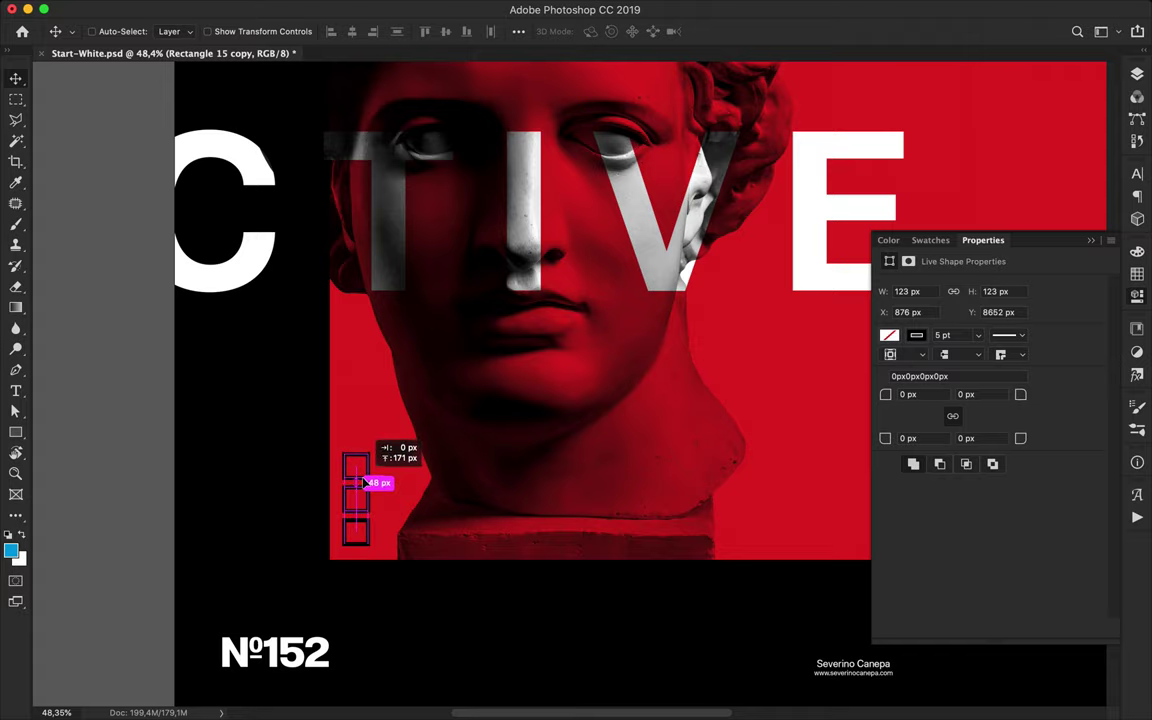
Alt-drag another square copy to make a vertical column of three
left_click_drag(364, 482, 364, 428)
scroll(340, 623, "down", 3)
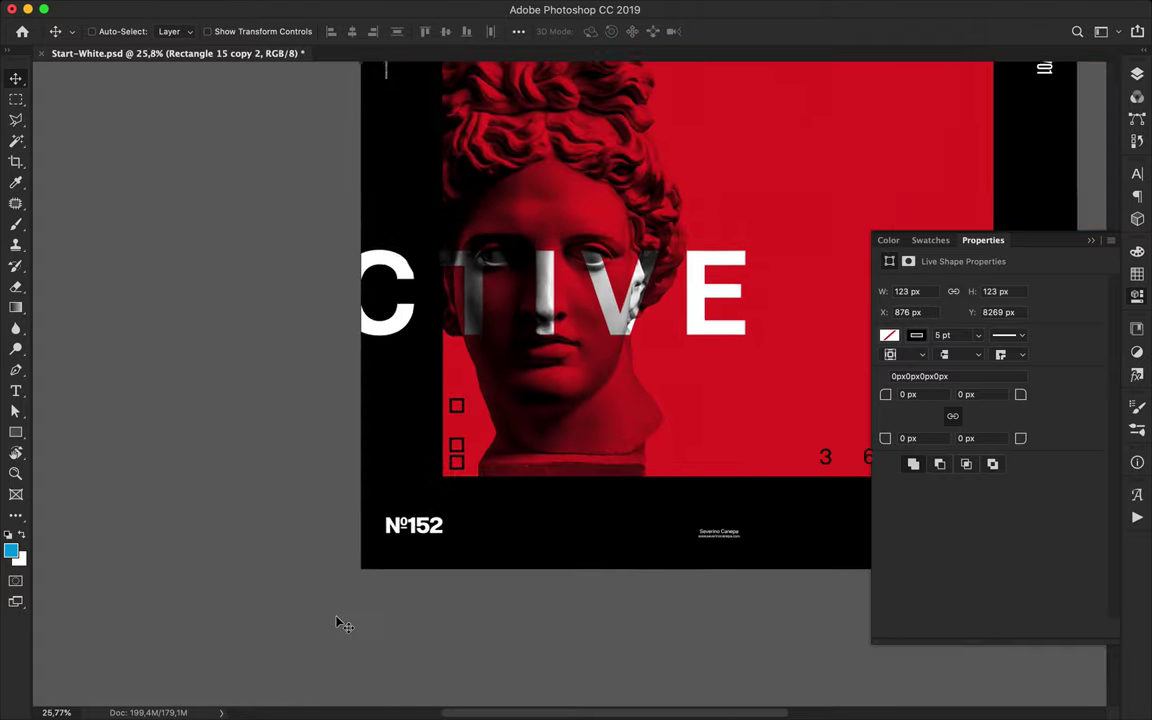
scroll(340, 623, "down", 3)
scroll(340, 623, "down", 3)
scroll(340, 623, "left", 3)
scroll(340, 623, "left", 2)
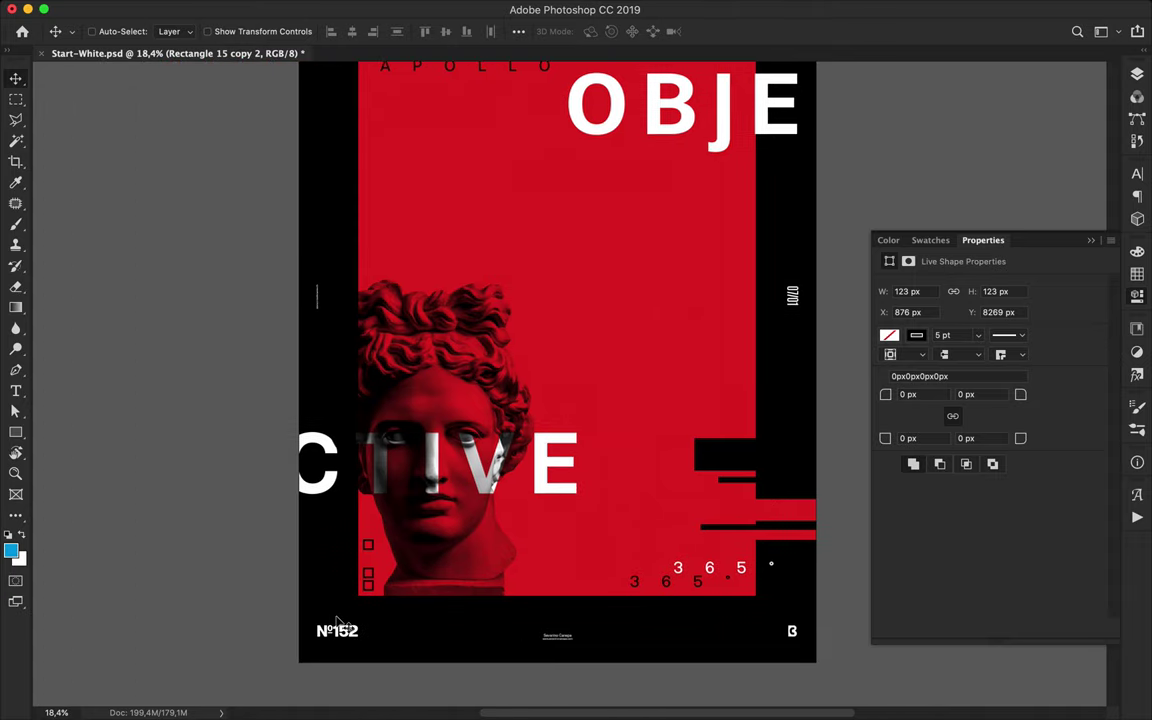
scroll(338, 622, "up", 3)
Select the three square layers and scale the column down with Ctrl+T
key("F7")
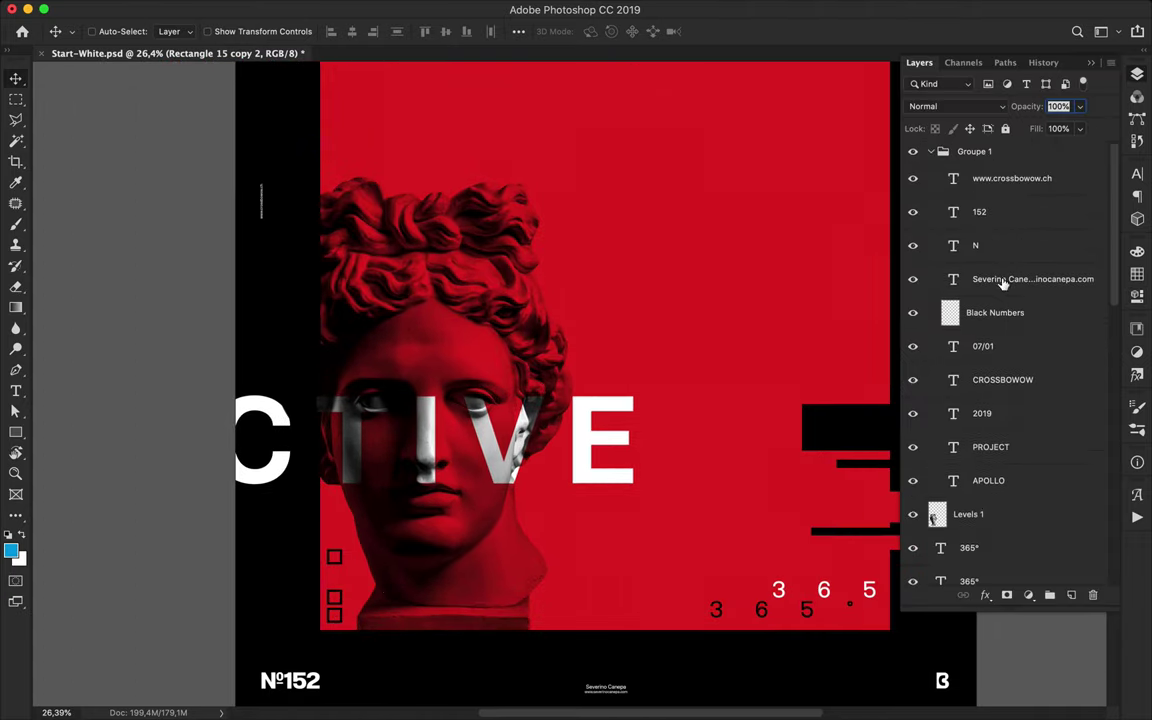
left_click(931, 153)
scroll(1010, 400, "down", 3)
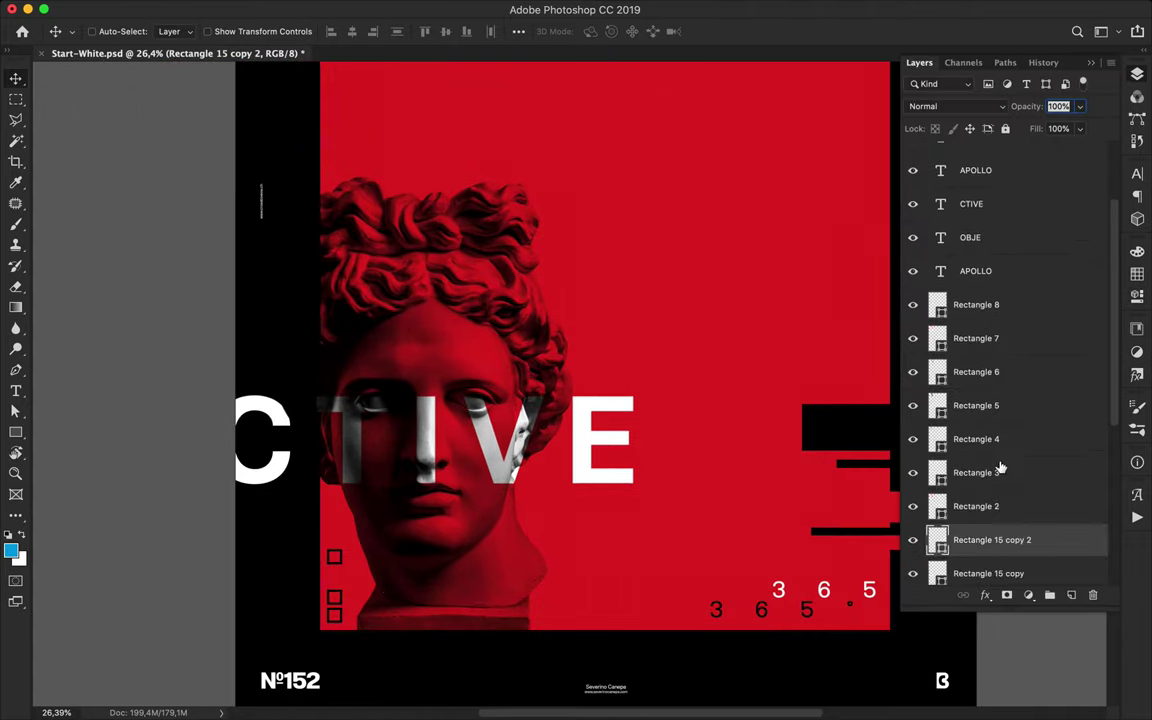
scroll(1003, 460, "down", 3)
left_click(996, 481, "shift")
key("ctrl+t")
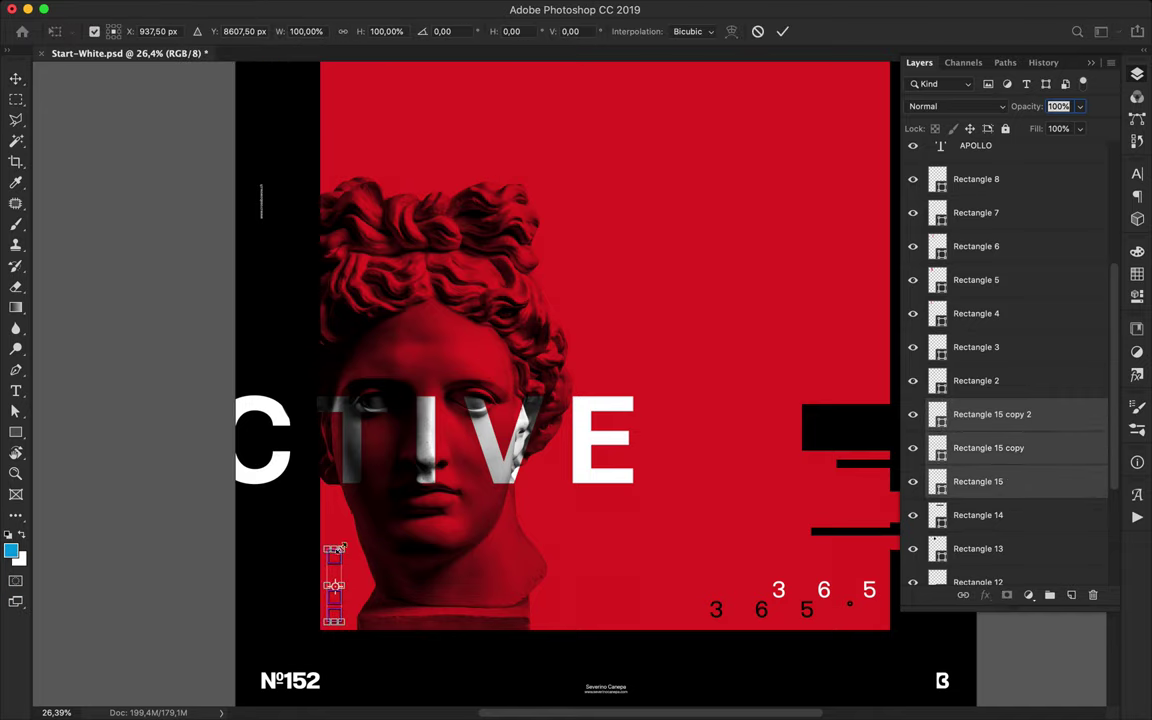
mouse_move(340, 549)
left_mouse_down()
mouse_move(338, 600)
mouse_move(345, 573)
mouse_move(332, 568)
mouse_move(334, 584)
left_mouse_up()
key("Return")
key("ctrl+t")
key("Return")
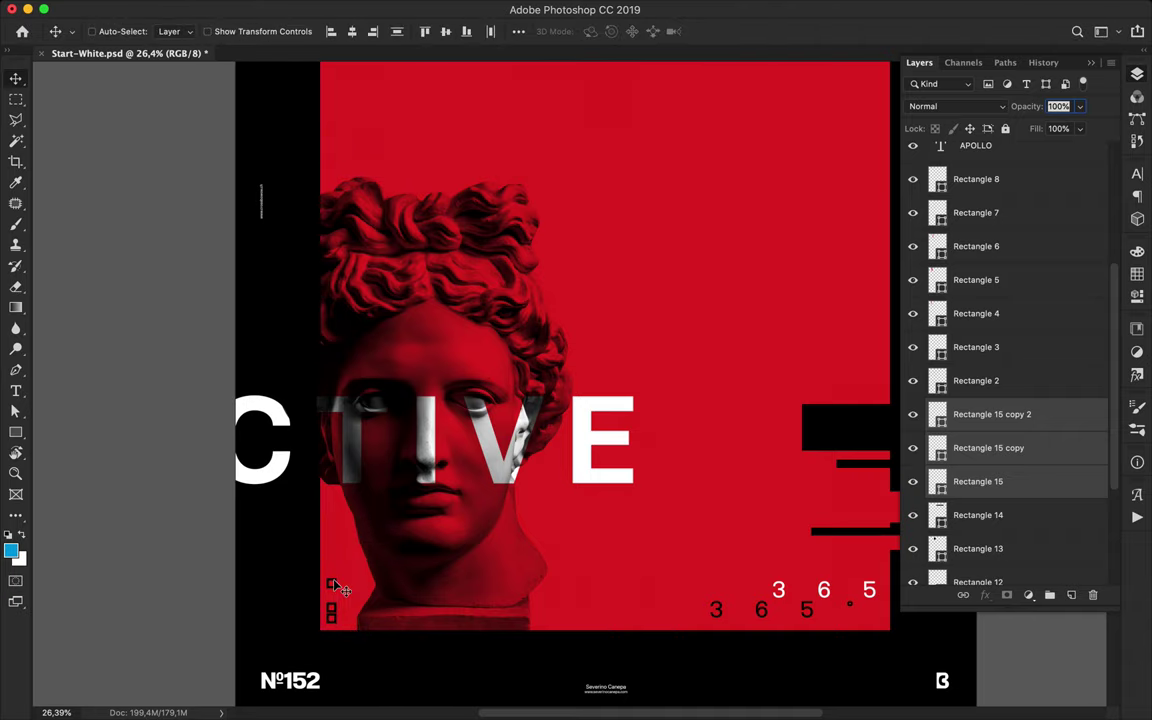
Set the squares' outline width to 3 pt
scroll(420, 585, "up", 5)
scroll(374, 519, "down", 3)
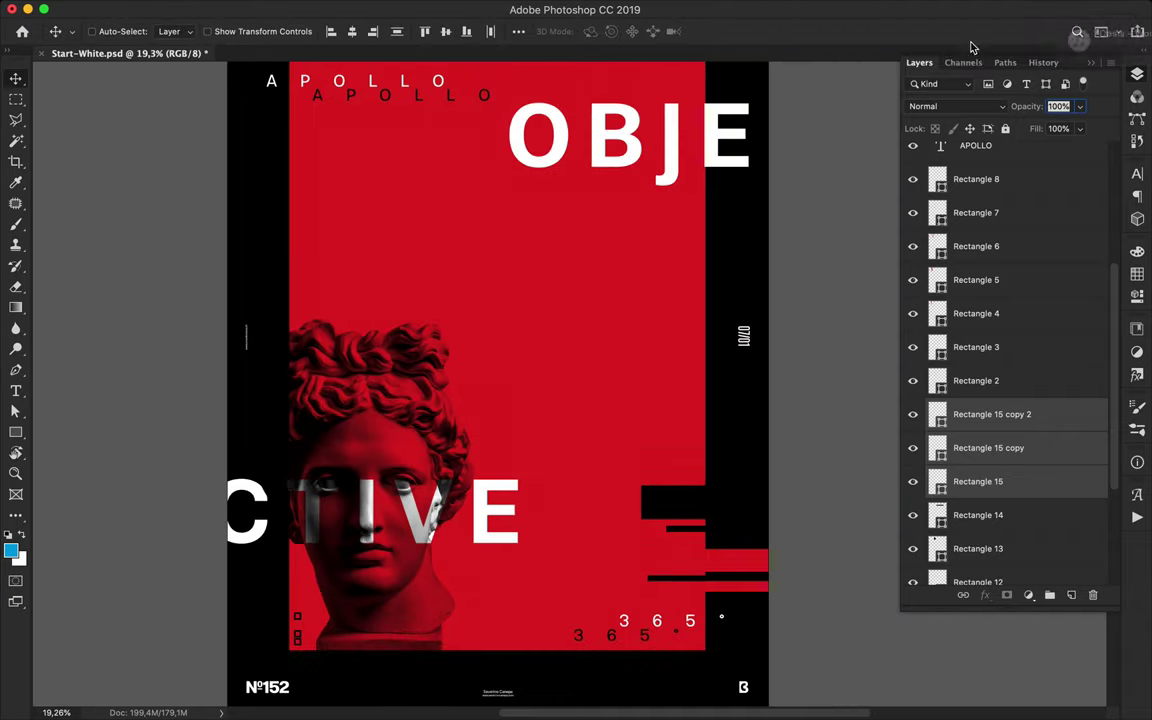
scroll(528, 364, "up", 2)
scroll(528, 364, "down", 4)
scroll(528, 364, "up", 2)
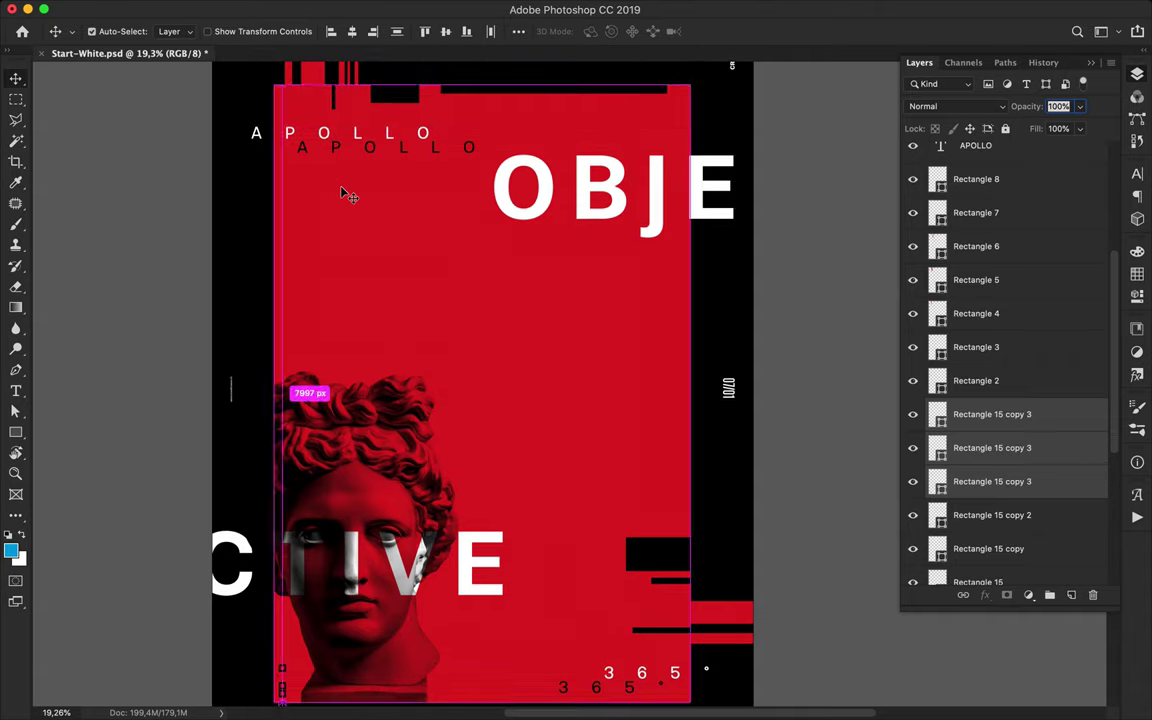
scroll(293, 388, "down", 3)
key("a")
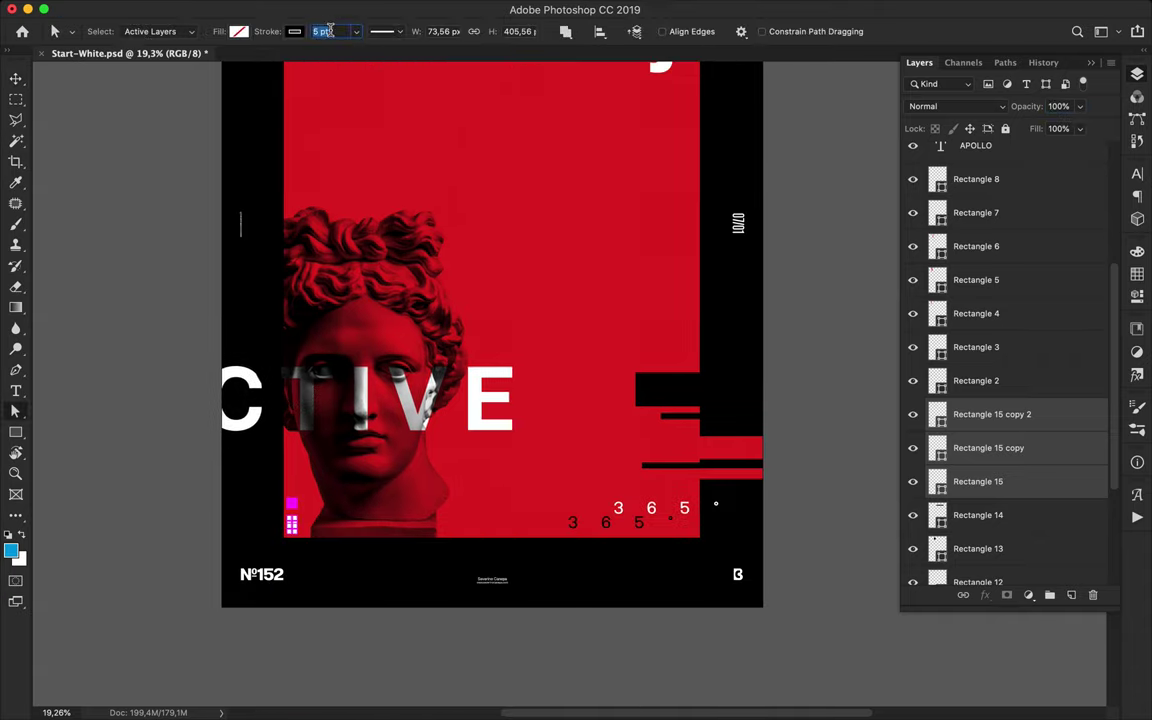
type("3")
key("Return")
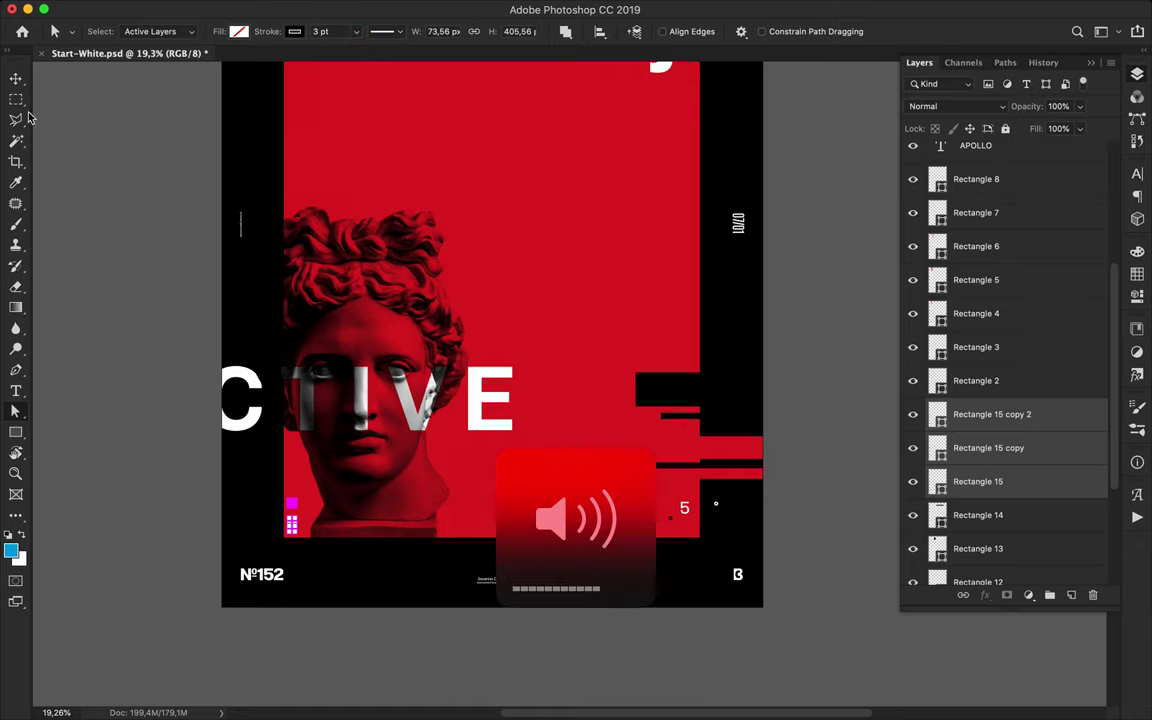
Alt-drag a copy of the APOLLO text just below the original lines
key("v")
scroll(405, 342, "up", 4)
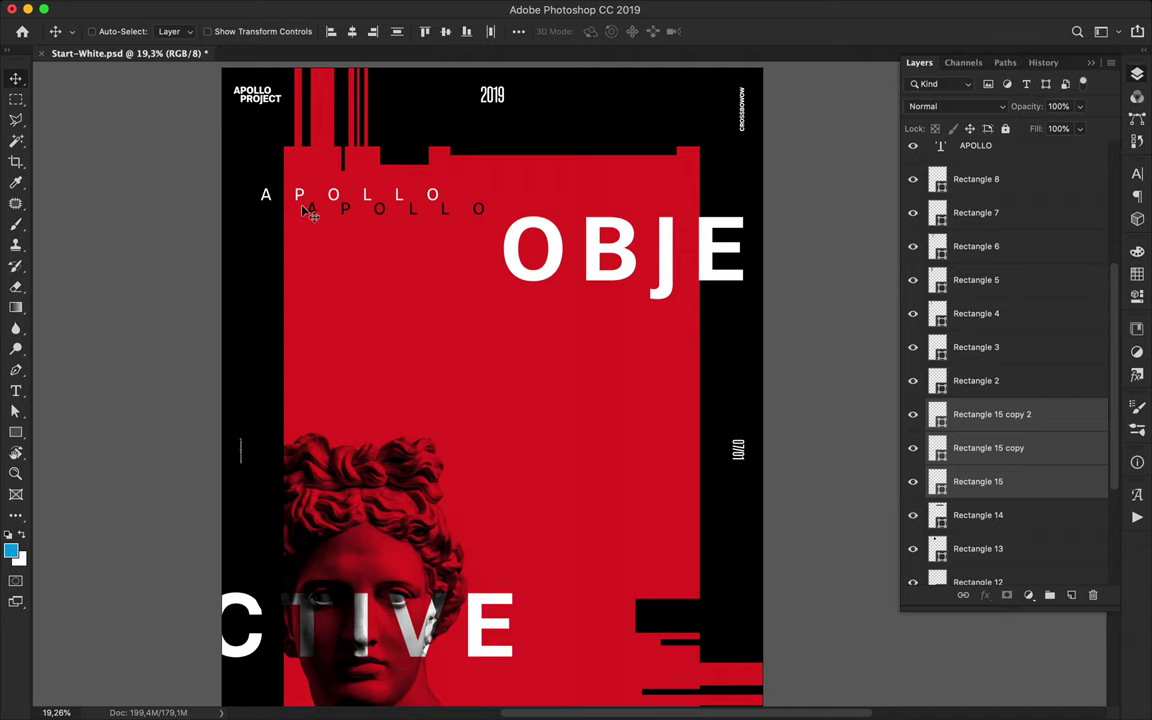
left_click_drag(305, 205, 310, 274, "alt")
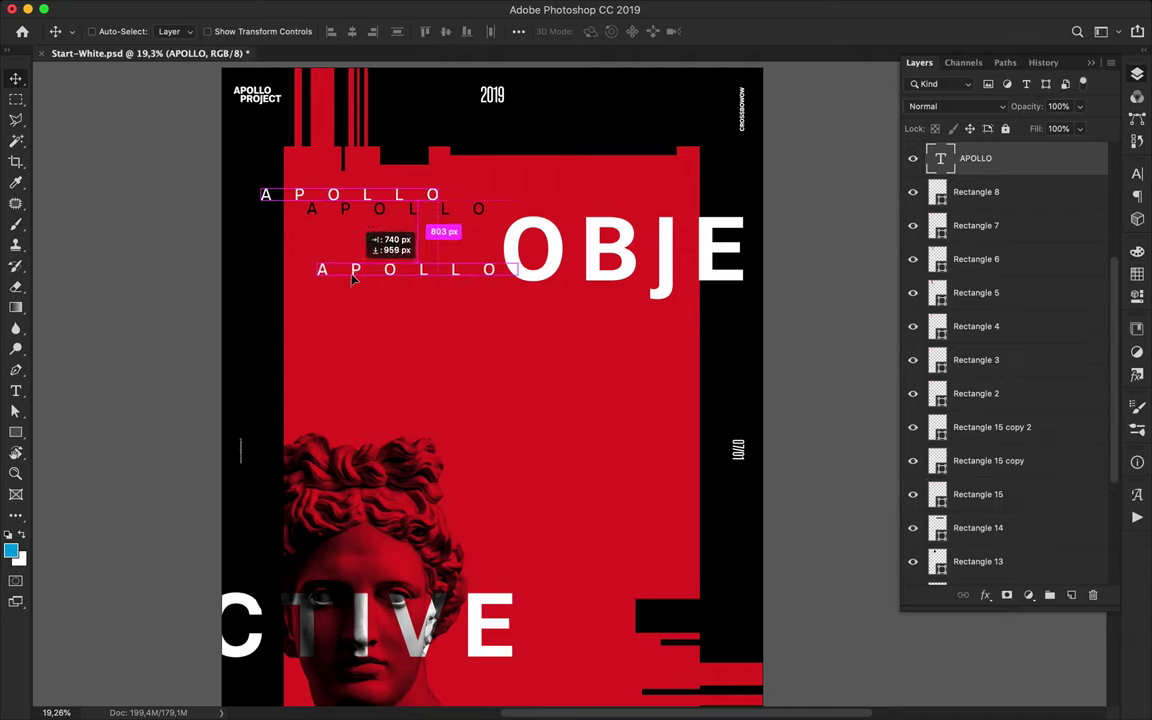
double_click(336, 277)
Replace the copied text with a single letter A and duplicate it slightly lower right
key("ctrl+a")
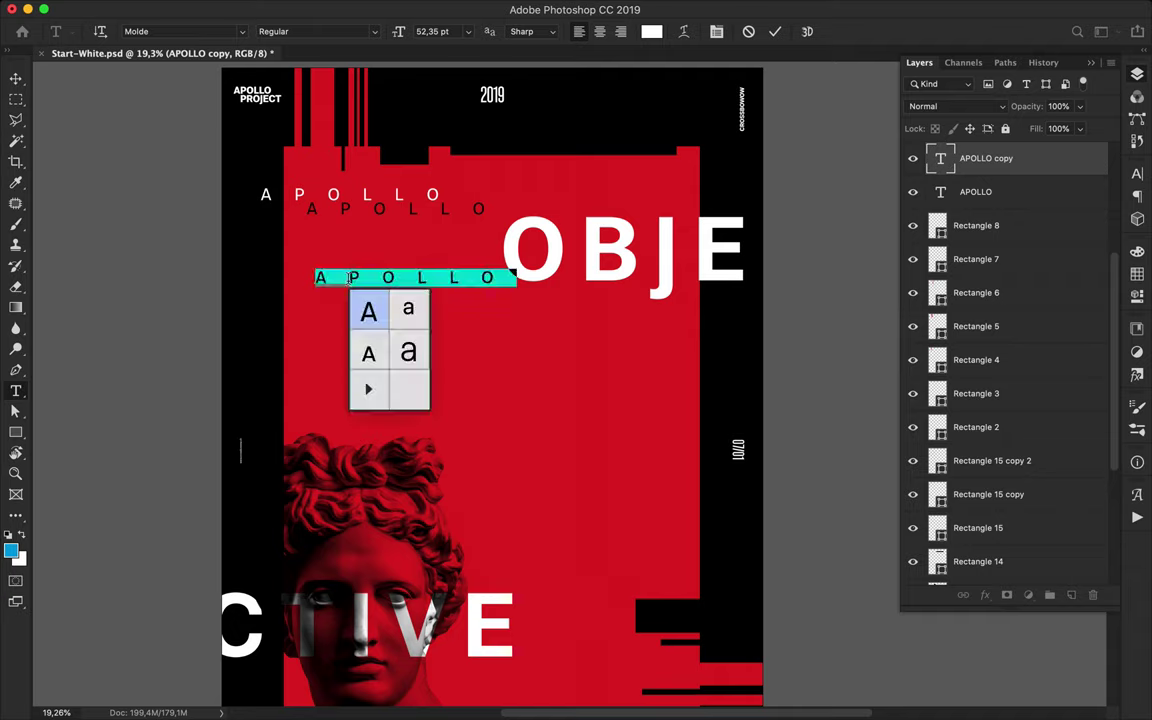
left_click(331, 277)
key("ctrl+a")
type("A")
key("Escape")
key("v")
left_click_drag(325, 285, 336, 292, "alt")
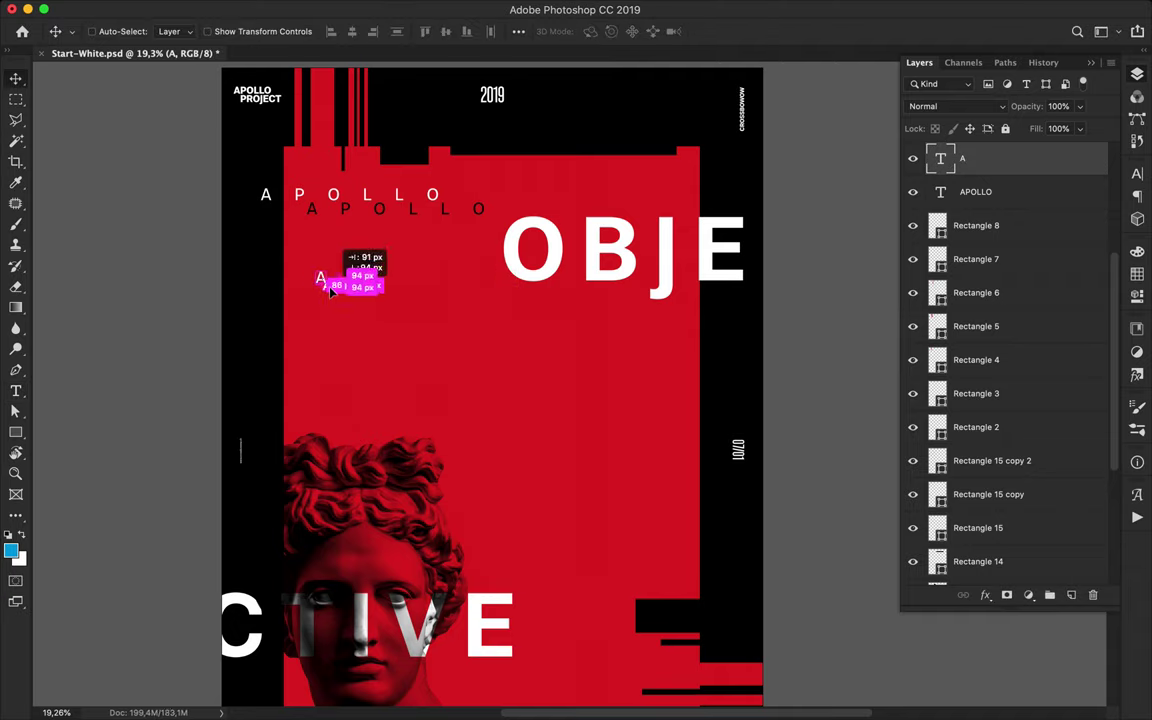
Alt-drag several A copies into a cluster below APOLLO, with strays to the right
mouse_move(330, 288)
left_mouse_down("alt")
mouse_move(306, 284)
mouse_move(298, 266)
mouse_move(321, 251)
mouse_move(290, 270)
mouse_move(272, 250)
mouse_move(299, 251)
mouse_move(293, 281)
mouse_move(360, 280)
mouse_move(375, 317)
left_mouse_up("alt")
mouse_move(406, 267)
left_mouse_down("alt")
mouse_move(437, 296)
mouse_move(488, 298)
mouse_move(517, 327)
mouse_move(337, 320)
mouse_move(315, 301)
mouse_move(343, 266)
mouse_move(274, 232)
mouse_move(248, 300)
mouse_move(272, 272)
mouse_move(289, 297)
left_mouse_up("alt")
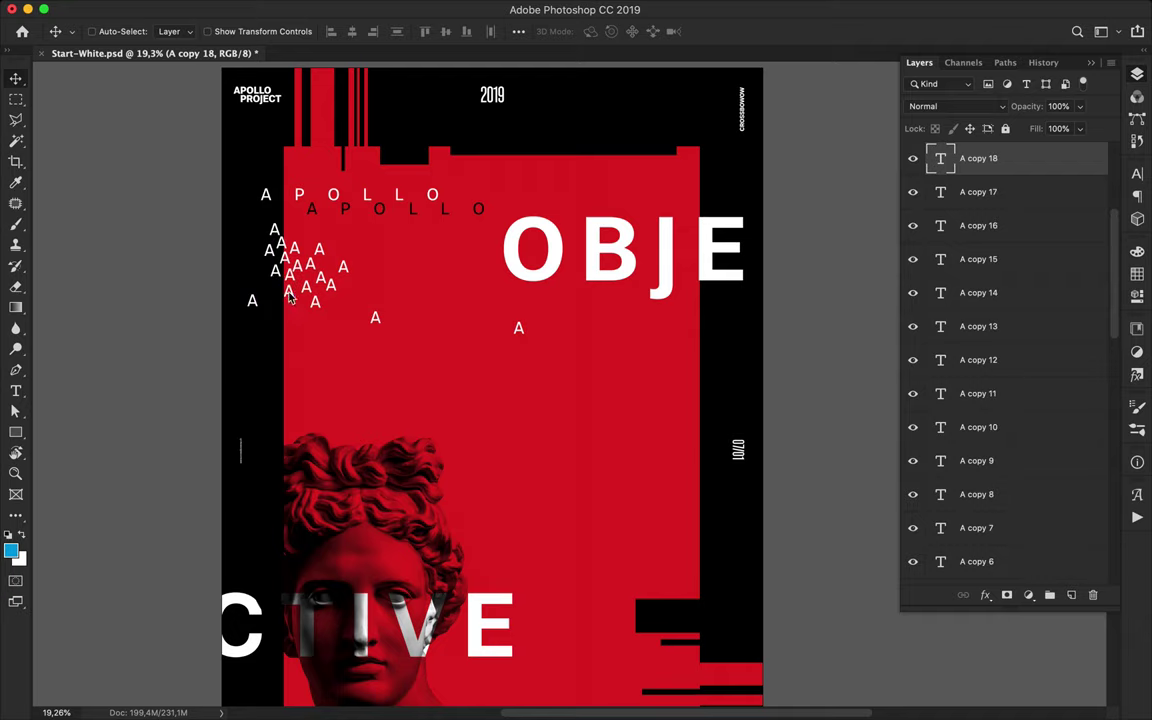
left_click(519, 327, "super")
scroll(587, 387, "down", 3)
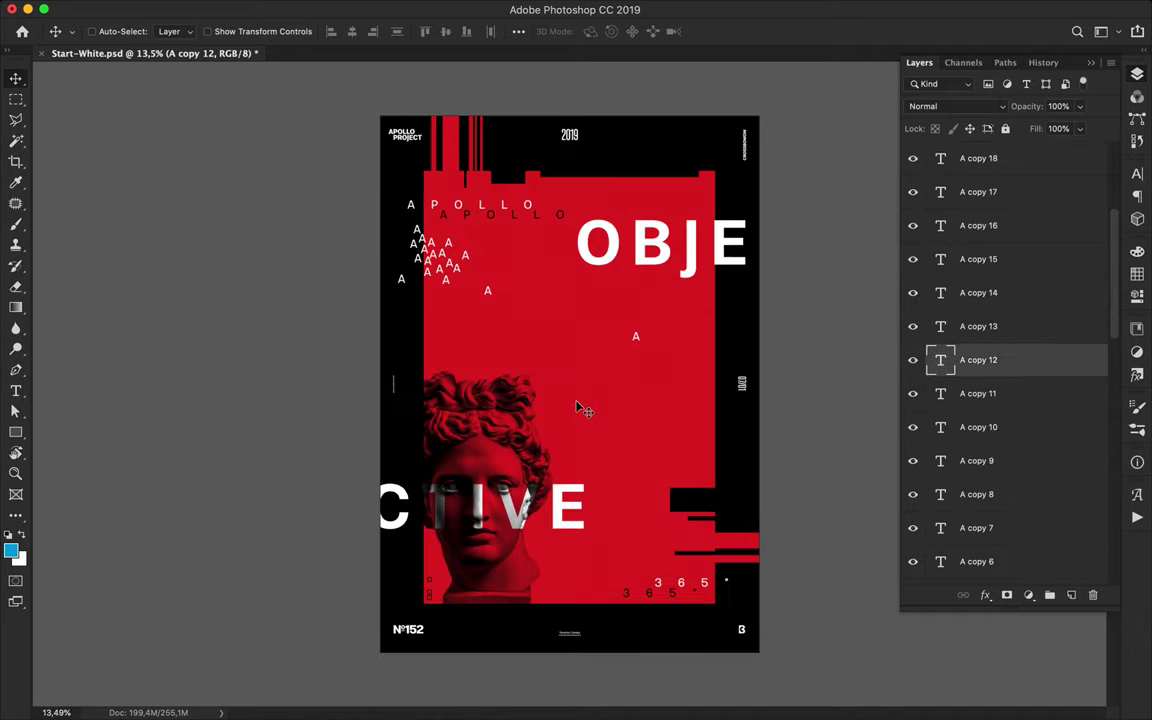
scroll(407, 220, "up", 2)
scroll(405, 222, "up", 2)
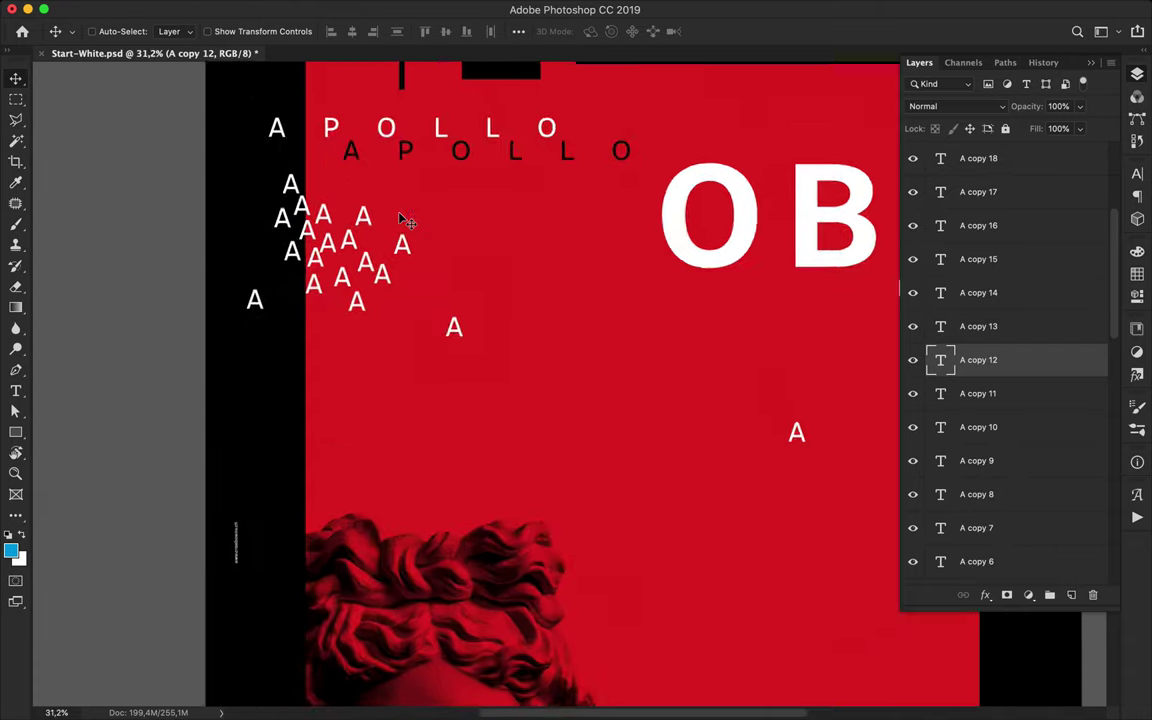
scroll(405, 224, "up", 1)
mouse_move(856, 452)
left_mouse_down()
mouse_move(277, 228)
mouse_move(276, 192)
left_mouse_up()
Select individual A letters in the cluster to choose the next one to copy
scroll(278, 195, "up", 5)
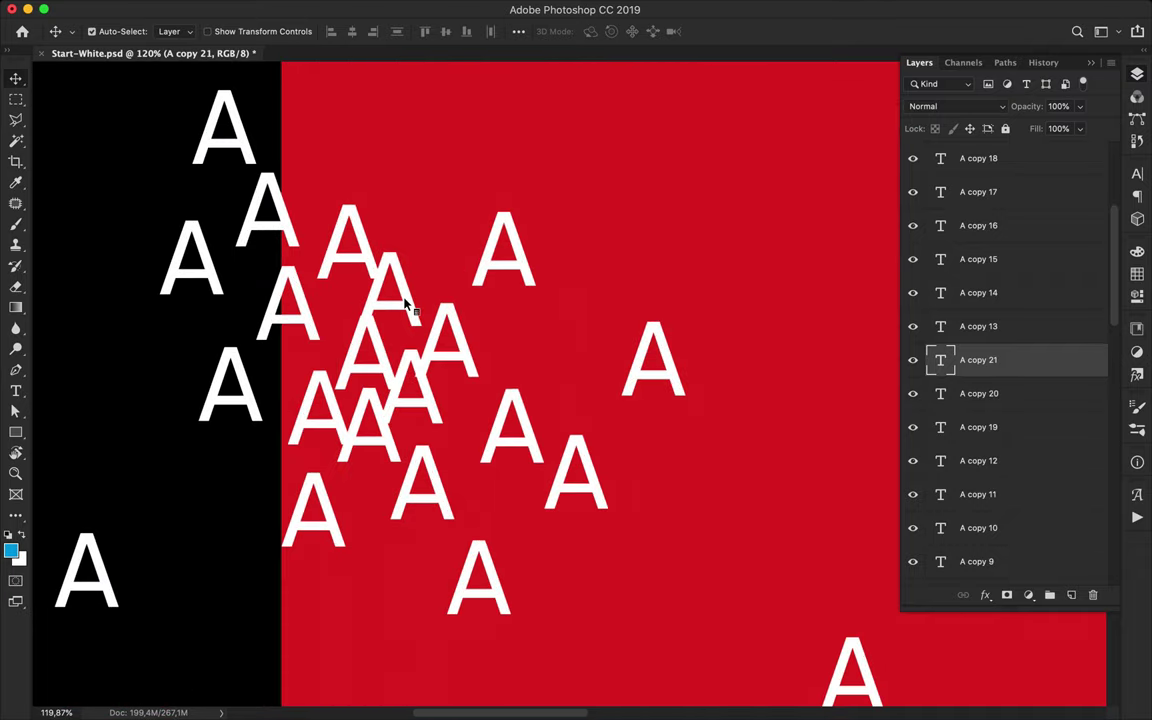
left_click(436, 340, "super")
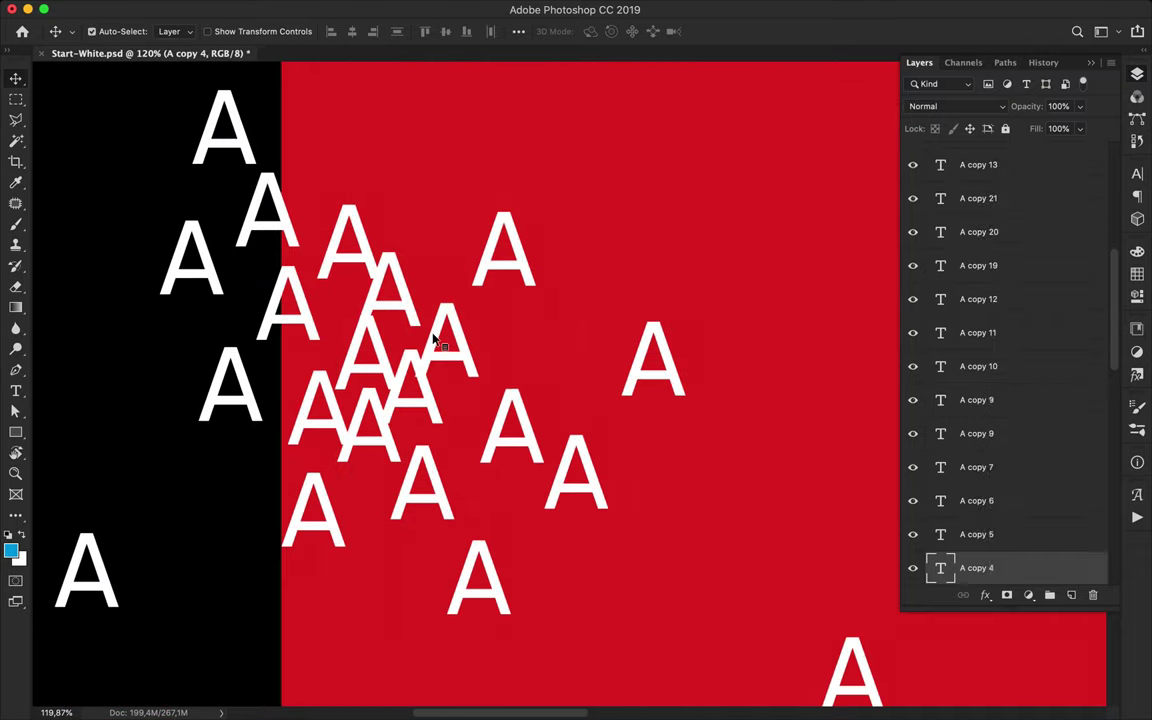
left_click(419, 388, "super")
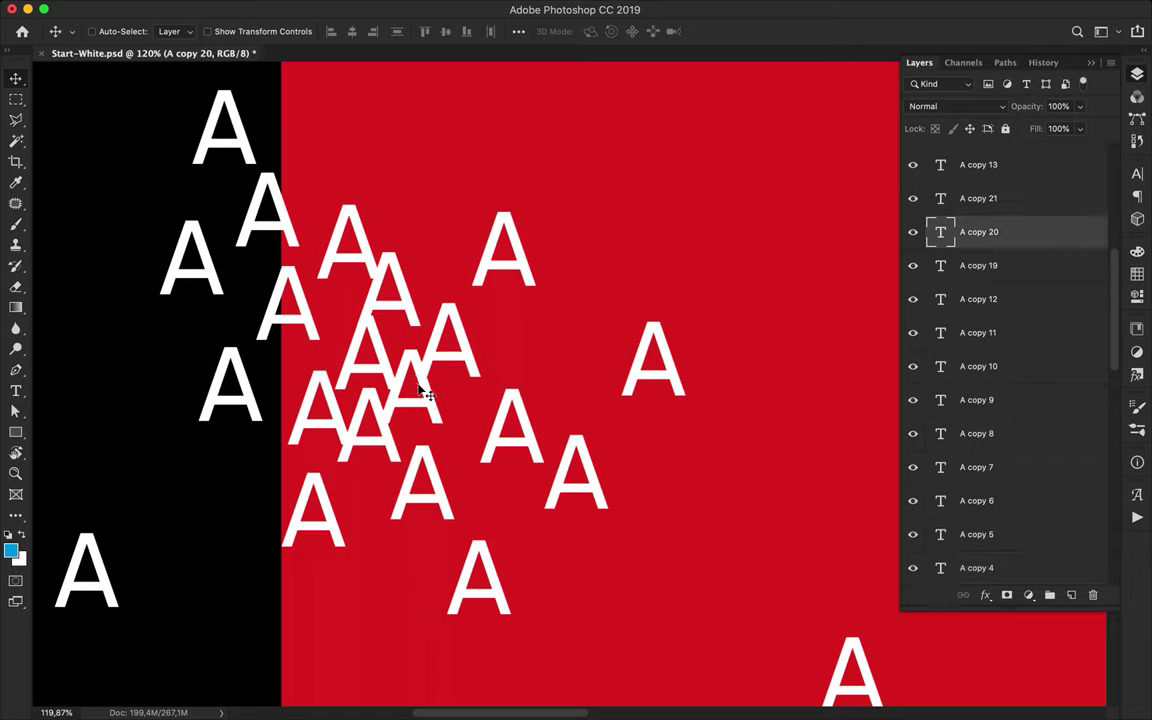
left_click(470, 364, "super")
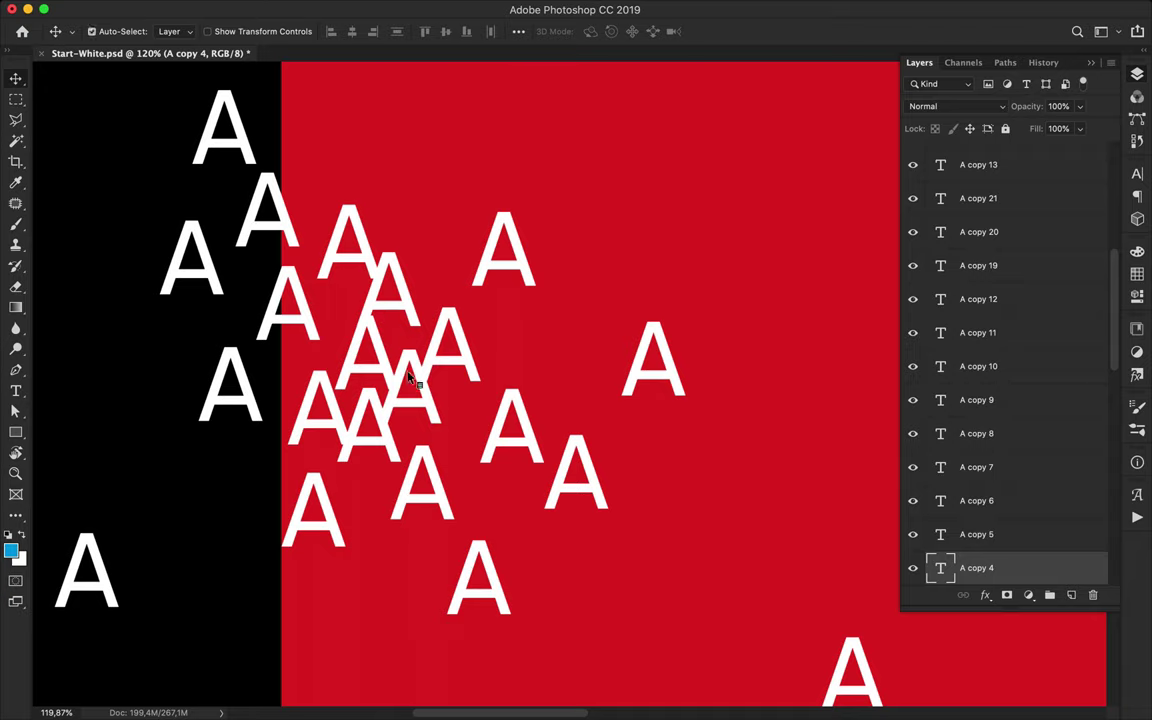
left_click(380, 350, "super")
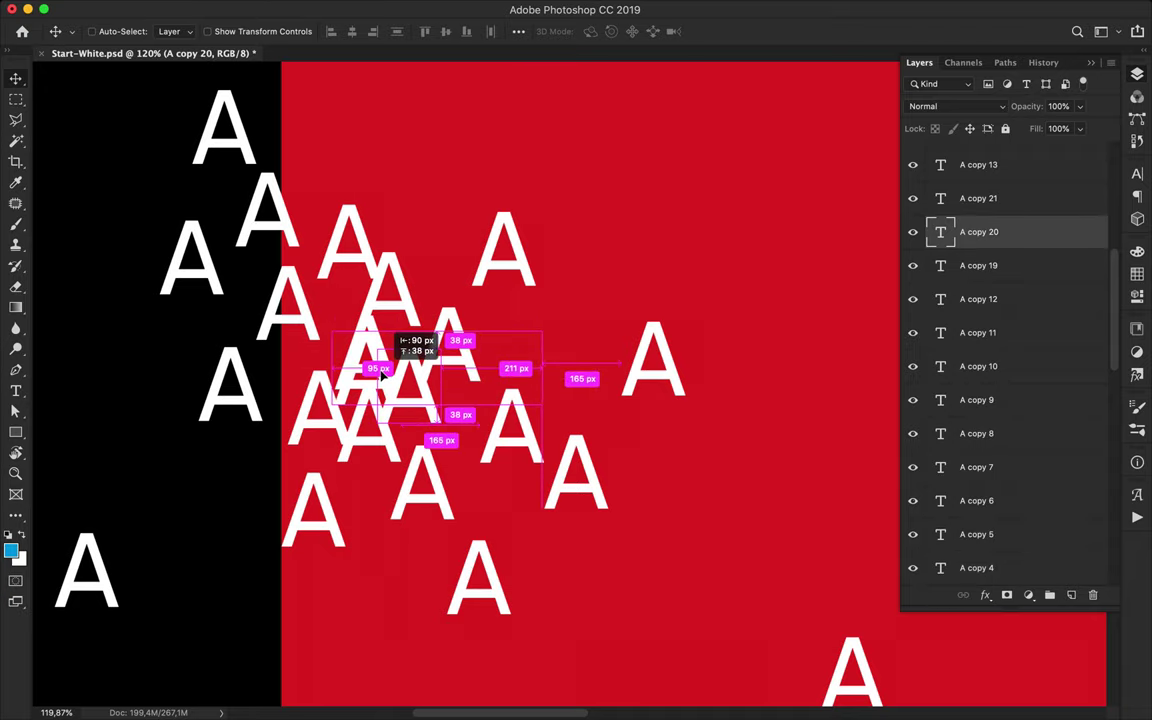
Add more A copies to the left of and around the cluster
mouse_move(380, 372)
left_mouse_down()
mouse_move(320, 370)
mouse_move(420, 420)
mouse_move(318, 392)
mouse_move(333, 383)
mouse_move(284, 430)
mouse_move(284, 420)
mouse_move(284, 489)
mouse_move(368, 494)
mouse_move(375, 545)
mouse_move(115, 365)
mouse_move(424, 154)
mouse_move(258, 290)
left_mouse_up()
mouse_move(258, 290)
left_mouse_down()
mouse_move(593, 490)
mouse_move(632, 537)
mouse_move(581, 288)
mouse_move(560, 365)
mouse_move(488, 410)
mouse_move(443, 265)
left_mouse_up()
left_click(443, 265, "alt")
scroll(443, 265, "down", 2)
scroll(443, 265, "down", 3)
scroll(443, 265, "down", 2)
scroll(662, 352, "down", 3)
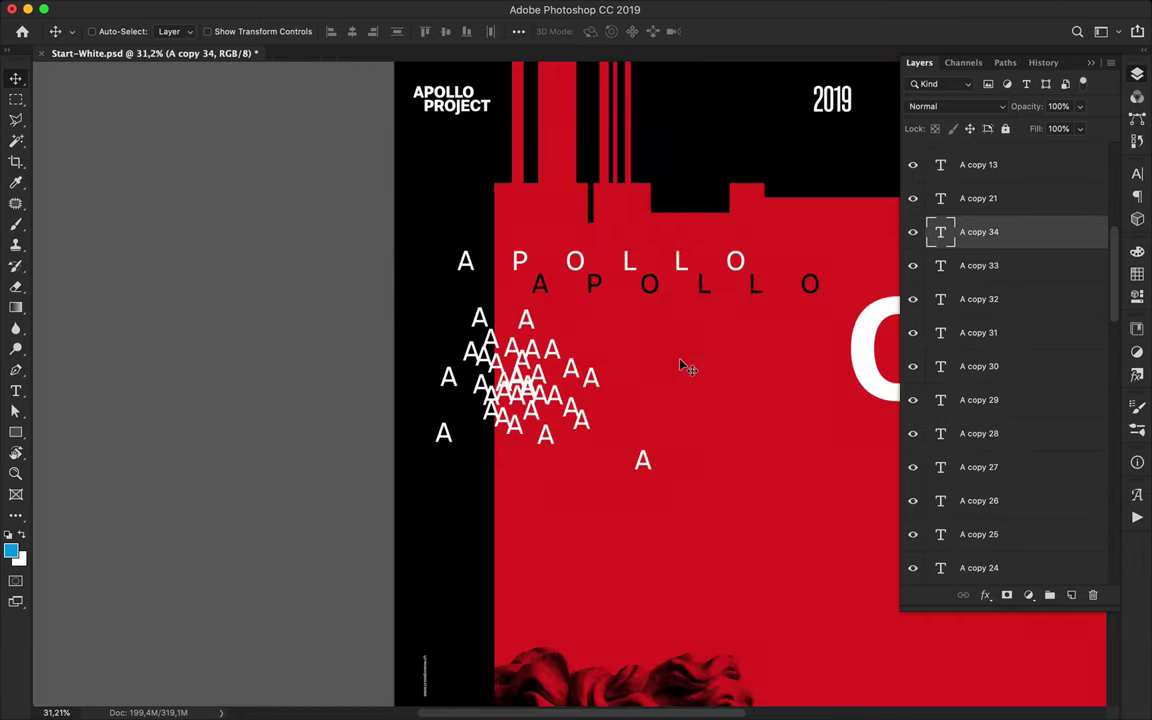
scroll(662, 352, "down", 4)
scroll(662, 352, "right", 3)
Place several more A copies by the cluster and select the first A layer
mouse_move(370, 215)
left_mouse_down()
mouse_move(335, 287)
mouse_move(395, 170)
mouse_move(412, 150)
mouse_move(425, 155)
mouse_move(412, 117)
left_mouse_up()
mouse_move(366, 158)
left_mouse_down()
mouse_move(322, 197)
mouse_move(430, 250)
left_mouse_up()
scroll(430, 260, "down", 5)
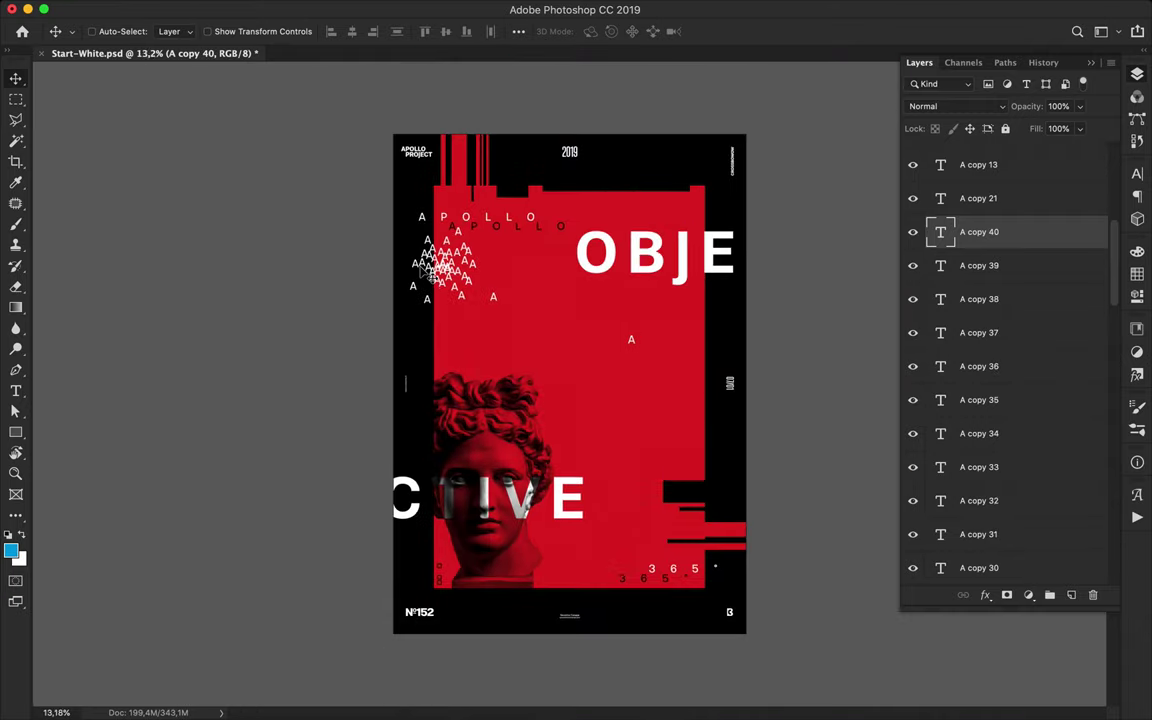
scroll(425, 272, "up", 4)
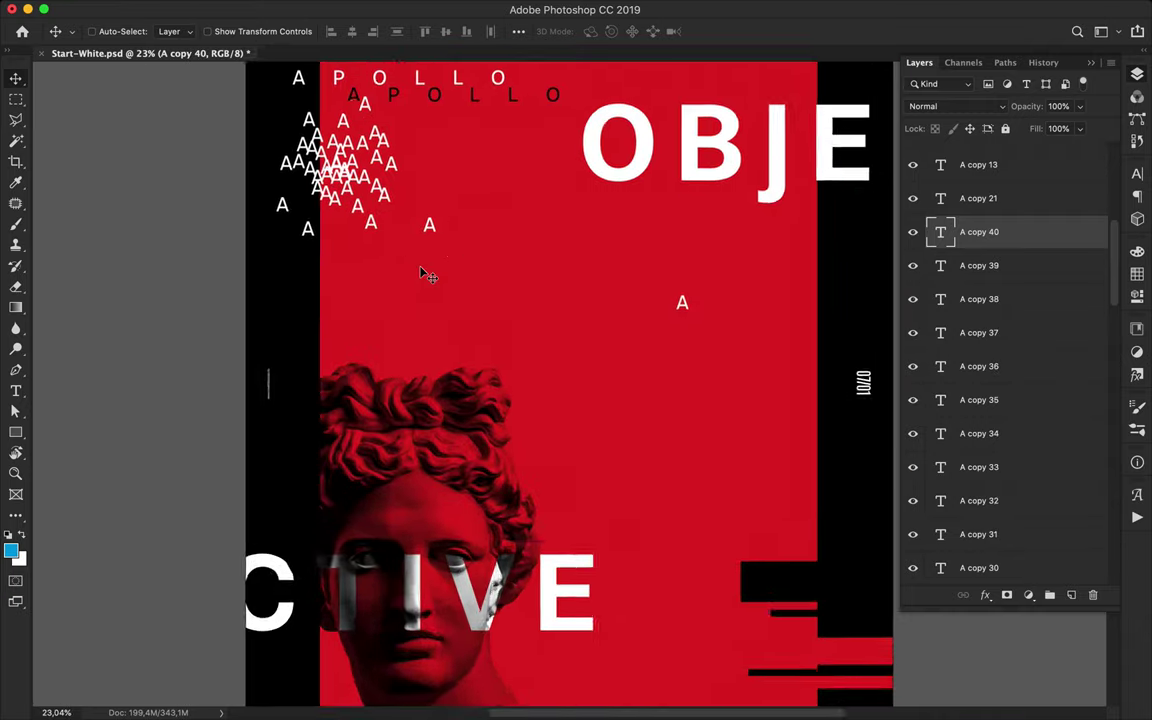
left_click_drag(425, 310, 411, 222)
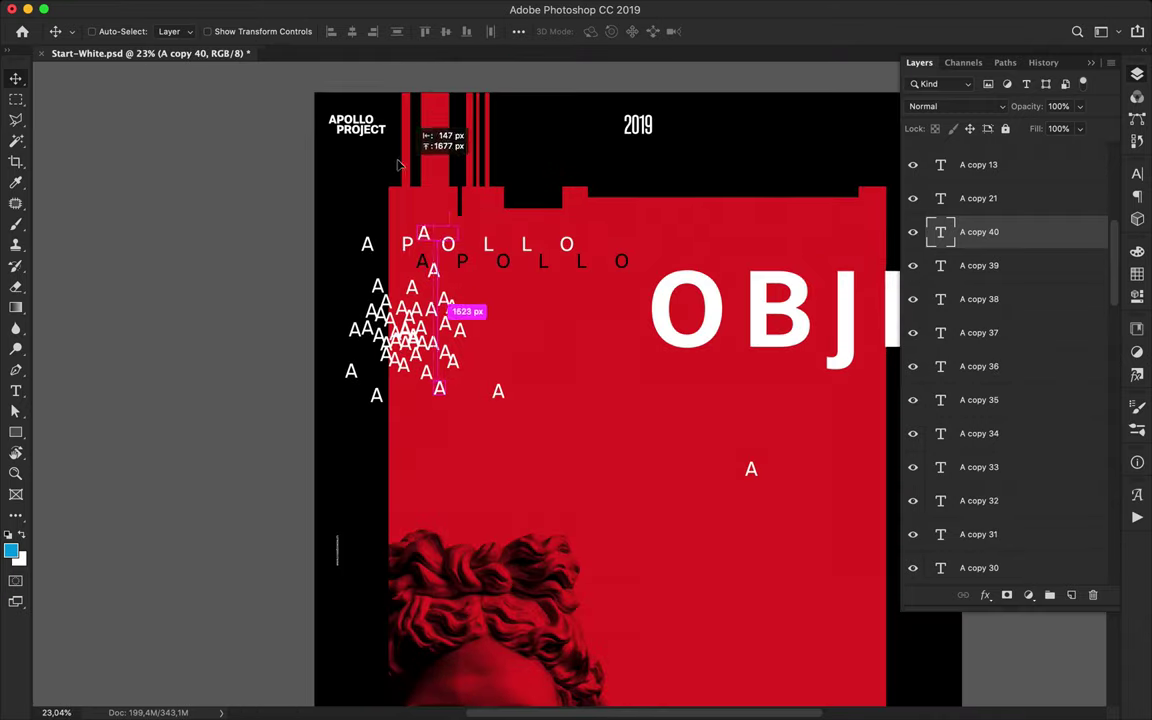
left_click(1001, 168)
scroll(1008, 221, "down", 10)
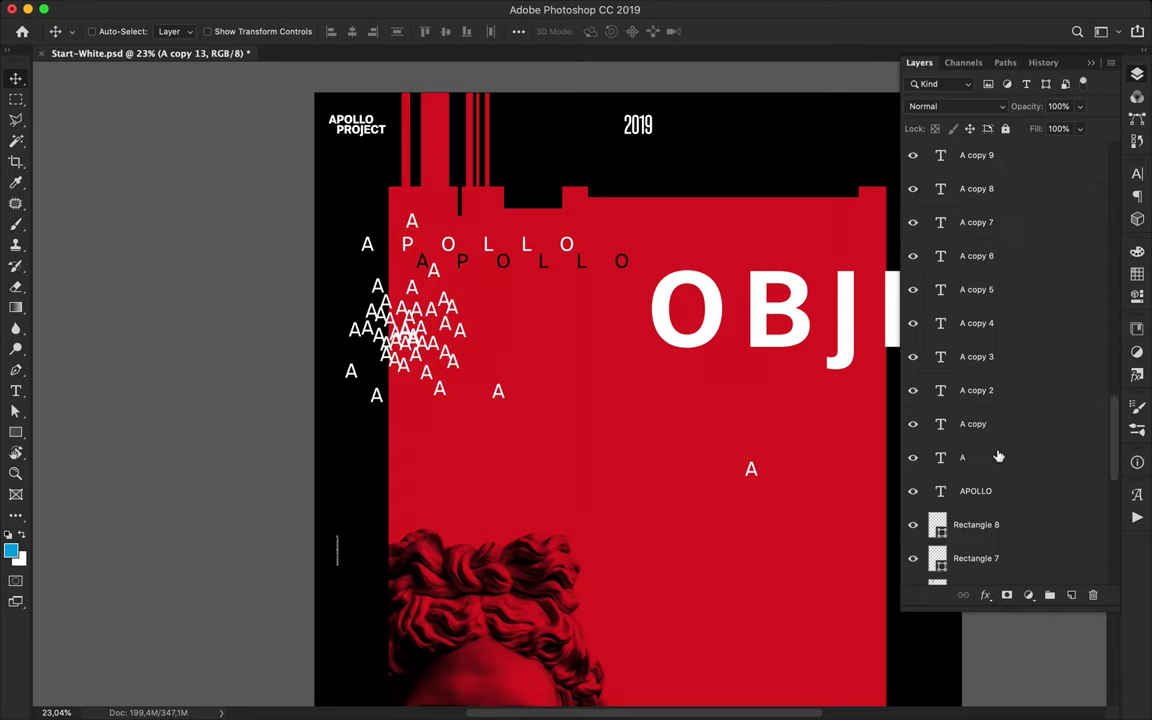
Group all A layers into Group 1 and offset a duplicate, Group 1 copy
left_click(999, 459, "shift")
left_click(1051, 595)
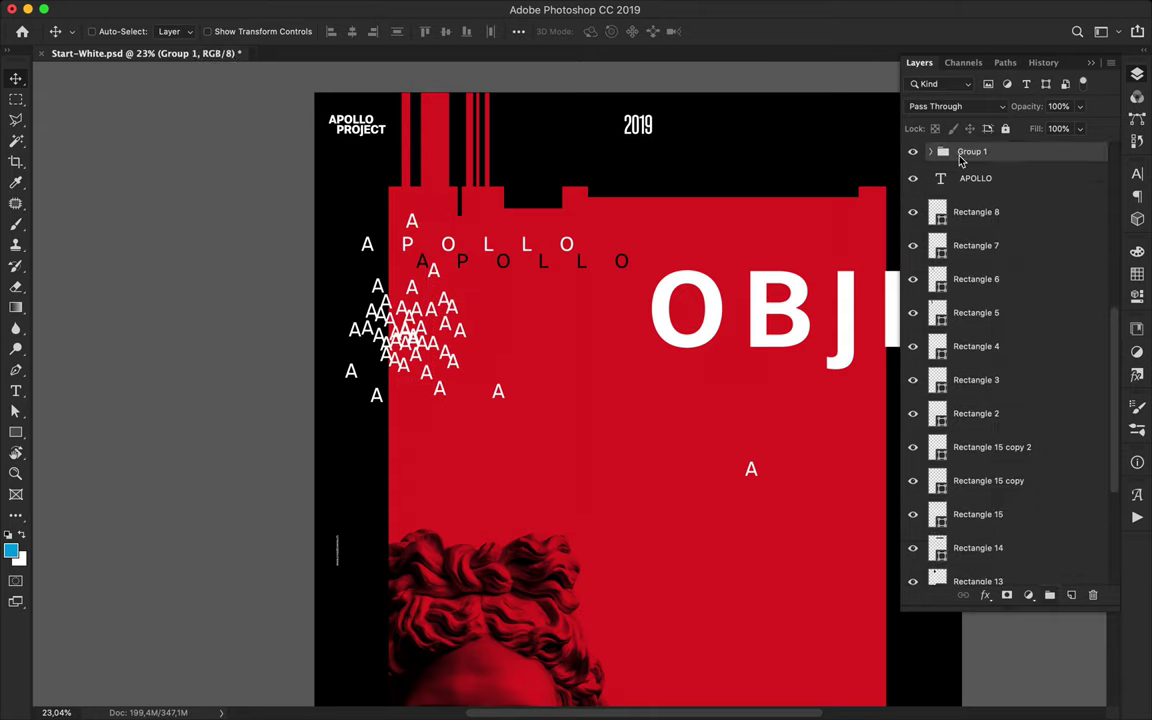
left_click_drag(961, 160, 963, 166)
left_click_drag(400, 375, 391, 421)
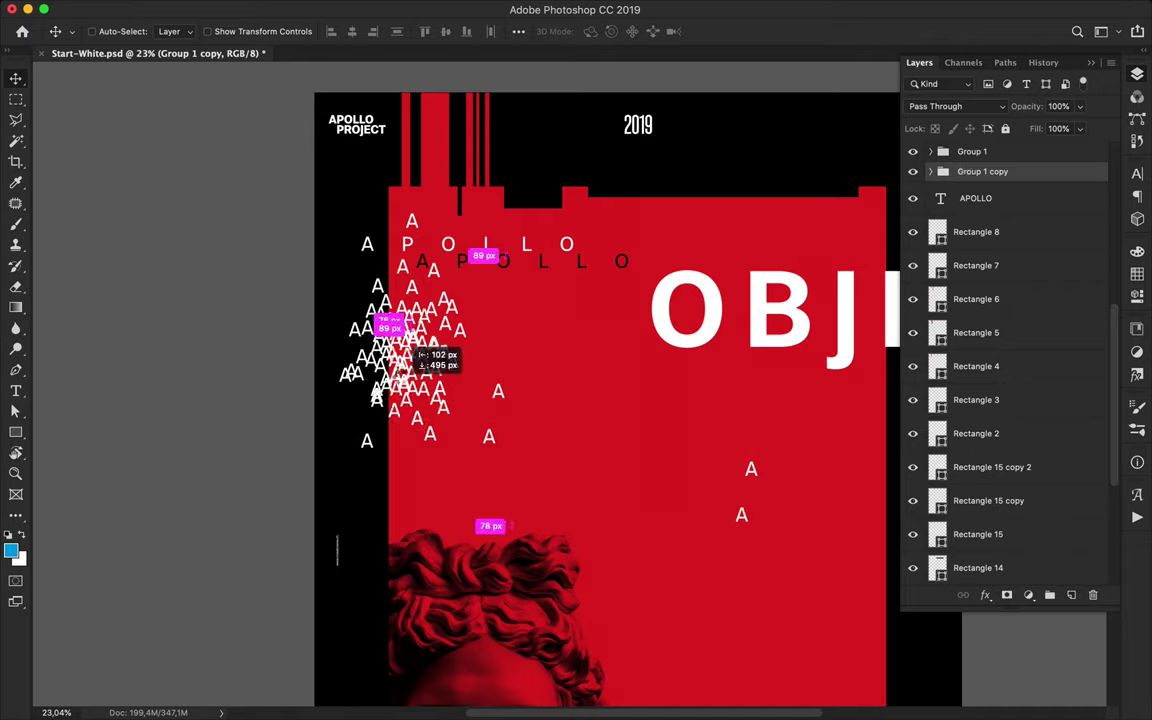
left_click_drag(410, 345, 412, 300)
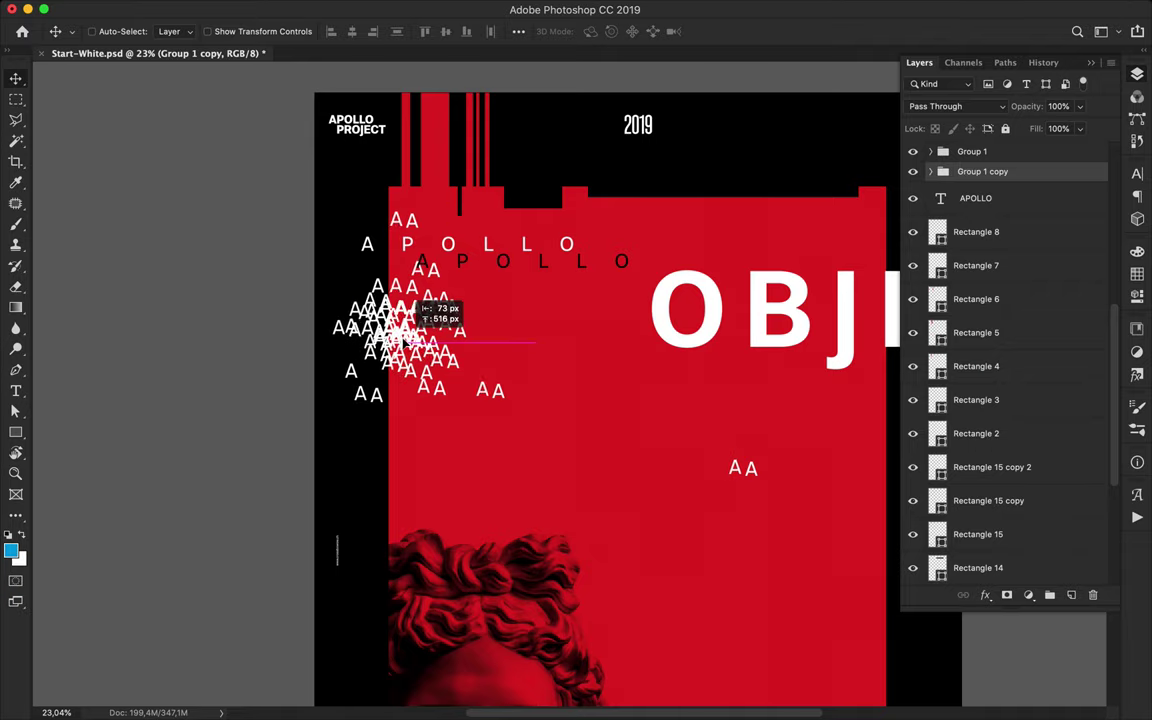
left_click(738, 472, "ctrl")
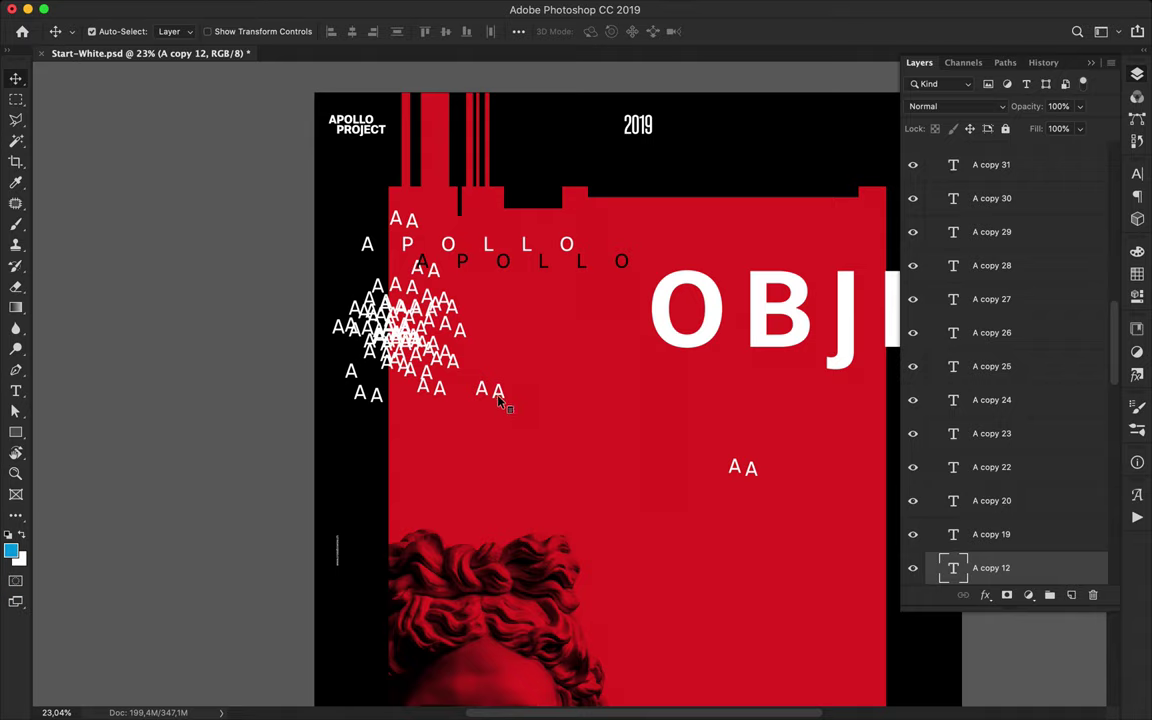
Shift overlapping A letters left and turn the doubled AA back into one A
left_click(431, 392, "shift")
left_click_drag(481, 393, 385, 383)
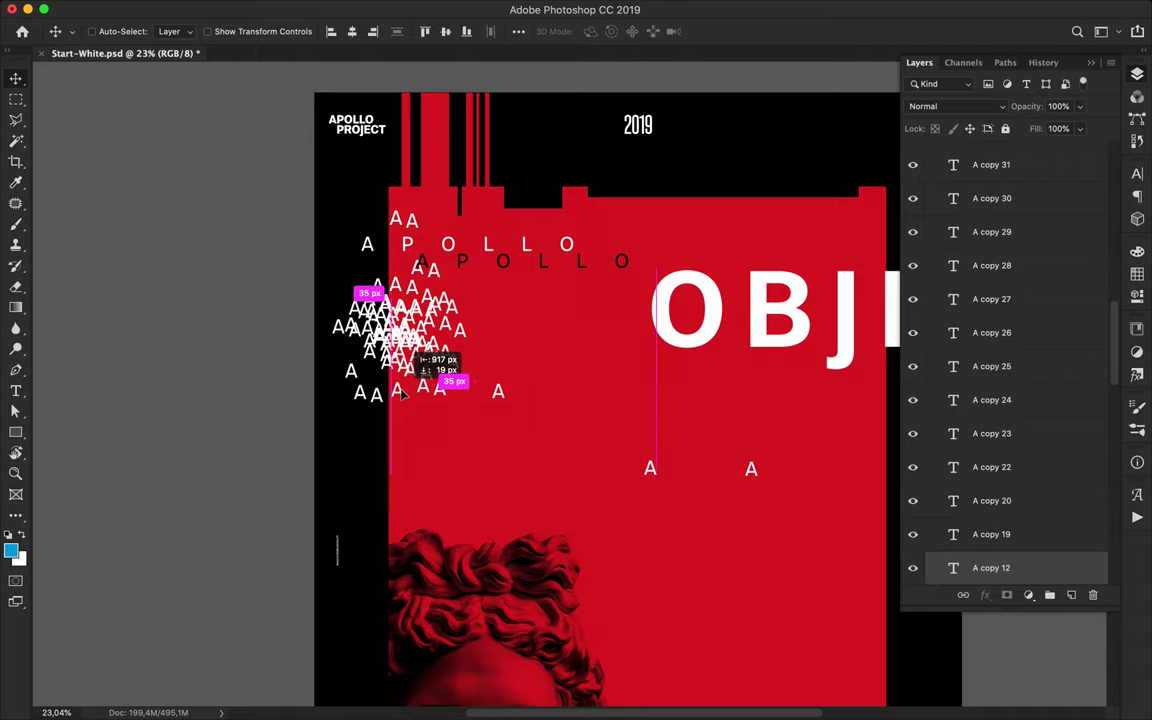
left_click(641, 460)
left_click_drag(641, 460, 366, 384)
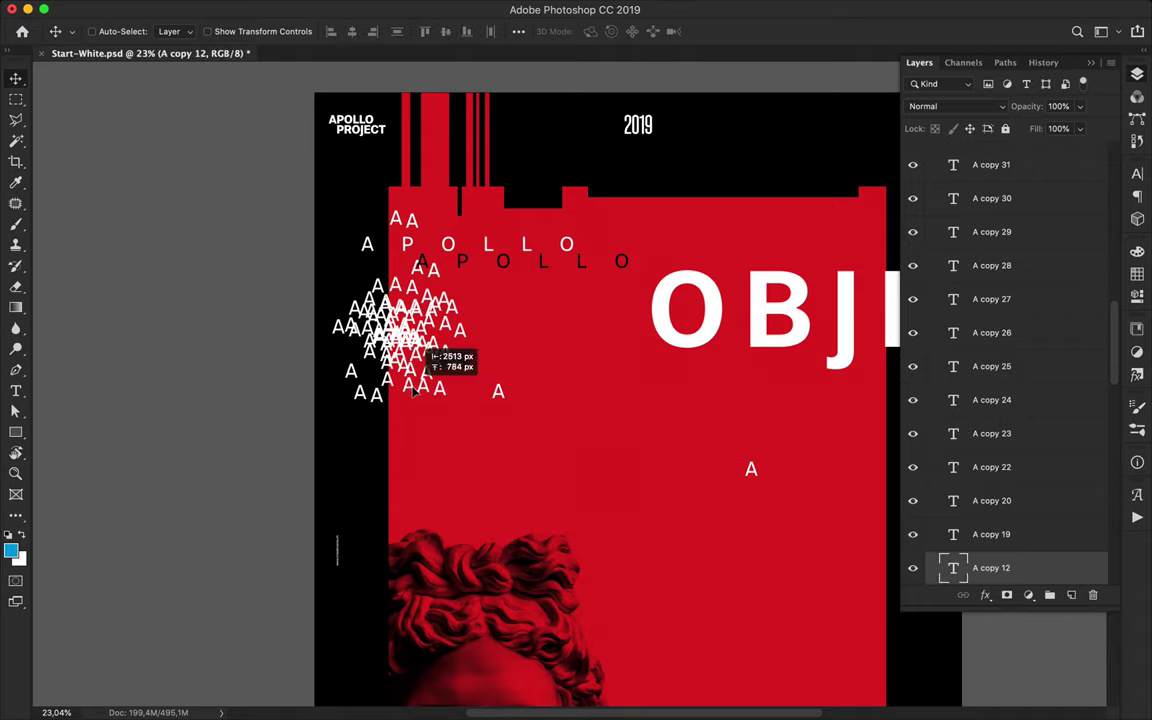
double_click(366, 381)
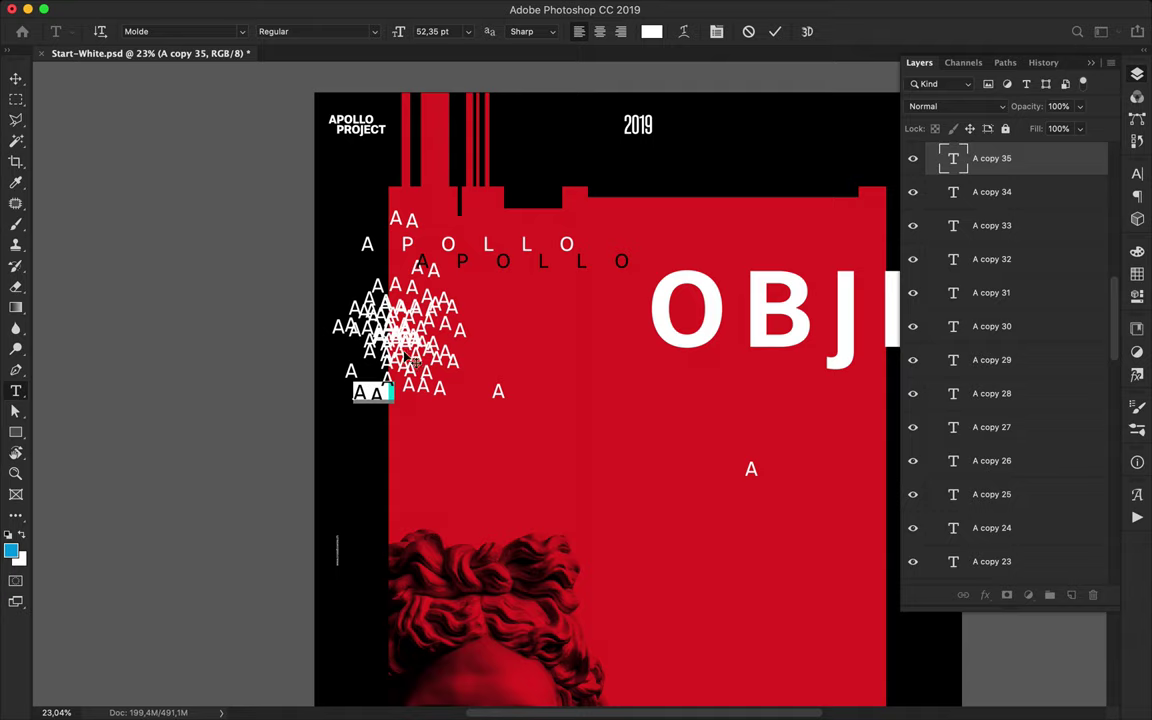
key("ctrl+Return")
left_click_drag(371, 402, 325, 452)
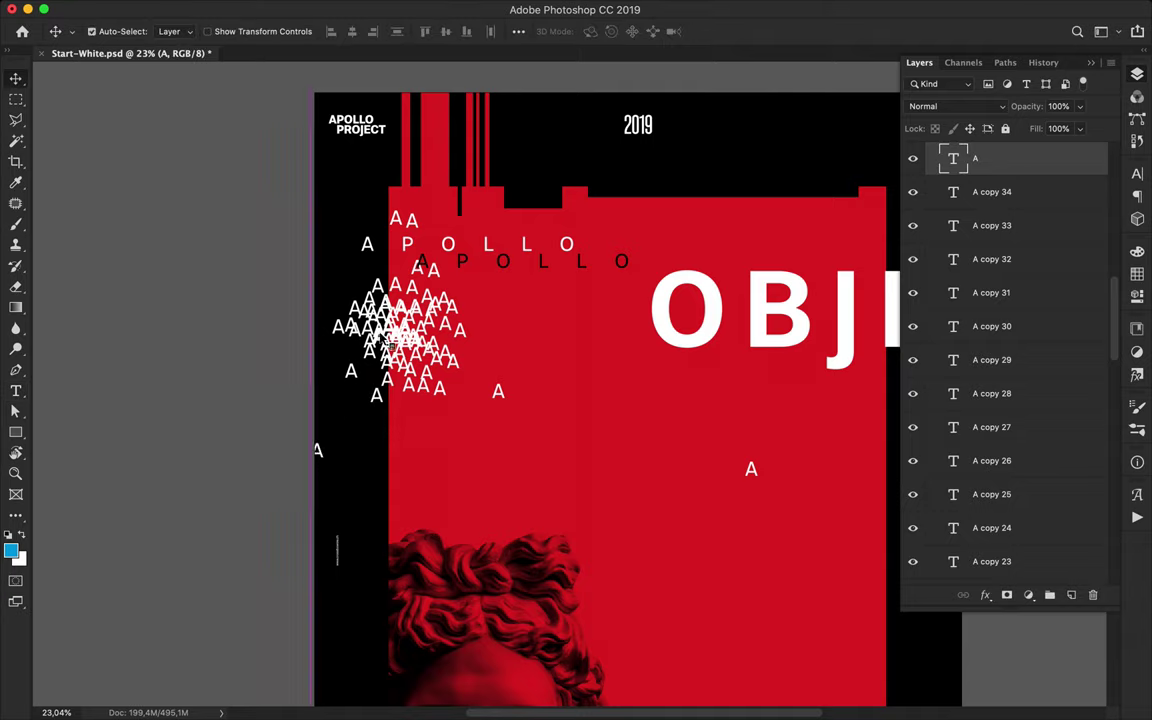
Alt-drag more A copies across the black margin toward the poster's left edge
left_click(348, 305)
mouse_move(337, 340)
left_mouse_down()
mouse_move(316, 313)
mouse_move(353, 266)
mouse_move(334, 224)
left_mouse_up()
mouse_move(398, 312)
left_mouse_down()
mouse_move(368, 252)
mouse_move(345, 285)
left_mouse_up()
left_click_drag(392, 320, 425, 268)
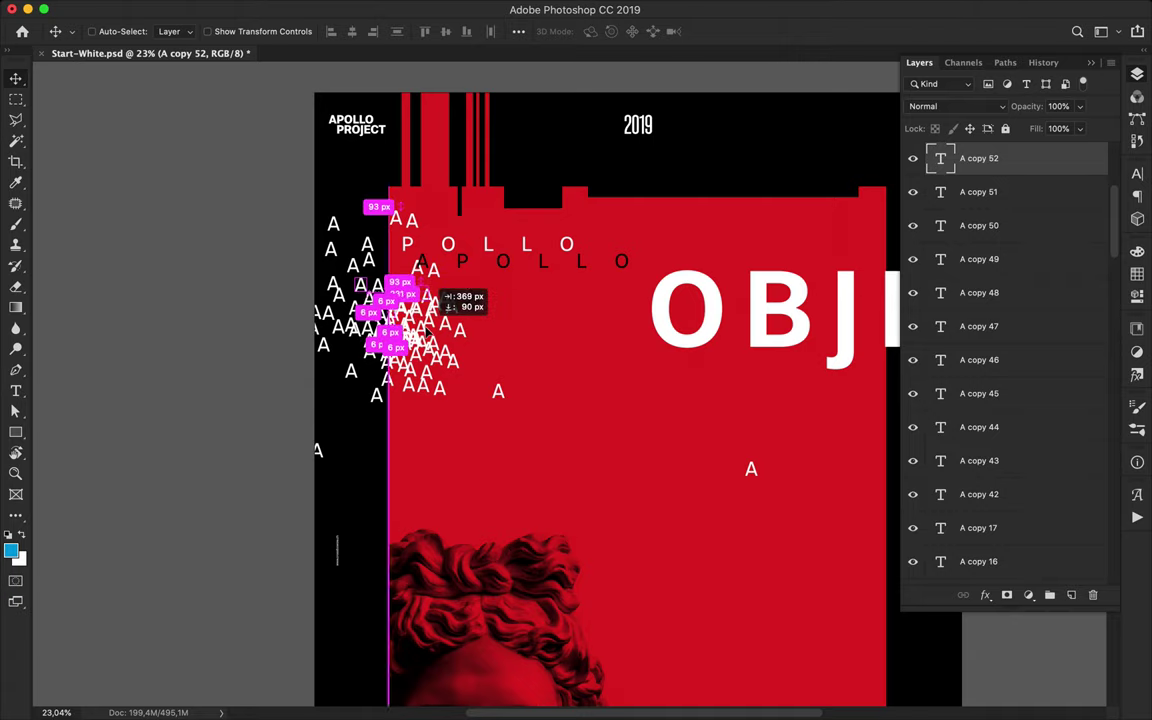
mouse_move(400, 320)
left_mouse_down()
mouse_move(360, 250)
mouse_move(340, 290)
mouse_move(398, 309)
mouse_move(370, 300)
mouse_move(383, 280)
mouse_move(390, 290)
left_mouse_up()
scroll(450, 300, "down", 3)
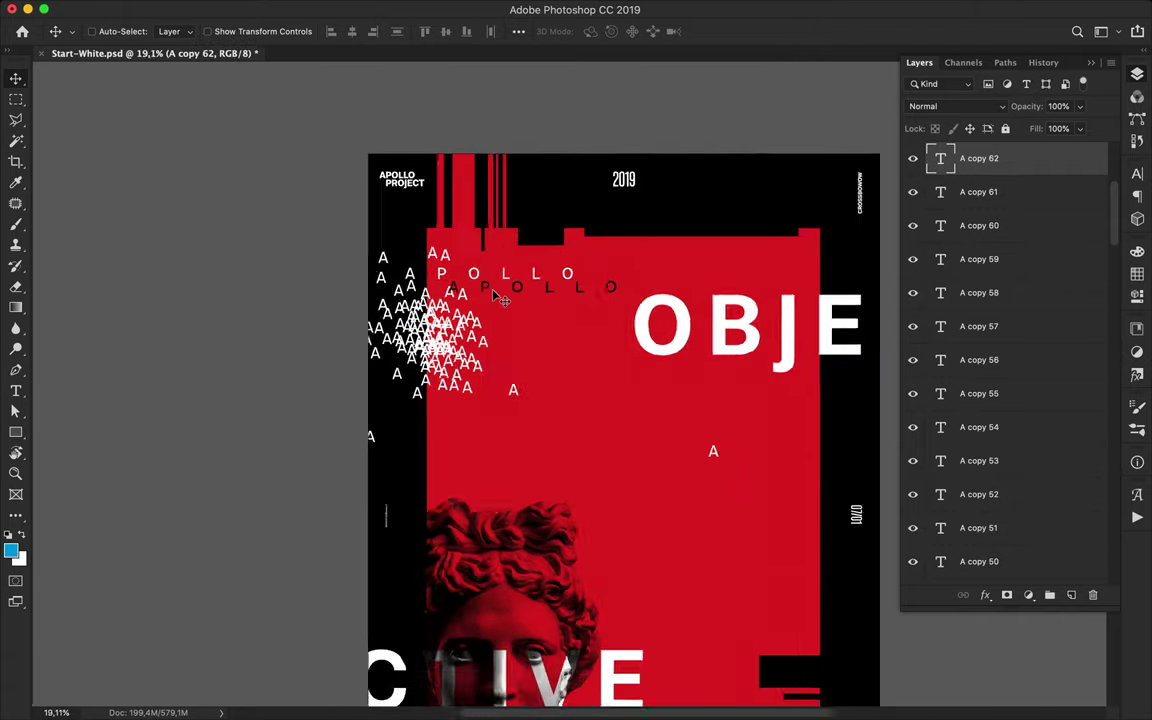
scroll(493, 296, "down", 2)
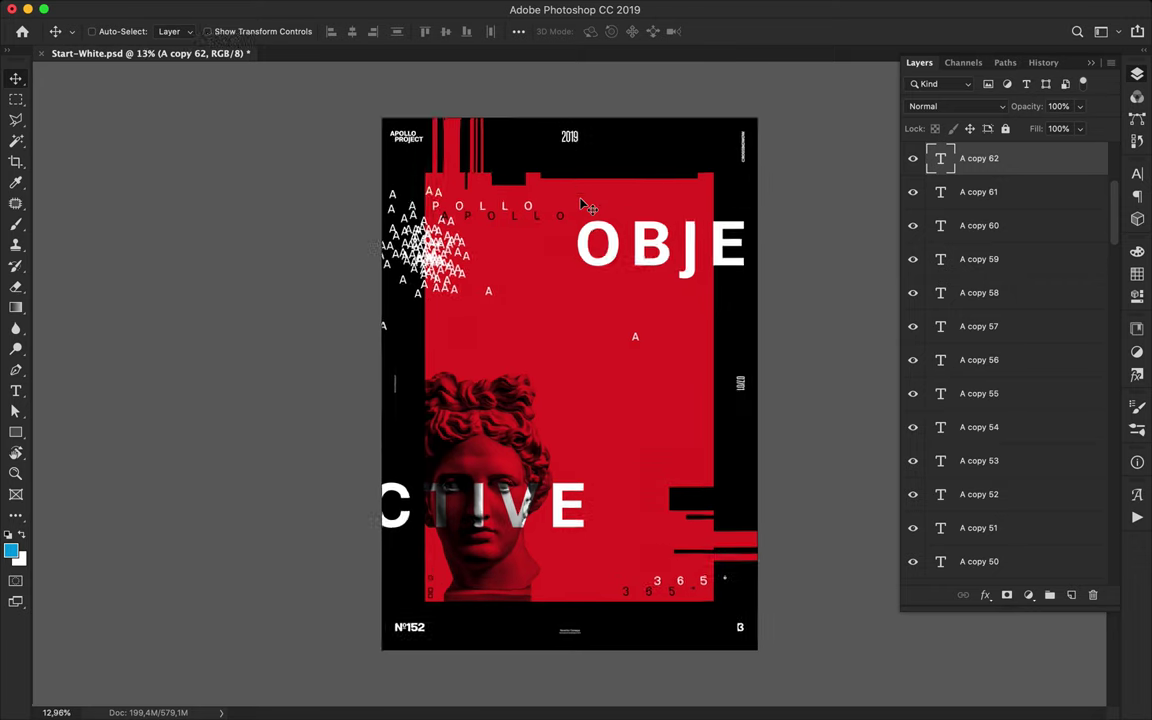
scroll(591, 200, "up", 2)
With the Rectangle tool active, select the OBJE layer so new shapes stack above
key("u")
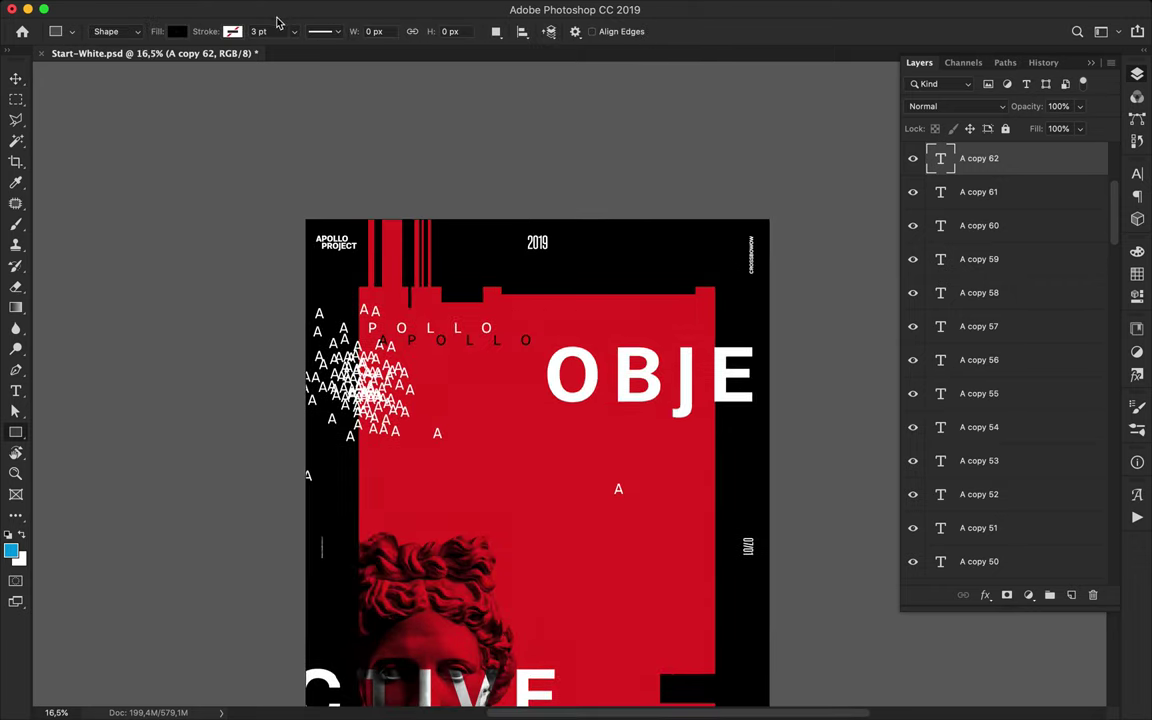
scroll(1053, 238, "up", 5)
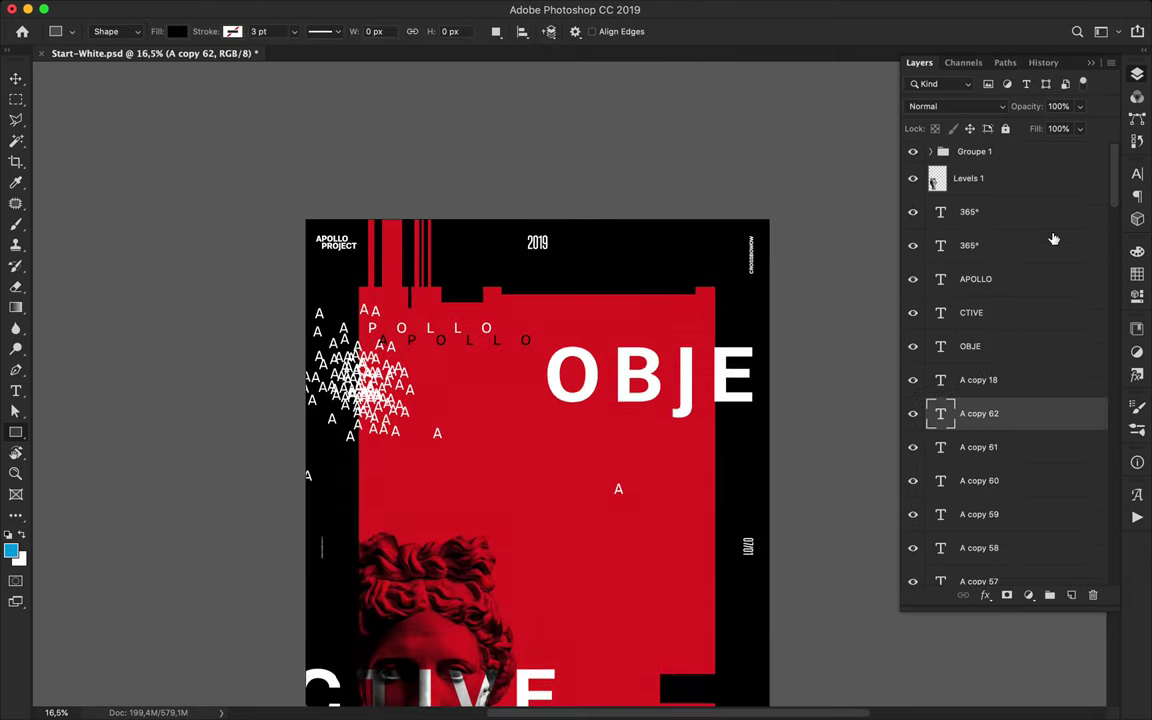
left_click(1012, 392)
scroll(1013, 400, "down", 8)
scroll(1013, 399, "down", 2)
scroll(1013, 399, "down", 3)
left_click(990, 367)
scroll(985, 385, "down", 3)
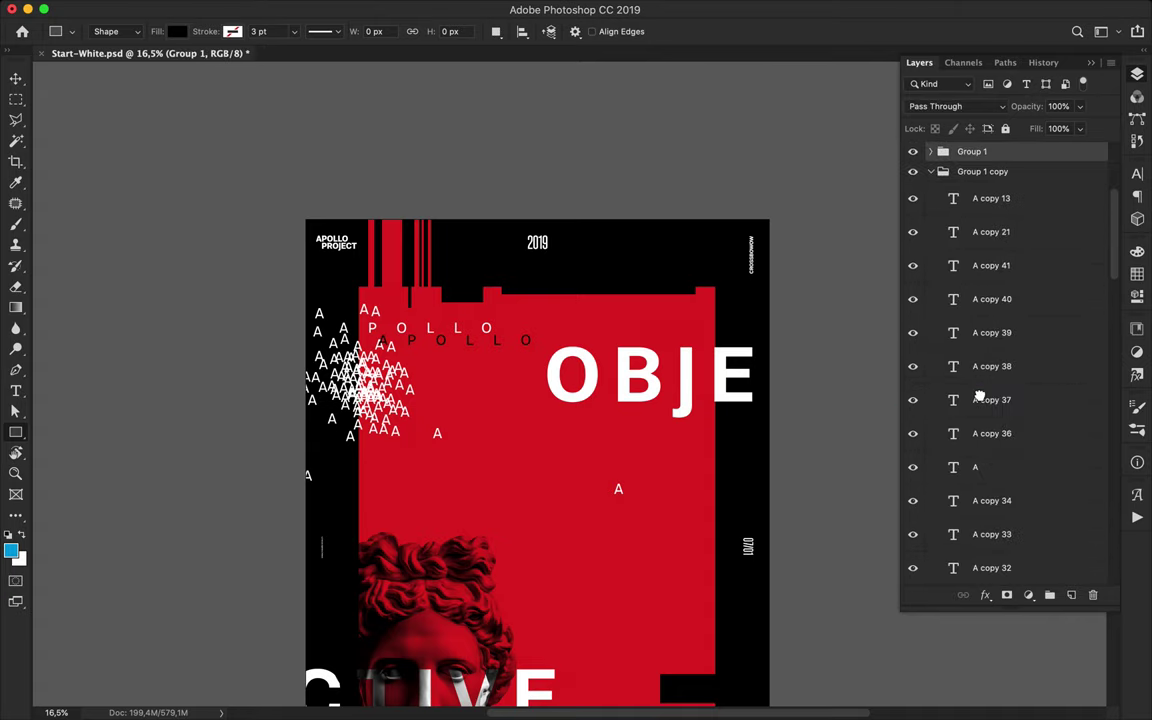
scroll(1024, 267, "up", 3)
left_click(1004, 250)
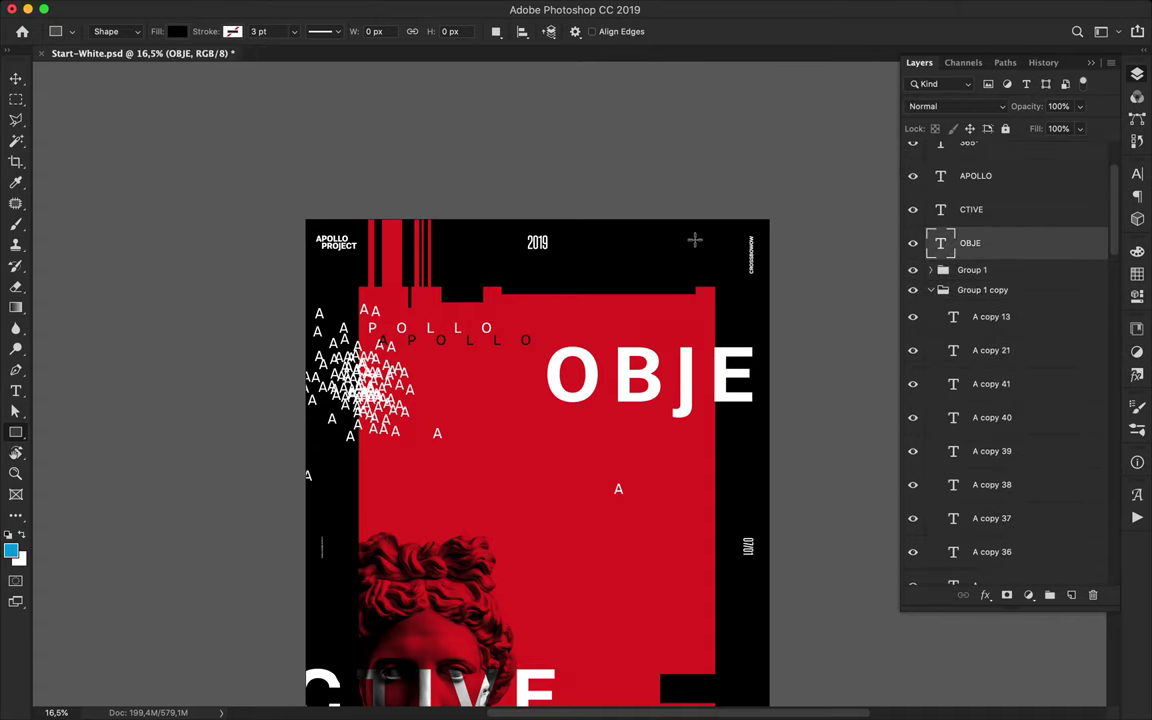
Set the shape fill to red and draw a thin bar along the poster's top edge
left_click(176, 31)
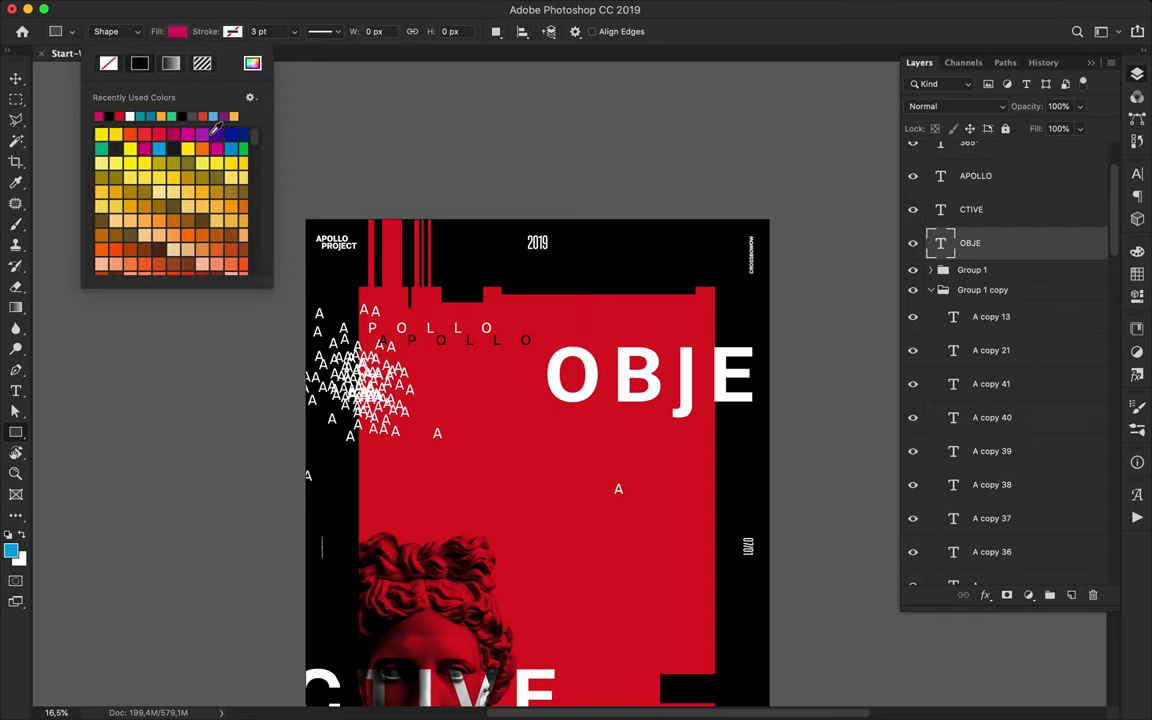
left_click(573, 207)
left_click_drag(563, 215, 731, 227)
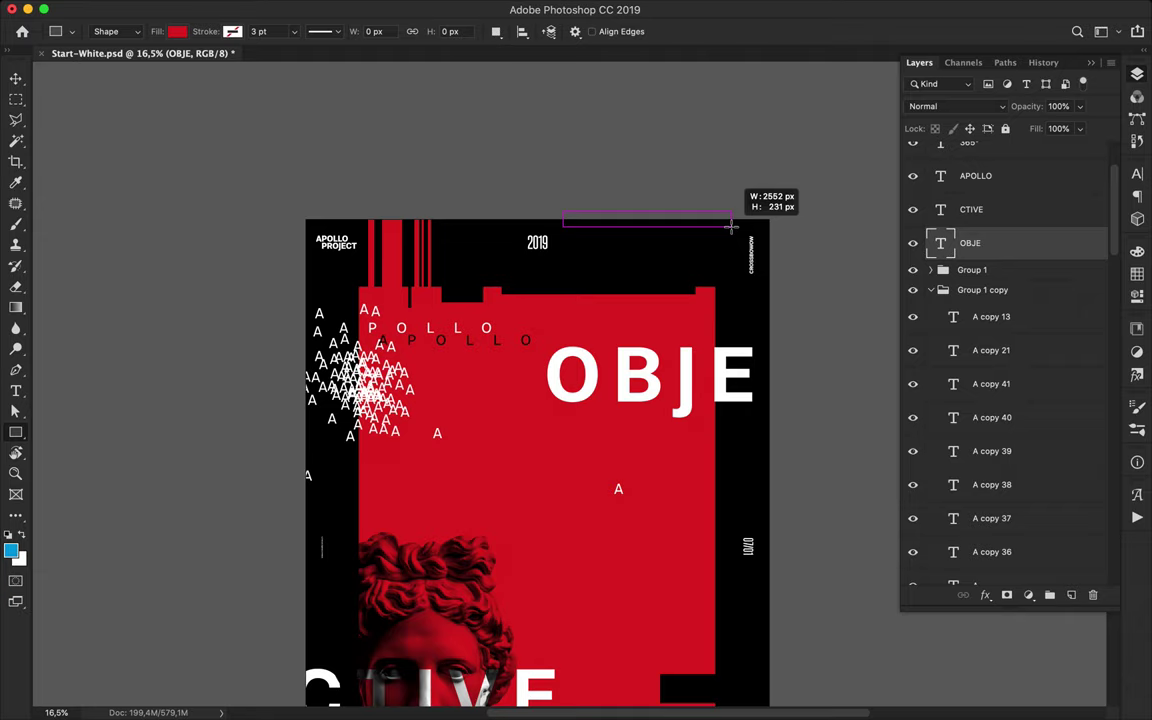
left_click_drag(731, 227, 733, 229)
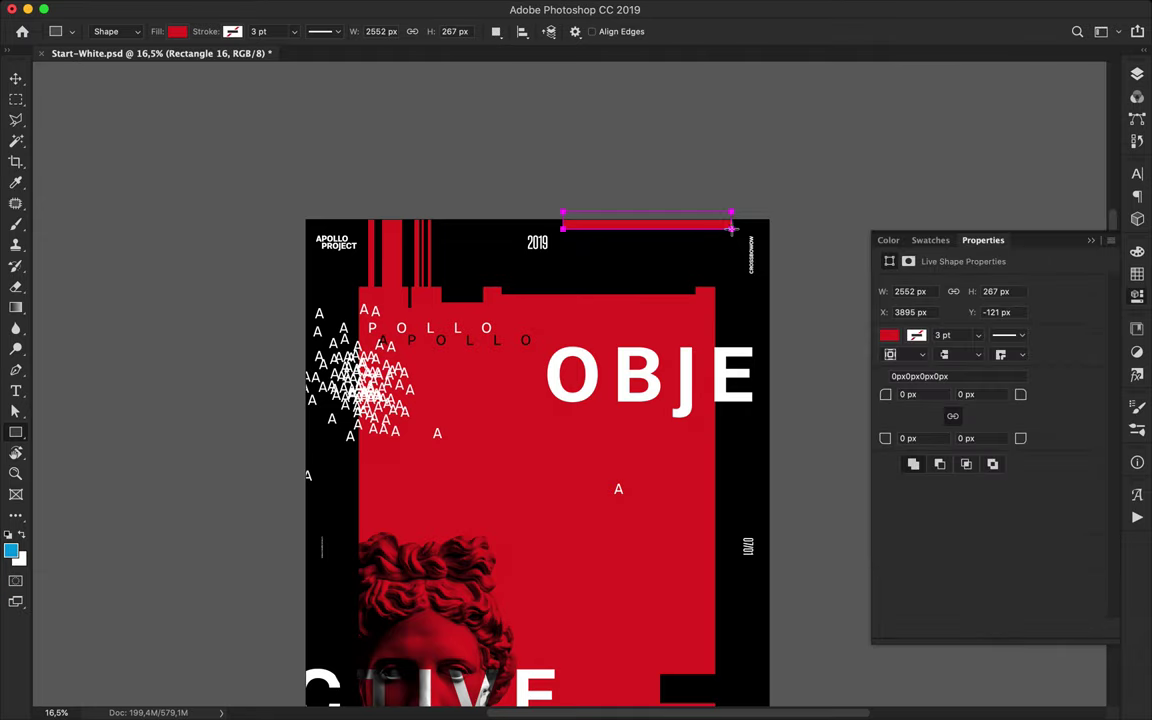
scroll(656, 358, "down", 1)
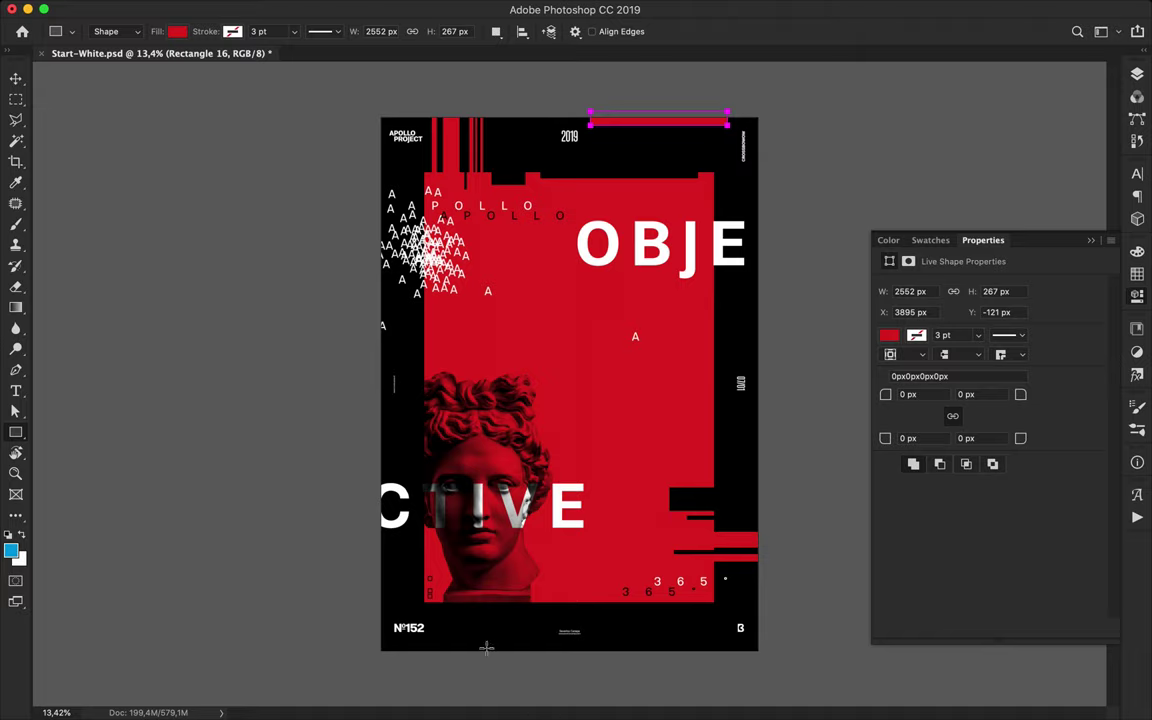
Draw a small red square and a tall thin red bar beside №152
left_click_drag(444, 635, 470, 659)
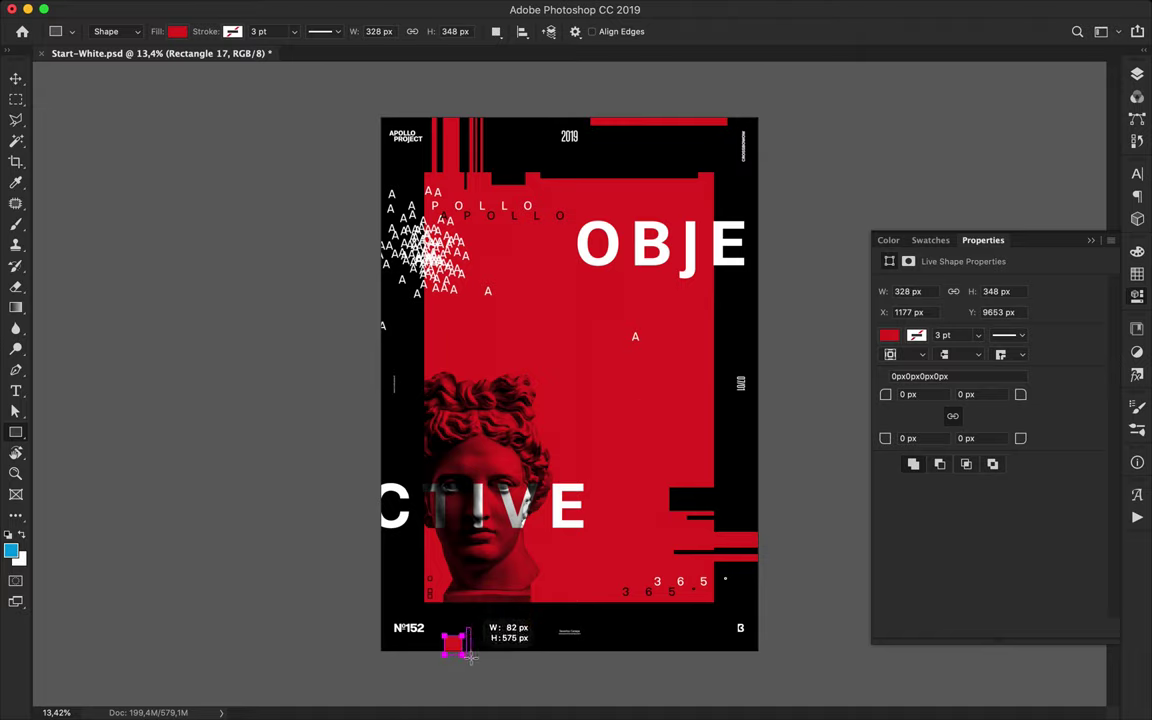
left_click_drag(435, 618, 437, 661)
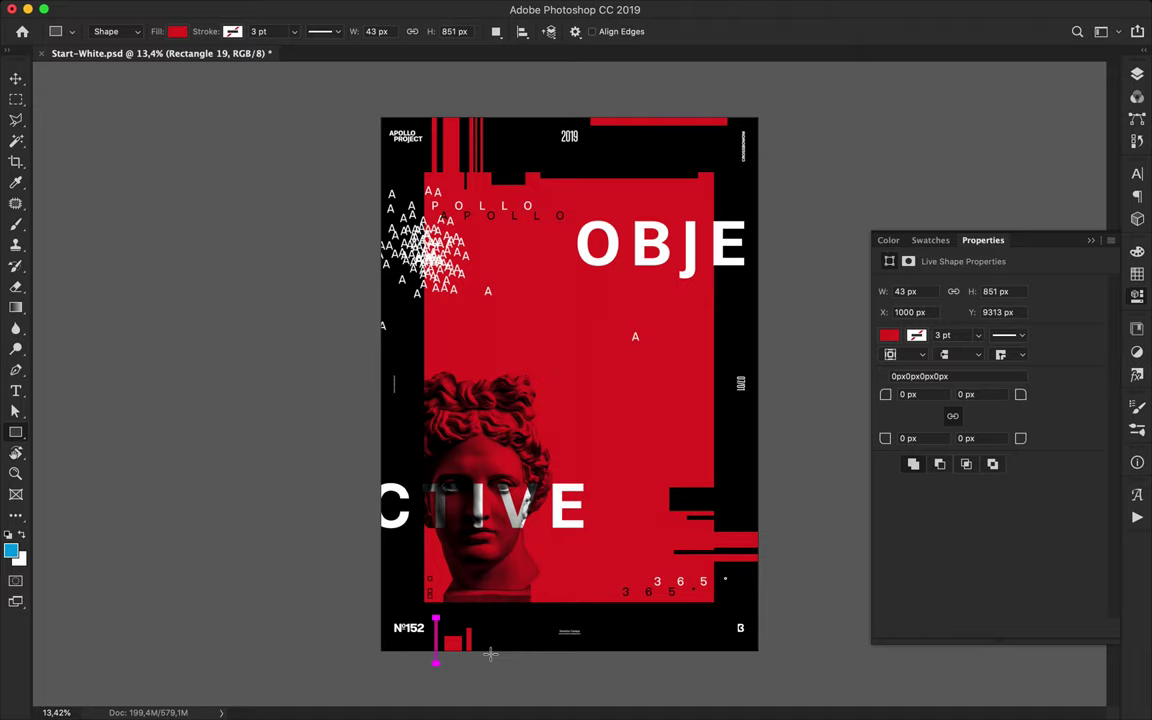
scroll(572, 421, "up", 2)
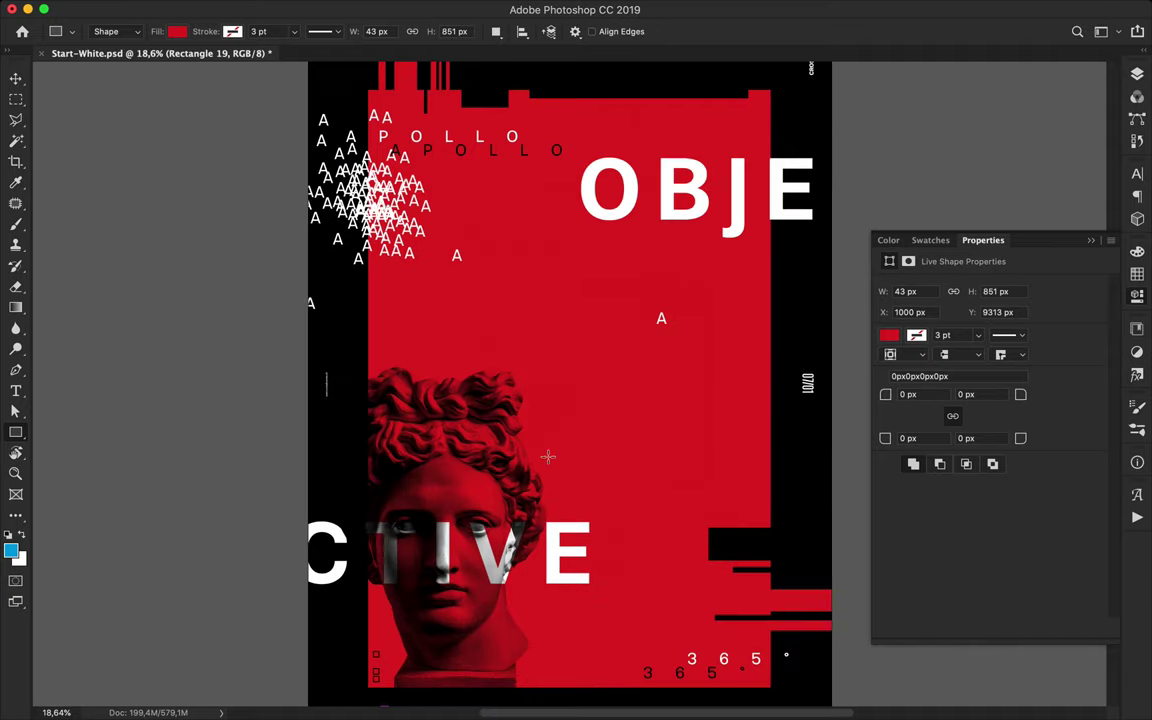
right_click(15, 432)
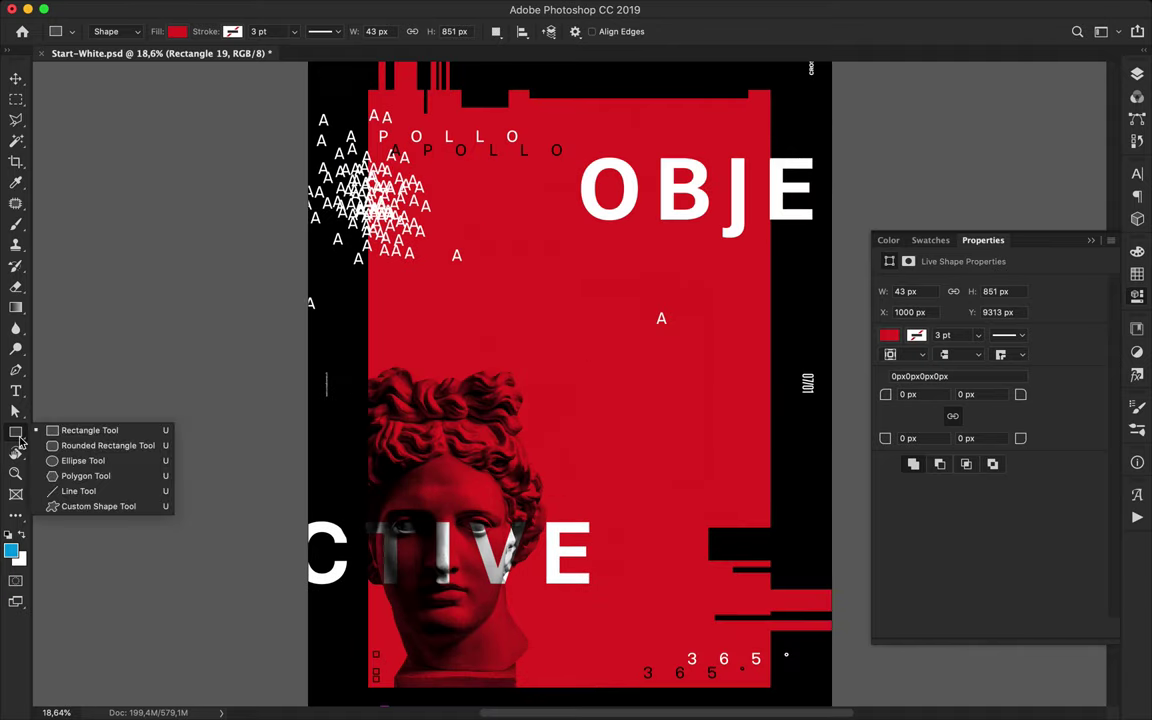
Draw a large Ellipse 1 circle above the red panel, extending past the left edge
left_click(80, 460)
key("F7")
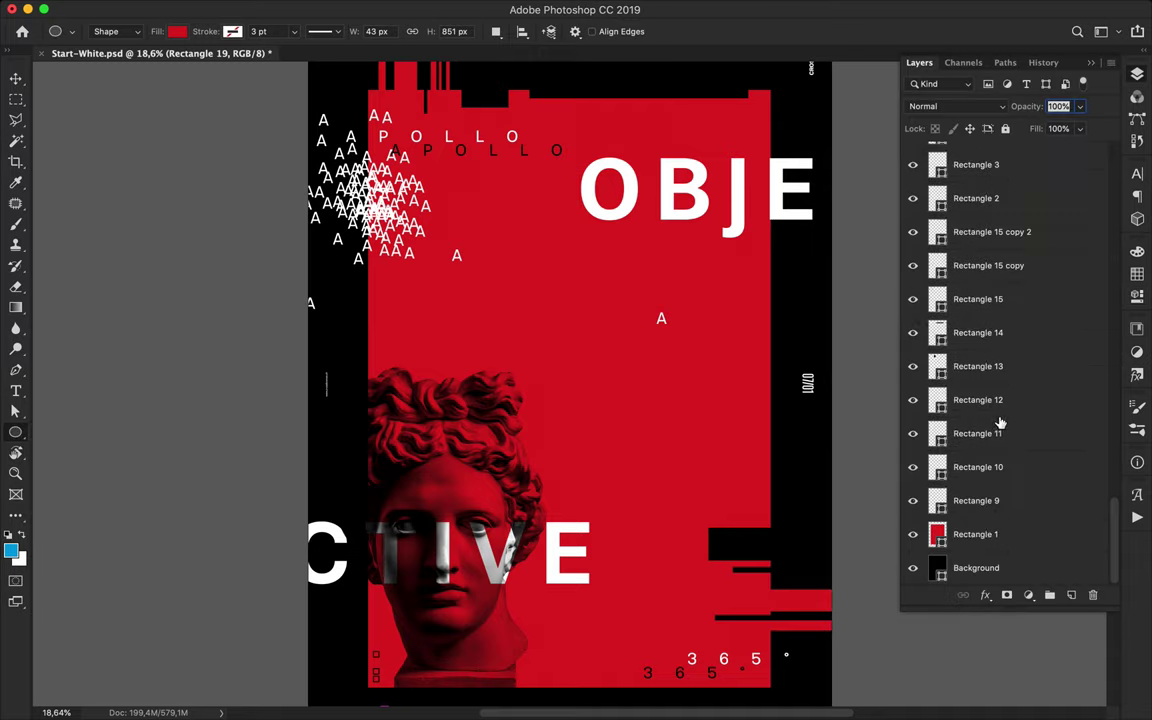
left_click(975, 534)
scroll(530, 490, "down", 2)
mouse_move(530, 517)
left_mouse_down()
mouse_move(727, 676)
mouse_move(748, 657)
left_mouse_up()
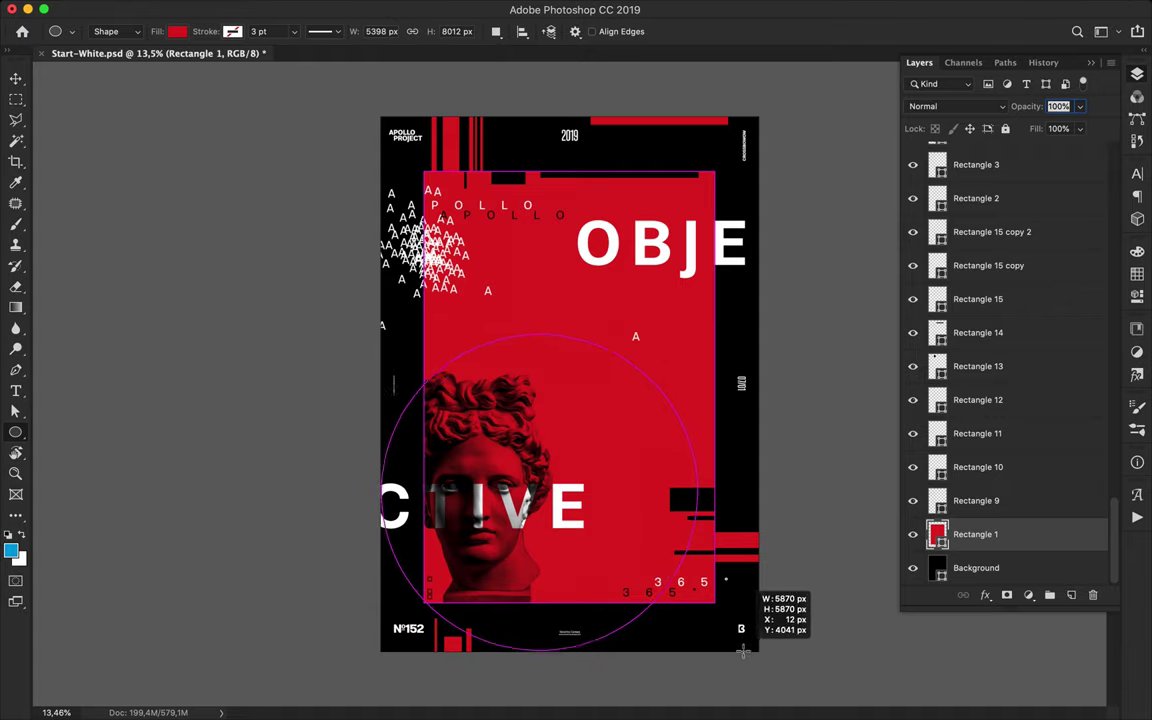
left_click_drag(748, 657, 706, 716)
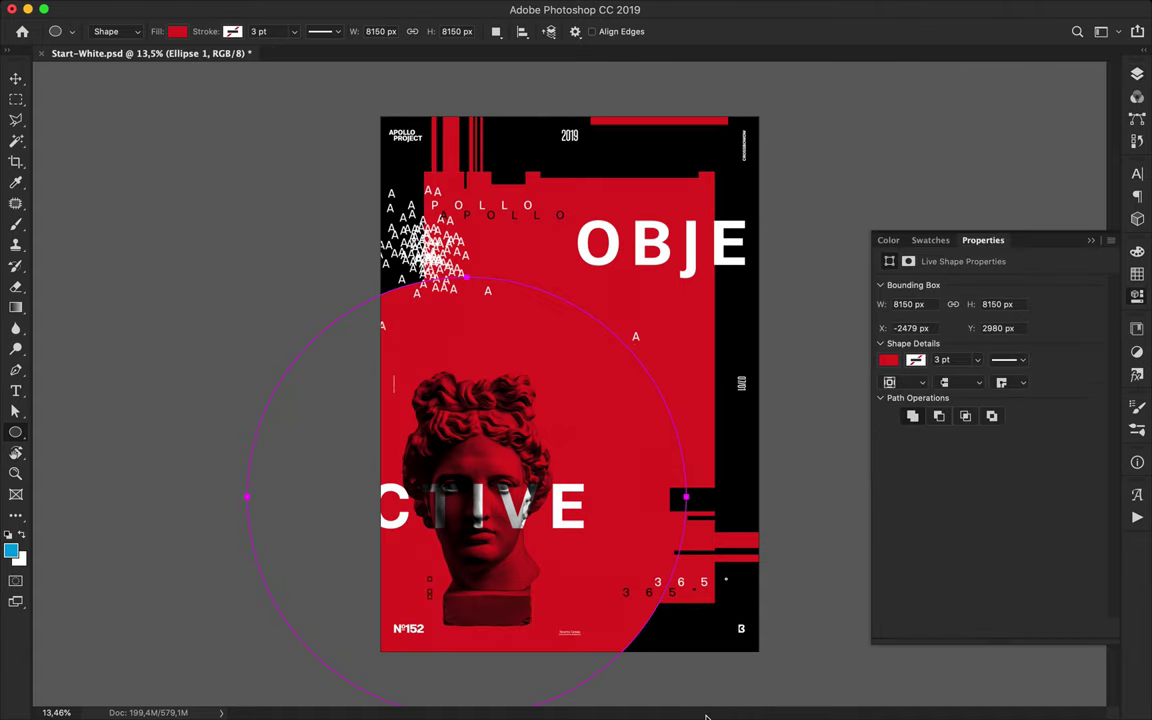
Remove the circle's fill and give it a 1 pt outline
key("a")
left_click(237, 31)
left_click(170, 62)
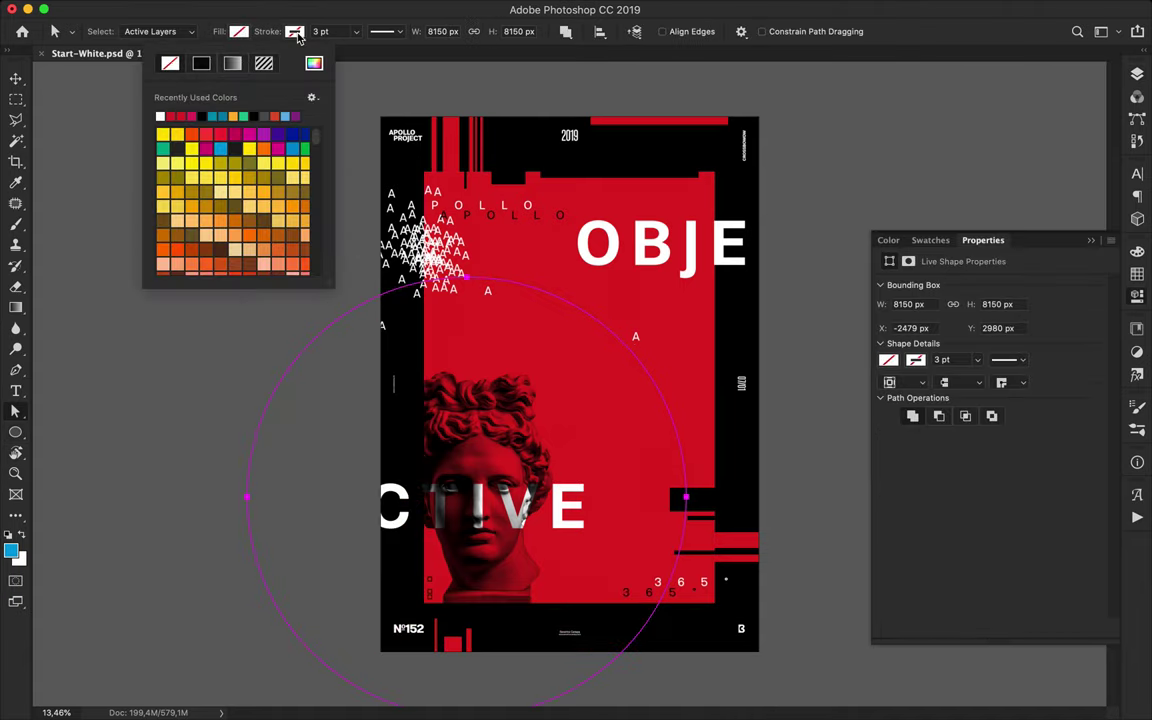
left_click(294, 31)
left_click(320, 31)
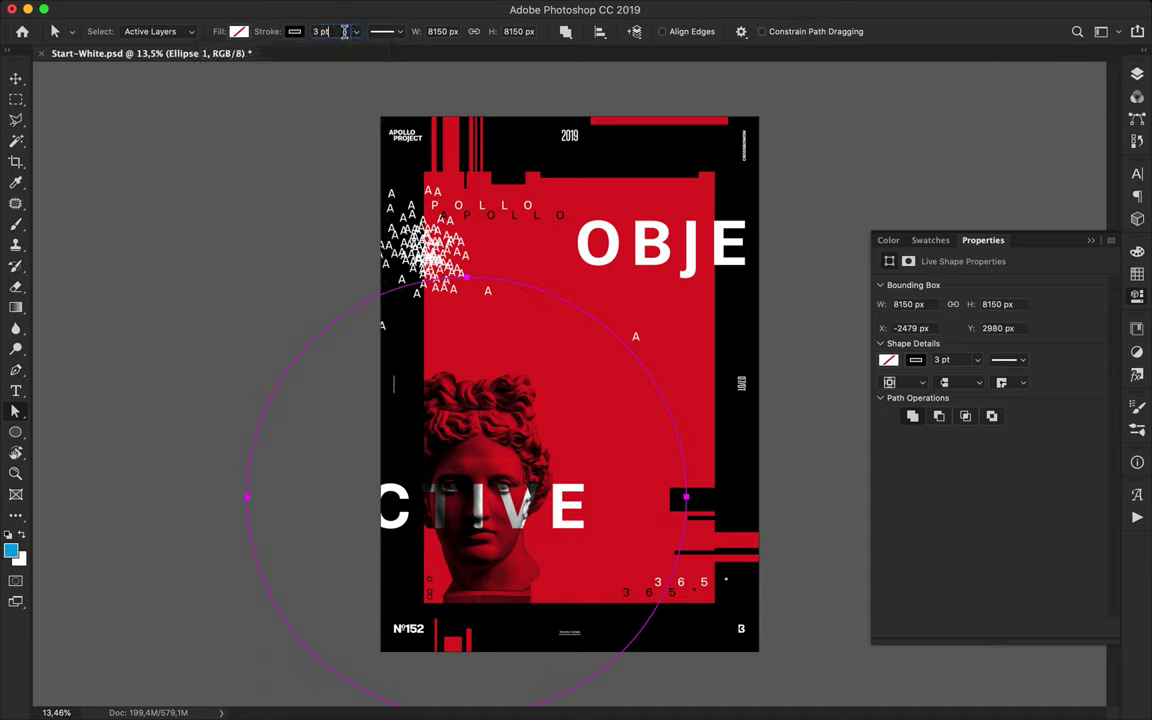
type("1")
key("Return")
key("ctrl+z")
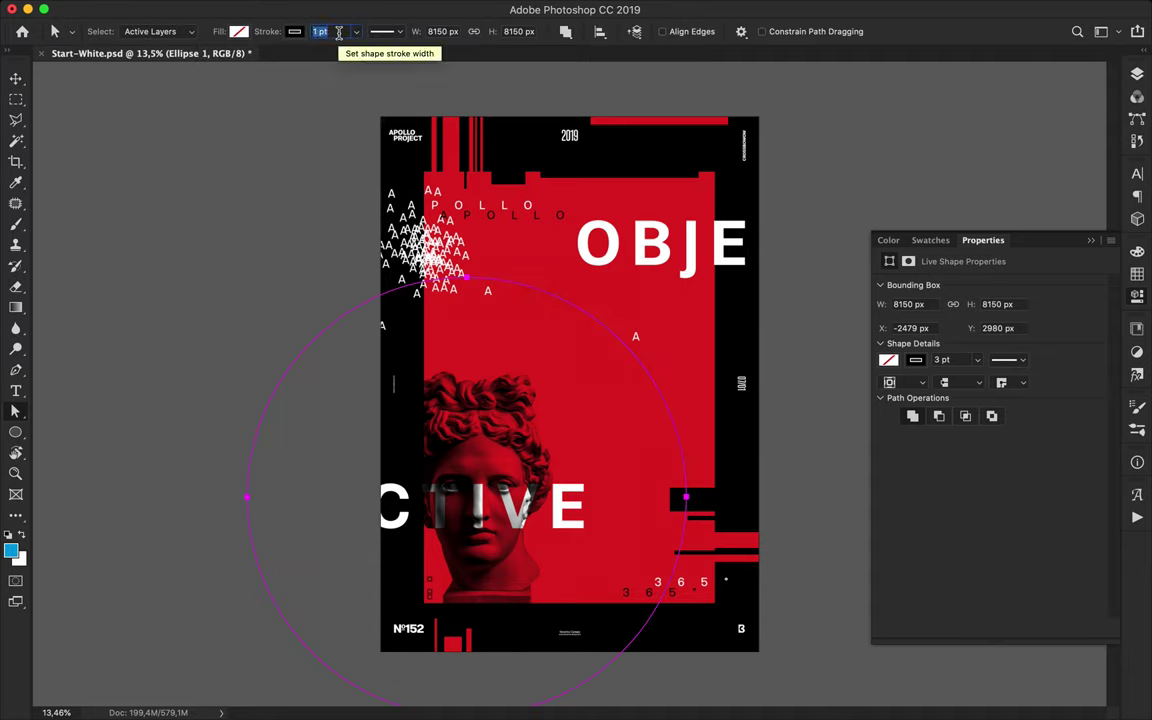
type("1")
key("Return")
left_click(521, 262)
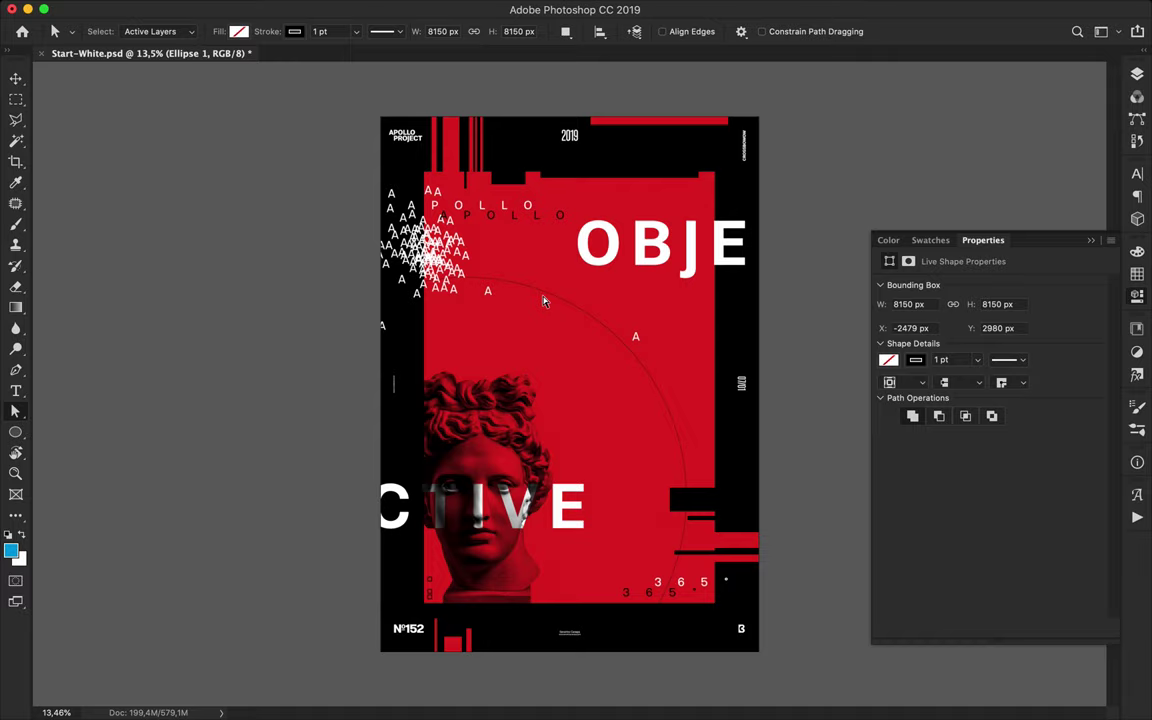
Draw a thin diagonal line from below OBJE down to the statue's head
key("p")
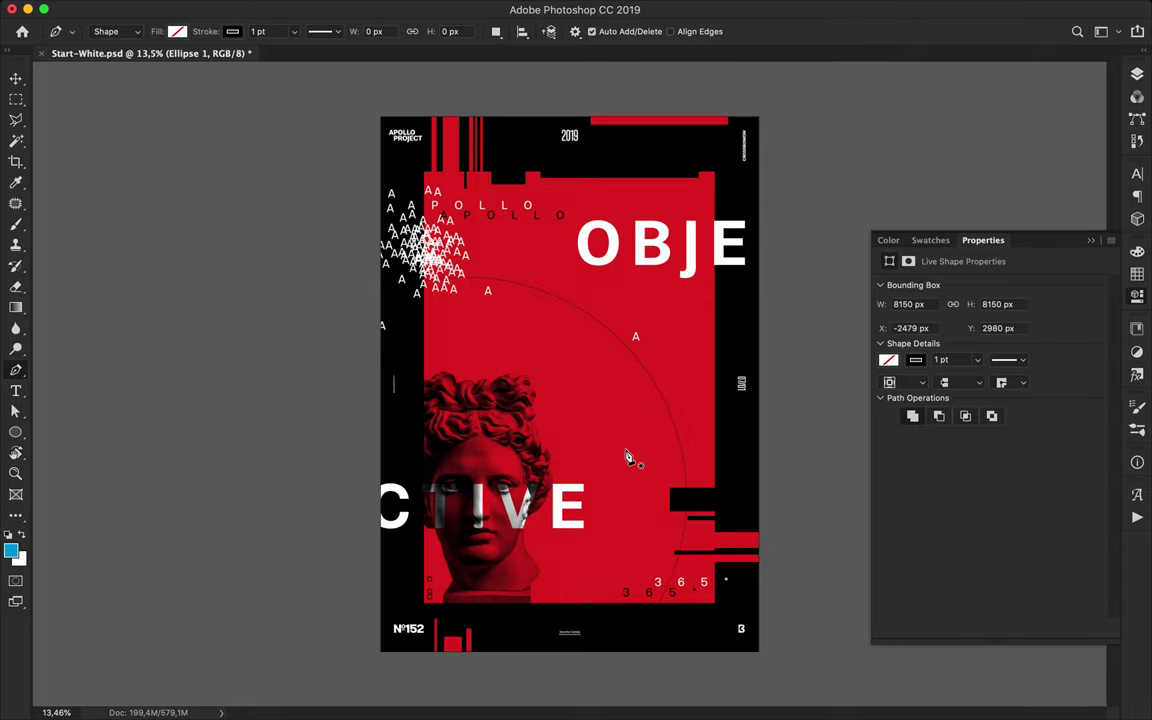
left_click(637, 277)
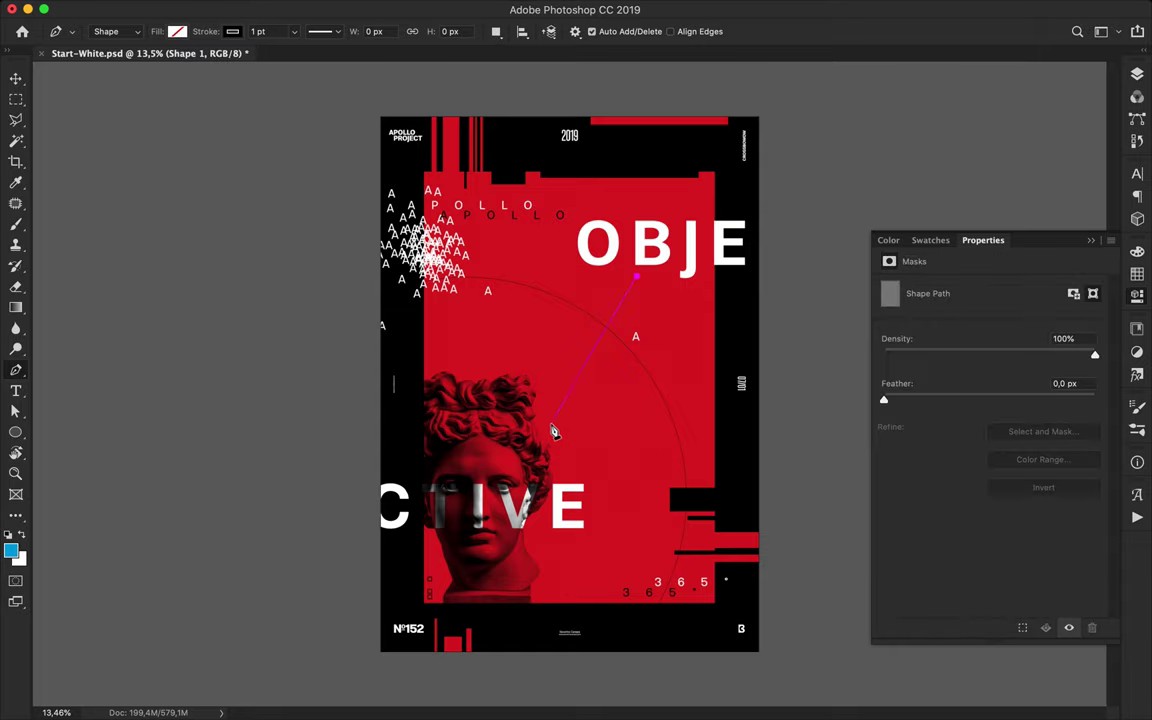
key("a")
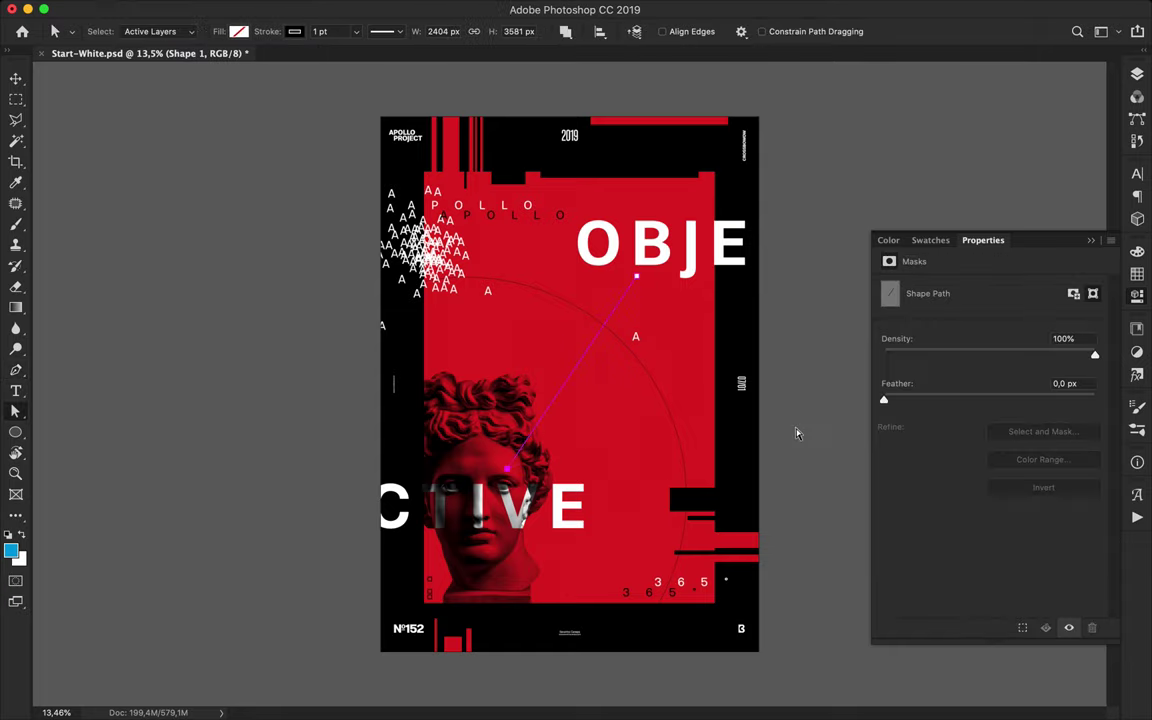
key("ctrl+plus")
scroll(797, 433, "down", 3)
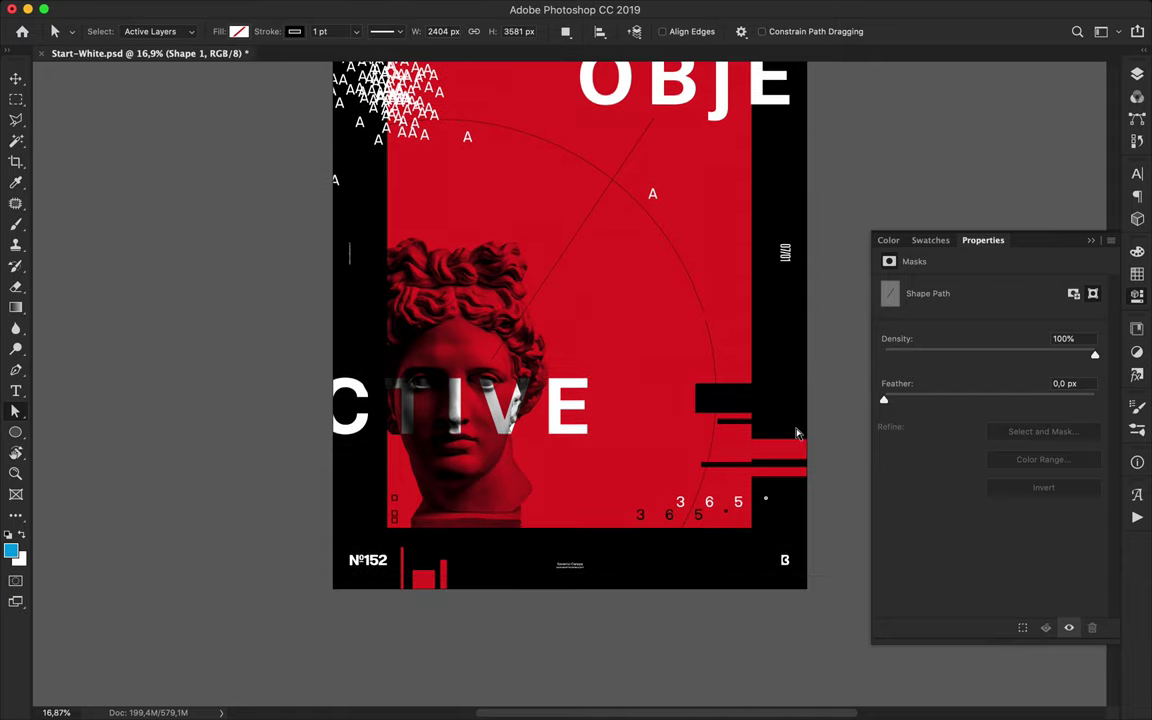
Scale the Ellipse 1 circle to about 77% and shift it lower left over the face
key("v")
left_click(714, 358)
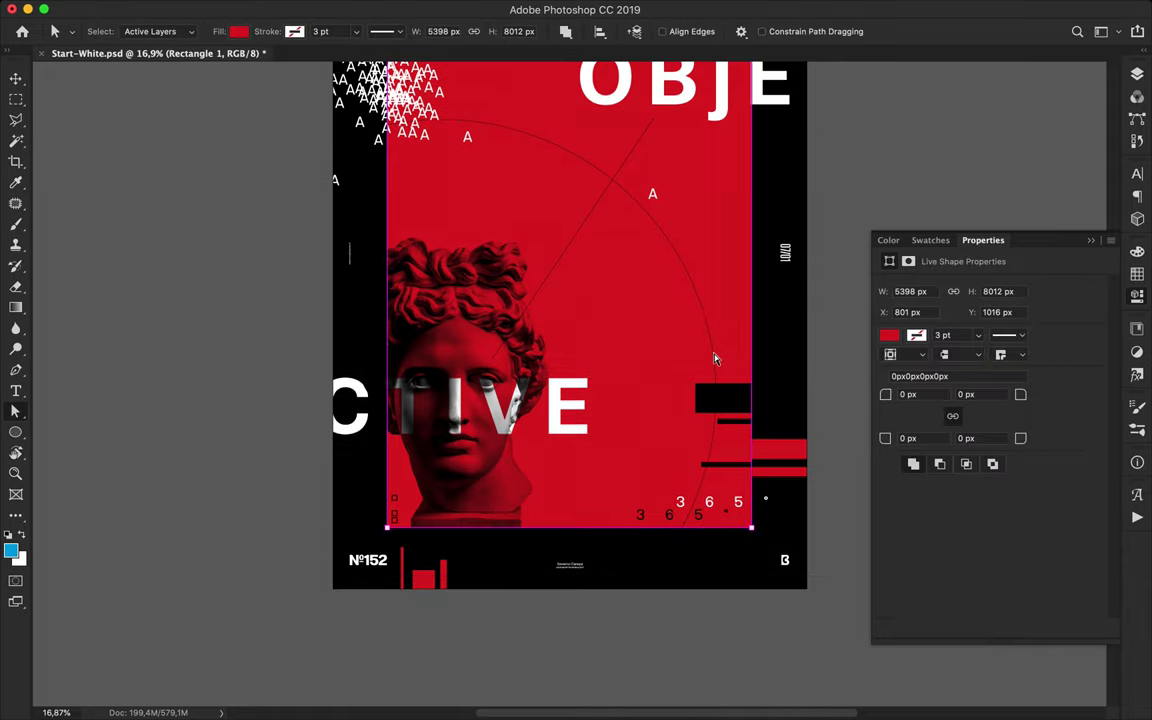
left_click(714, 358)
left_click(1137, 74)
scroll(1010, 352, "down", 2)
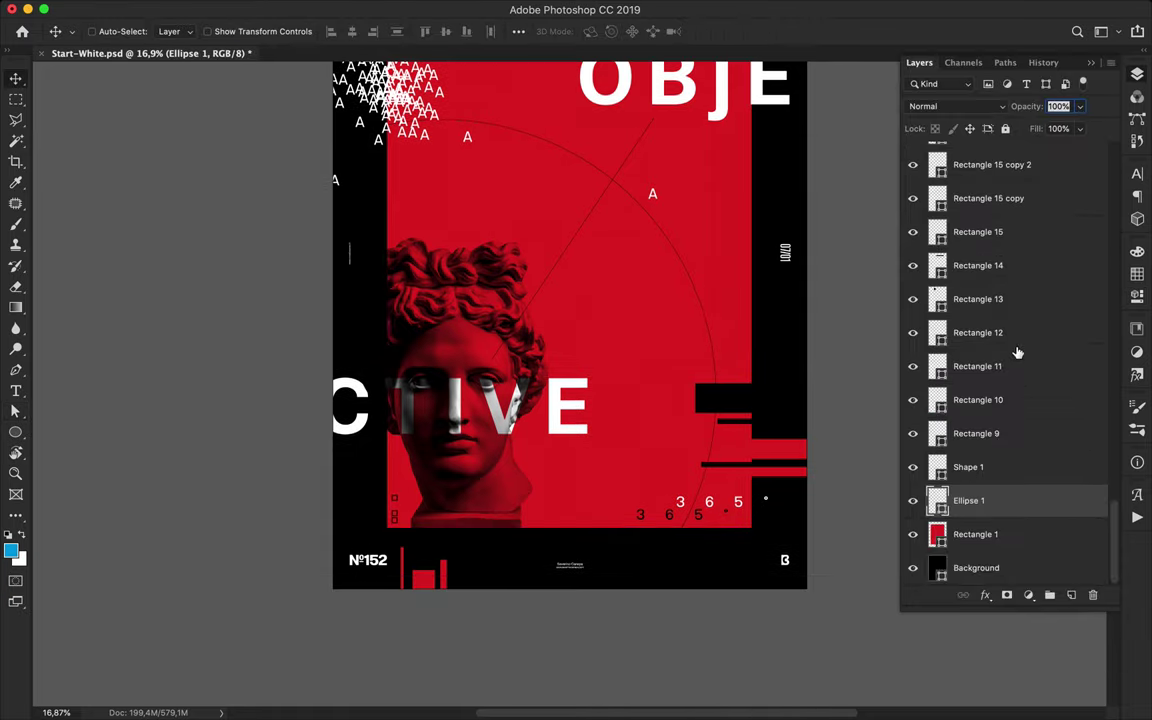
key("ctrl+t")
left_click_drag(170, 664, 301, 557)
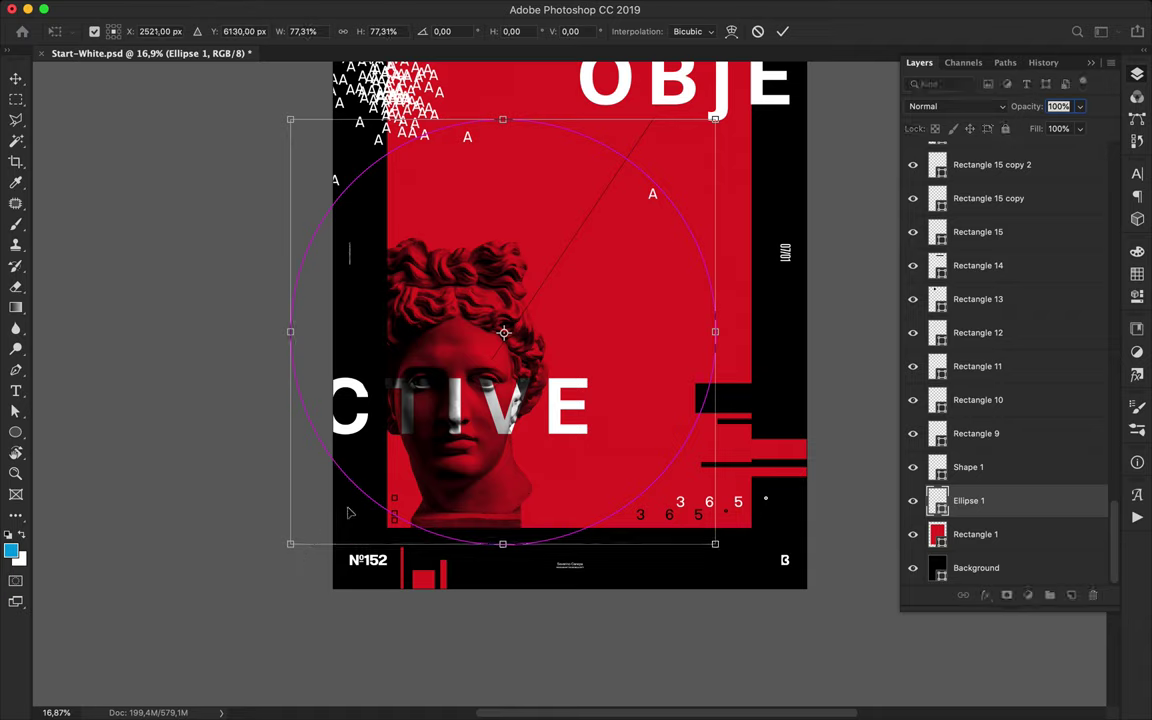
left_click_drag(367, 504, 330, 596)
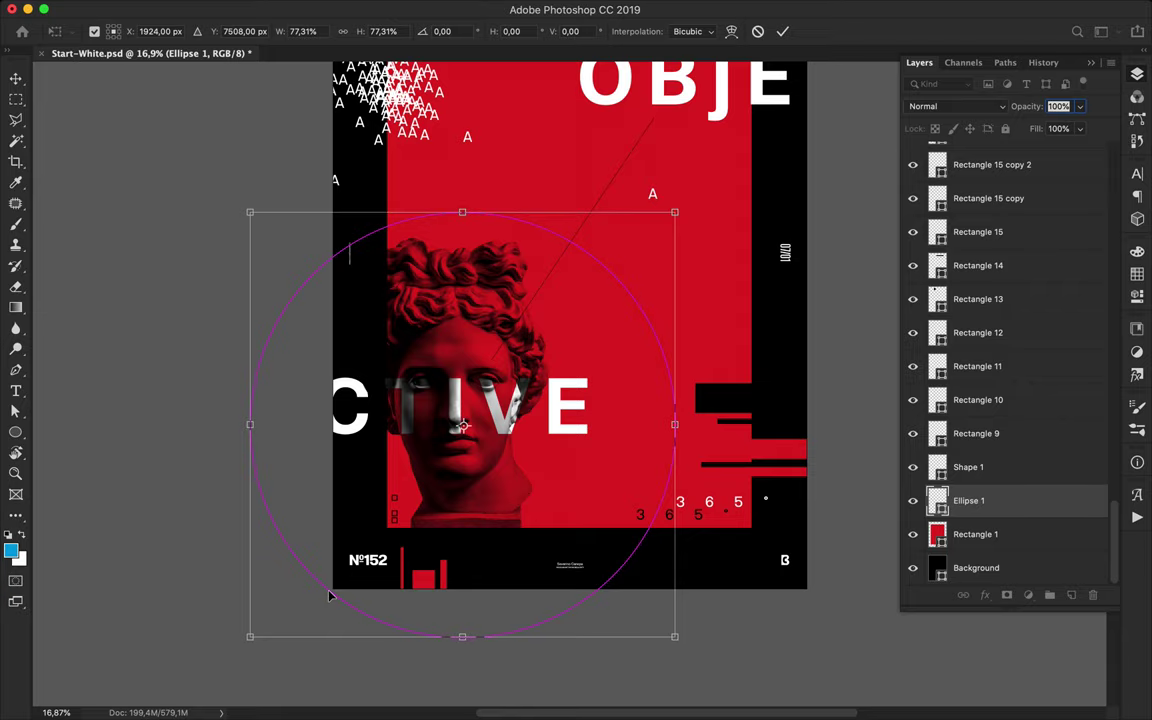
key("Return")
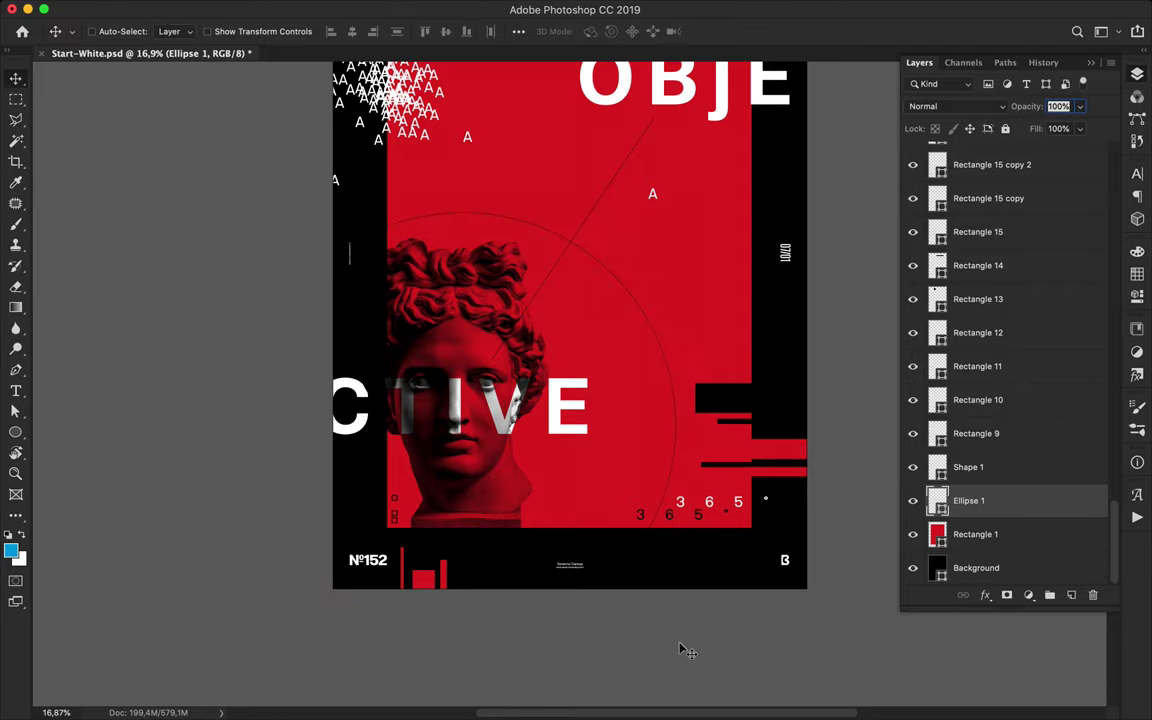
Drag the Ellipse 1 circle lower so its arc reaches toward the 365 numbers
scroll(680, 650, "down", 3)
left_click_drag(632, 540, 681, 609)
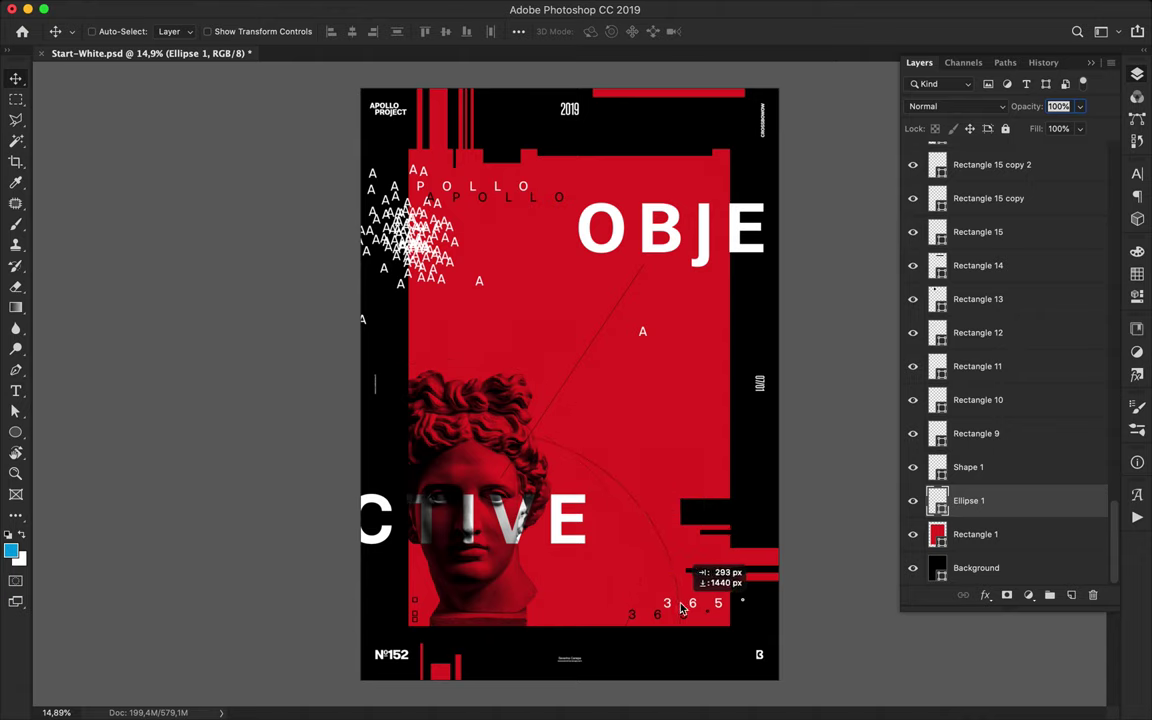
left_click_drag(681, 609, 674, 609)
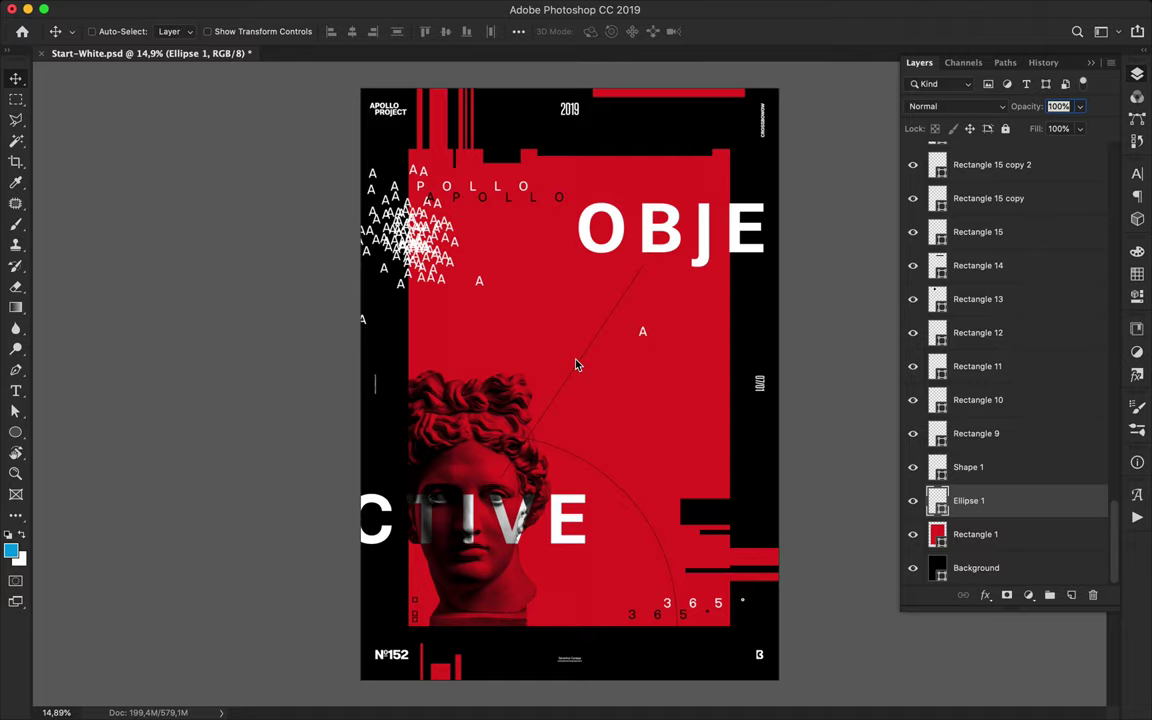
left_click(780, 9)
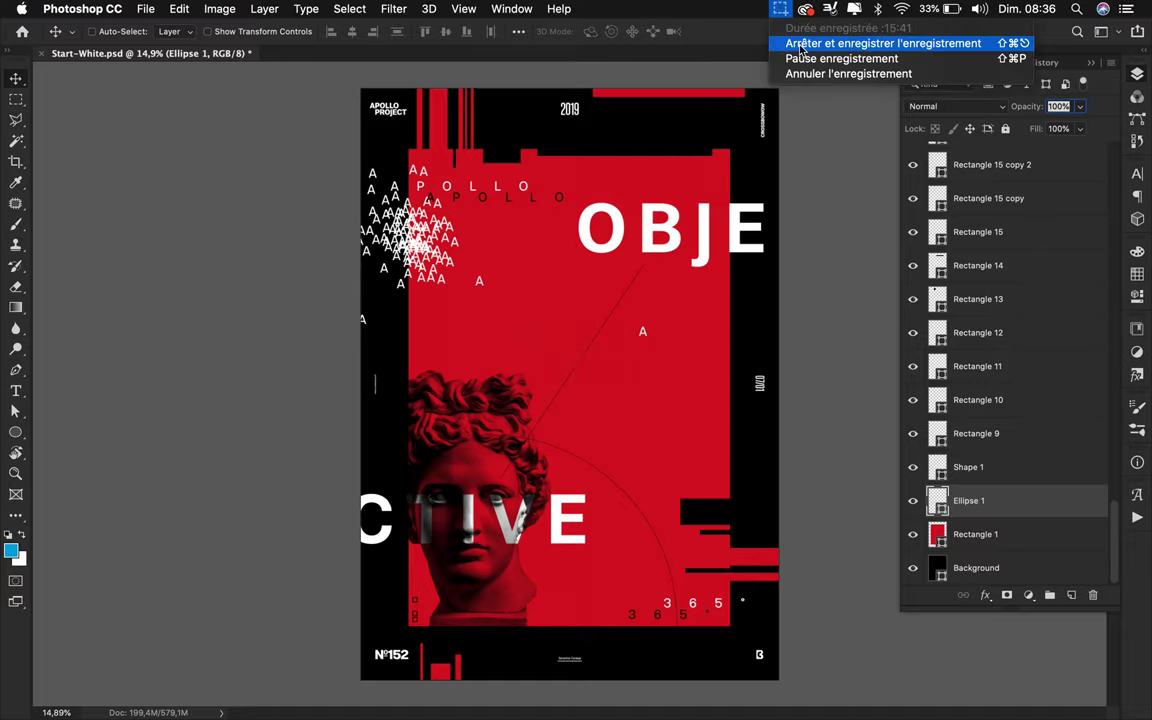